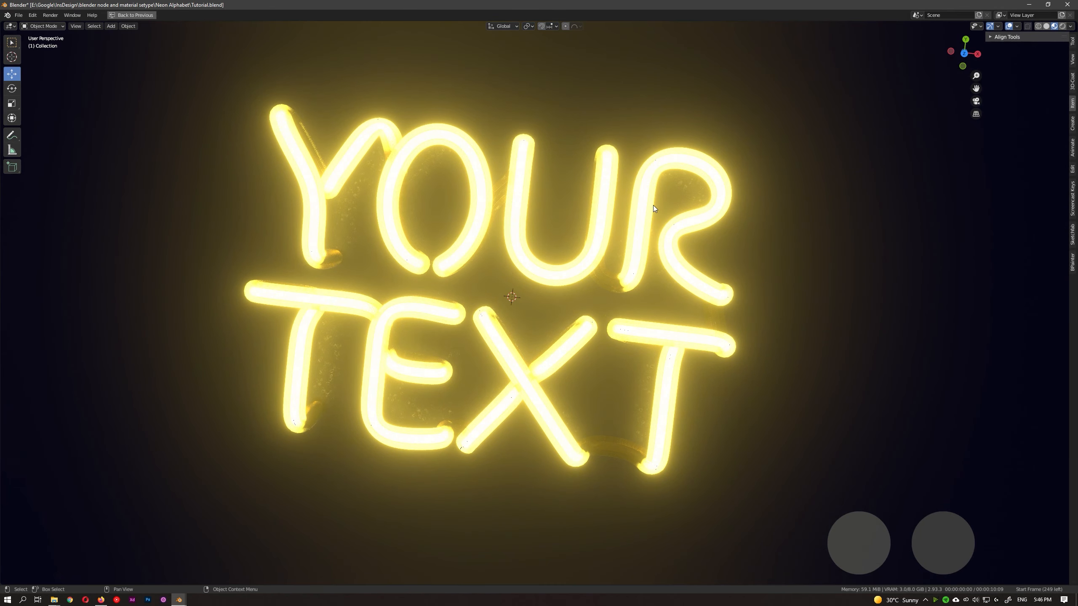
- Leave the full-screen view and inspect the finished neon text model in solid shading
key("ctrl+space")
left_click(768, 26)
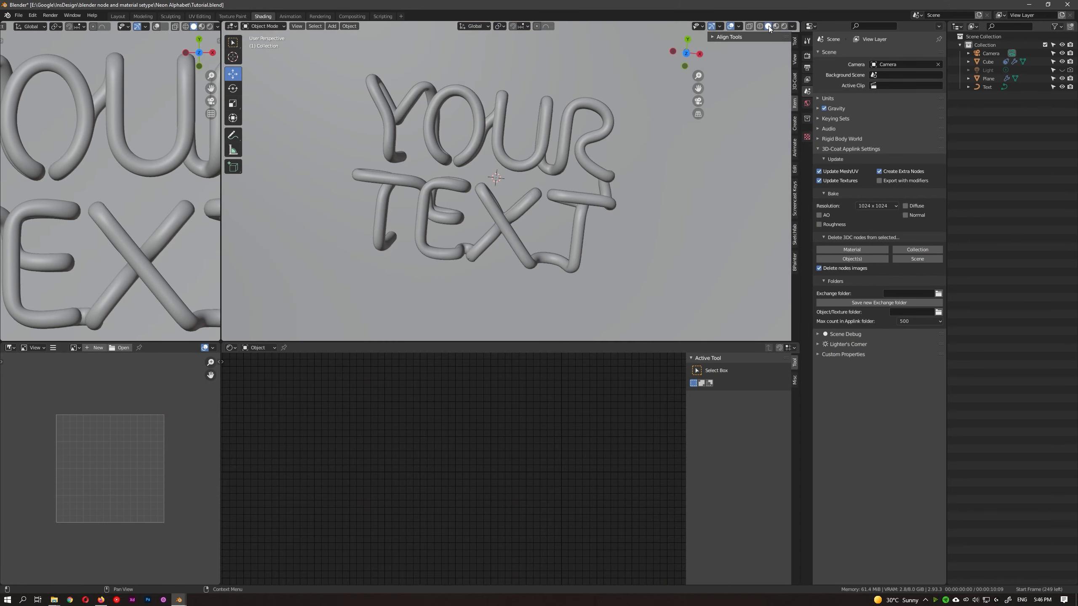
middle_click_drag(499, 189, 568, 95)
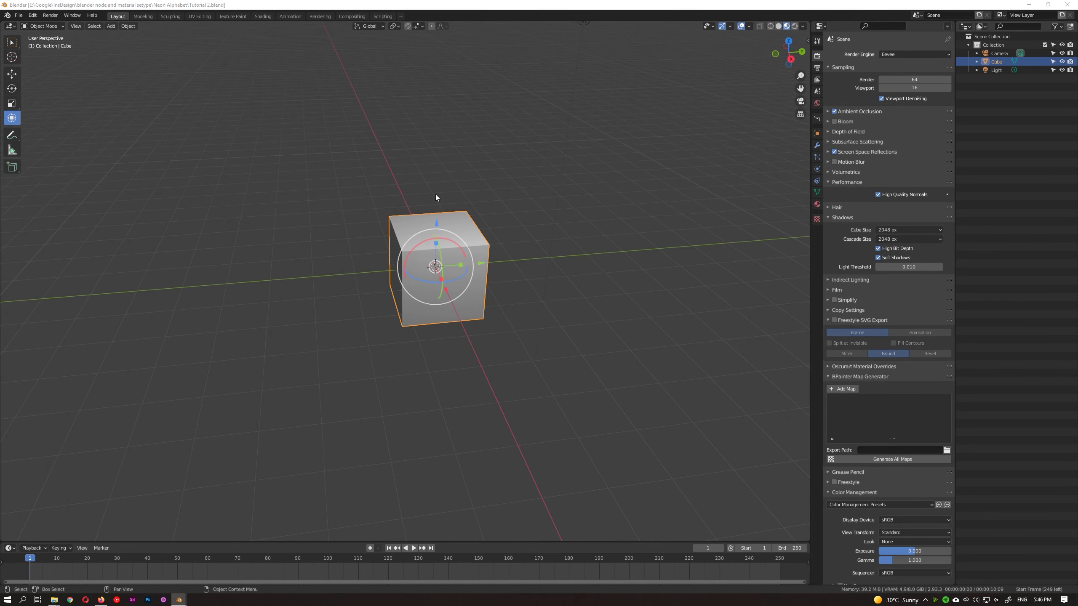
- Delete the default cube from the scene
middle_click_drag(437, 197, 501, 268)
key("x")
left_click(475, 274)
- Add a text object at the world origin
key("shift+a")
mouse_move(499, 275)
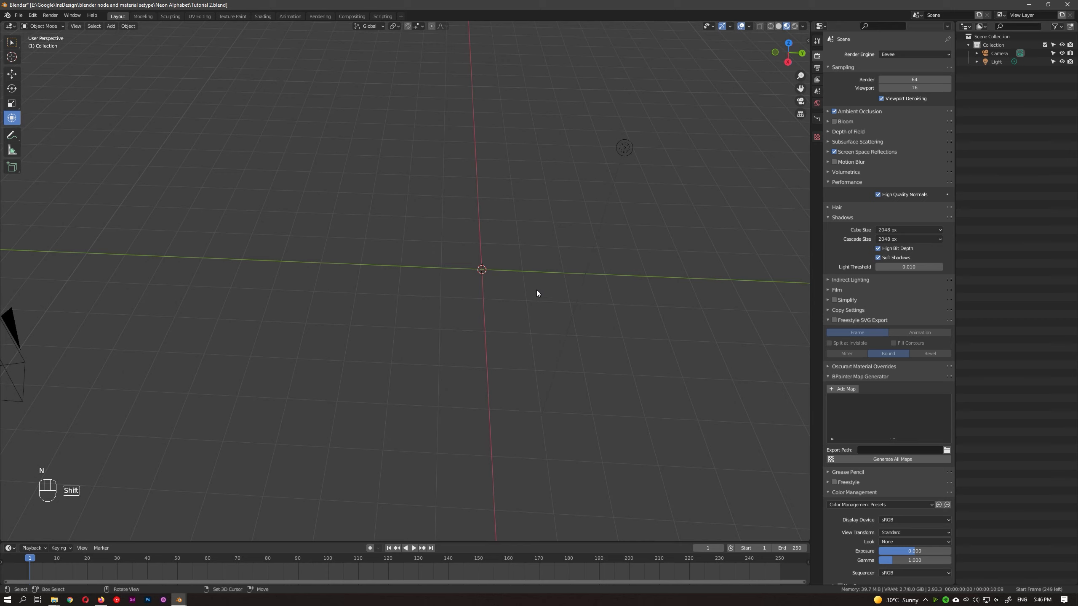
key("shift+a")
mouse_move(537, 292)
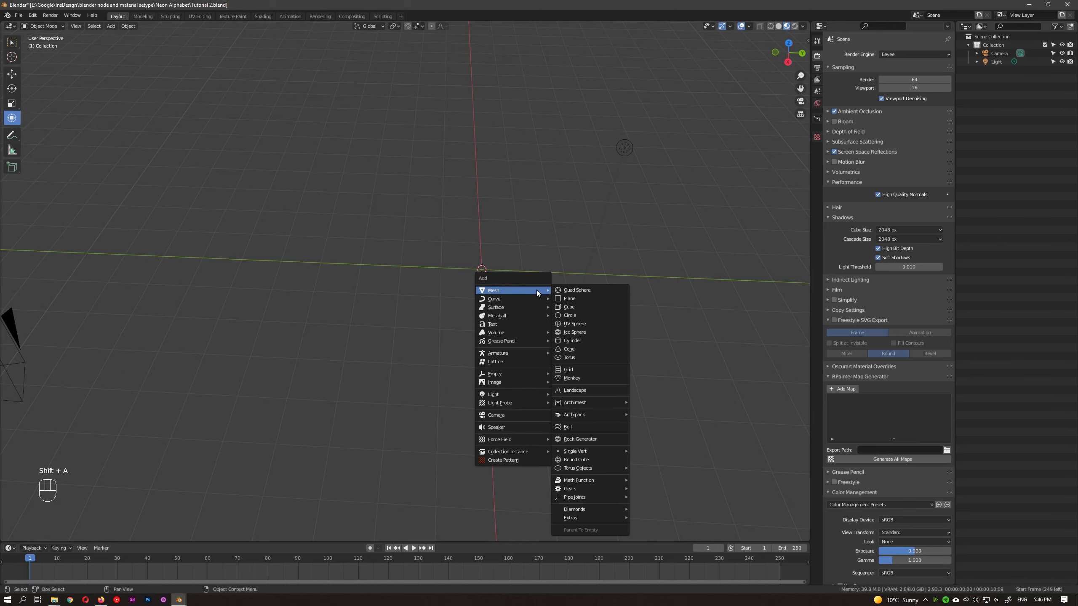
left_click(511, 324)
- Replace the text object's default wording with "YO" in Edit Mode and return to Object Mode
middle_click_drag(512, 324, 424, 313)
key("Tab")
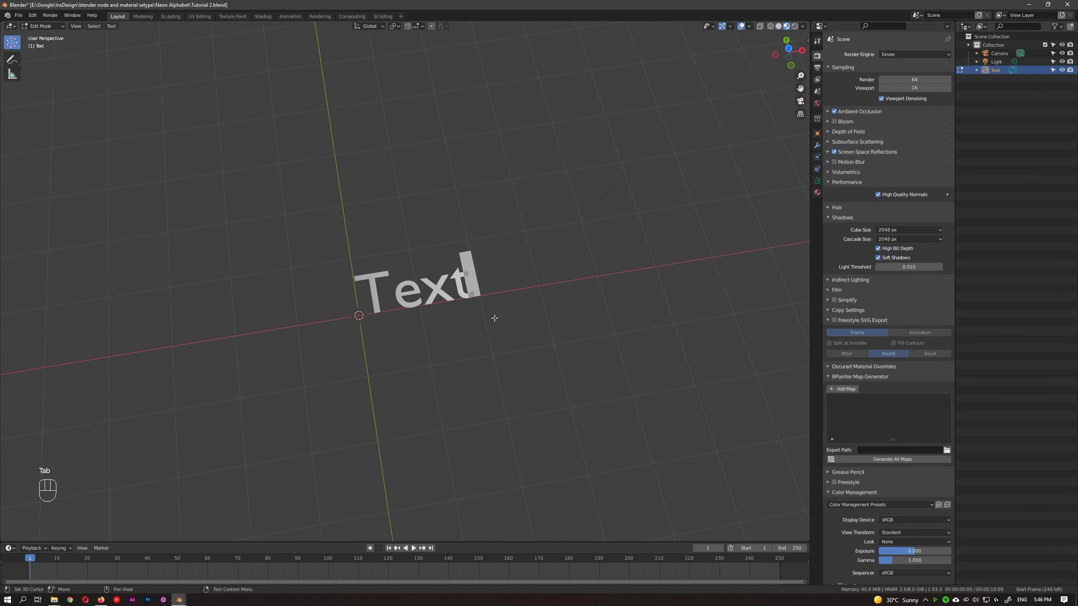
key("BackSpace")
key("BackSpace")
key("BackSpace")
key("BackSpace")
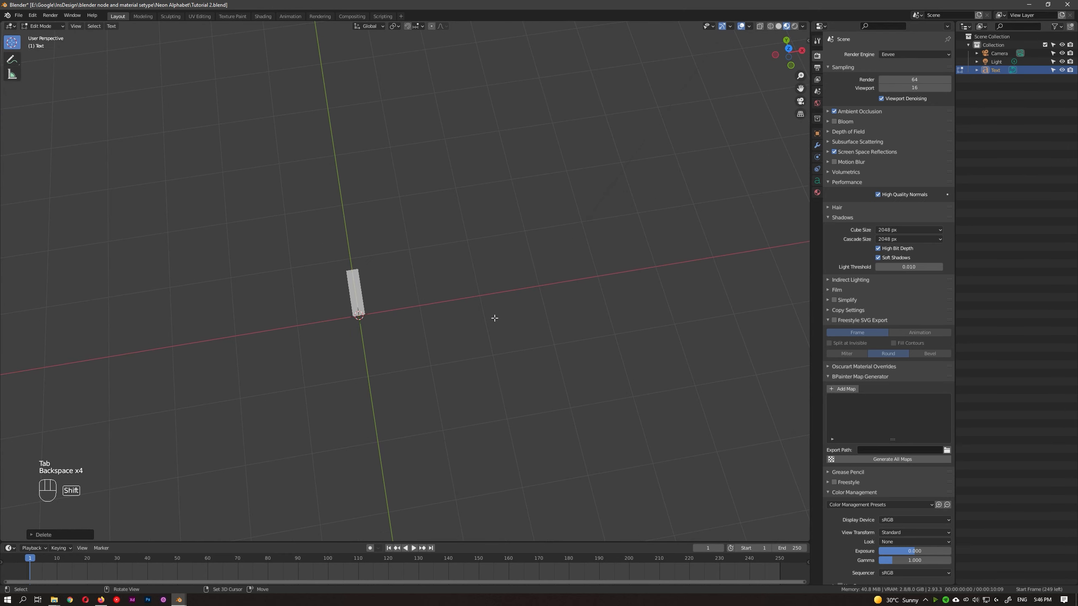
type("YO")
key("Tab")
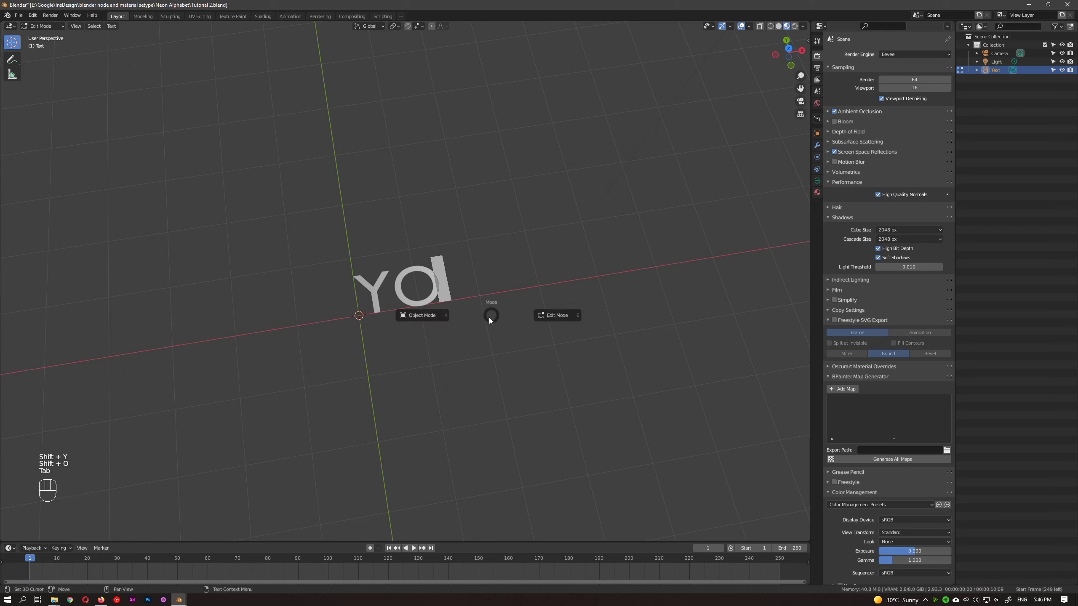
left_click(467, 314)
- Find the Roboto fonts by searching for "robo" and load Roboto-Thin.ttf as the text's regular font
left_click(818, 182)
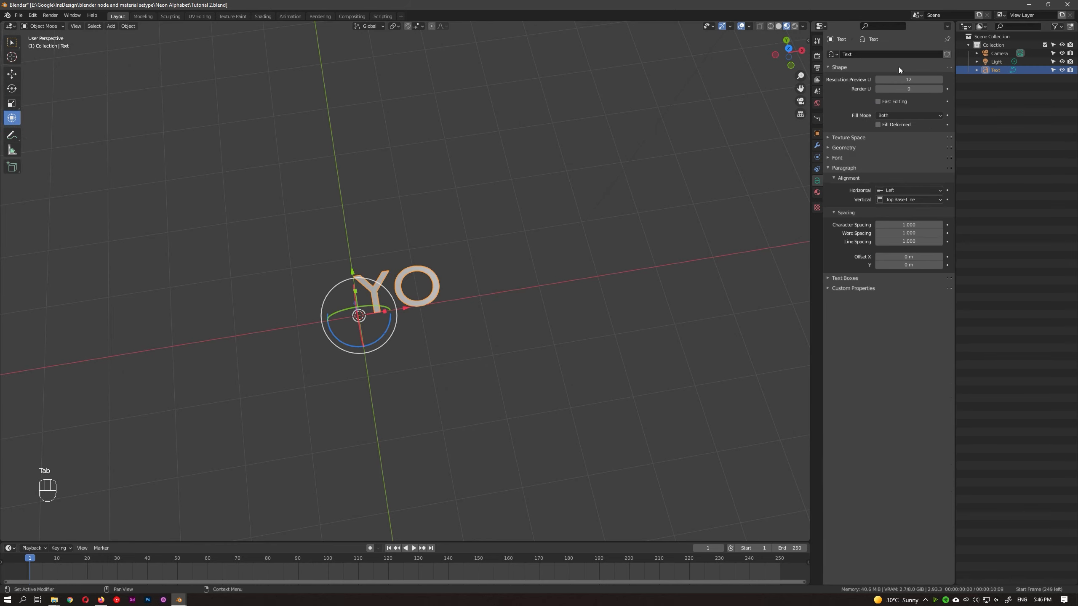
left_click(831, 157)
left_click(938, 170)
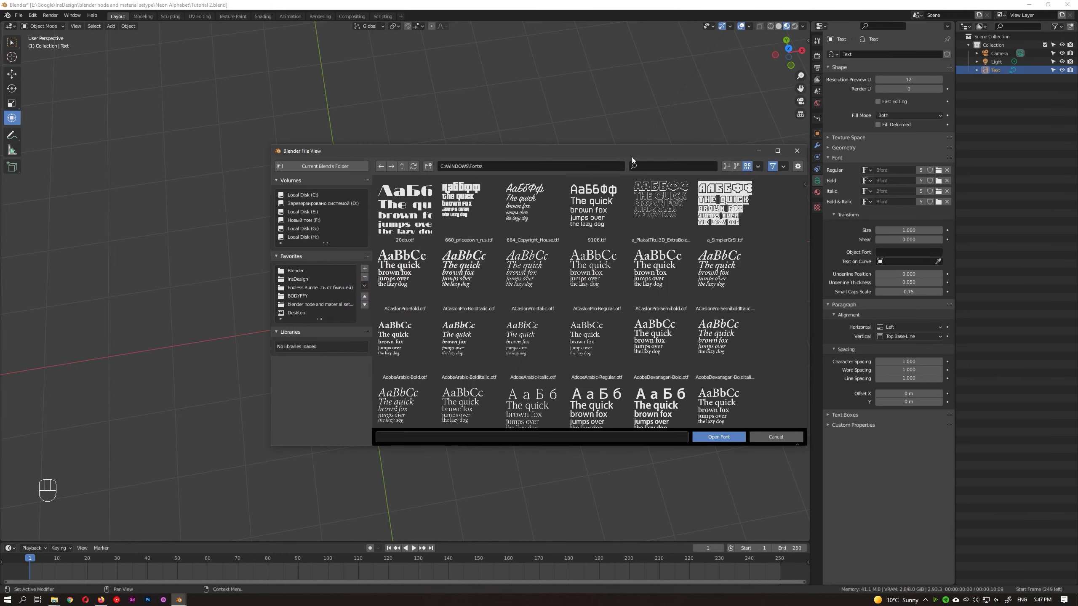
left_click_drag(593, 154, 809, 134)
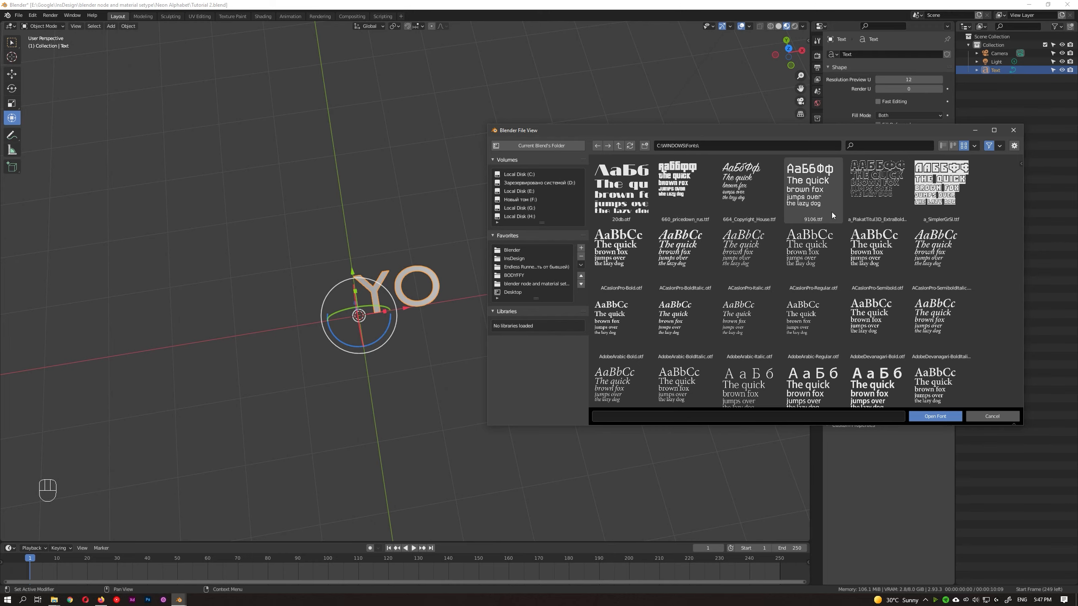
left_click(871, 148)
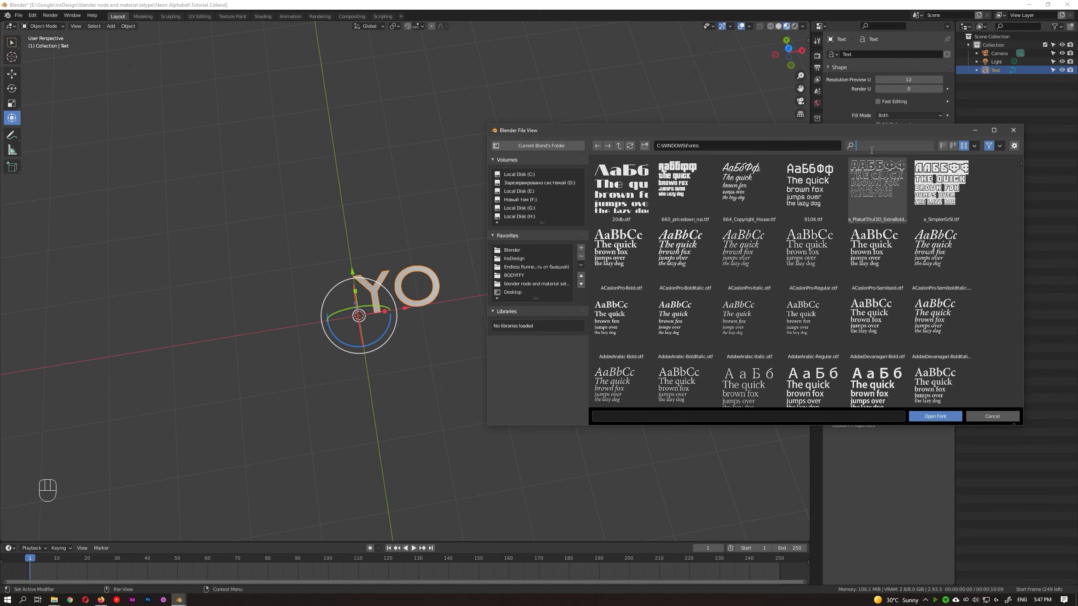
type("robo")
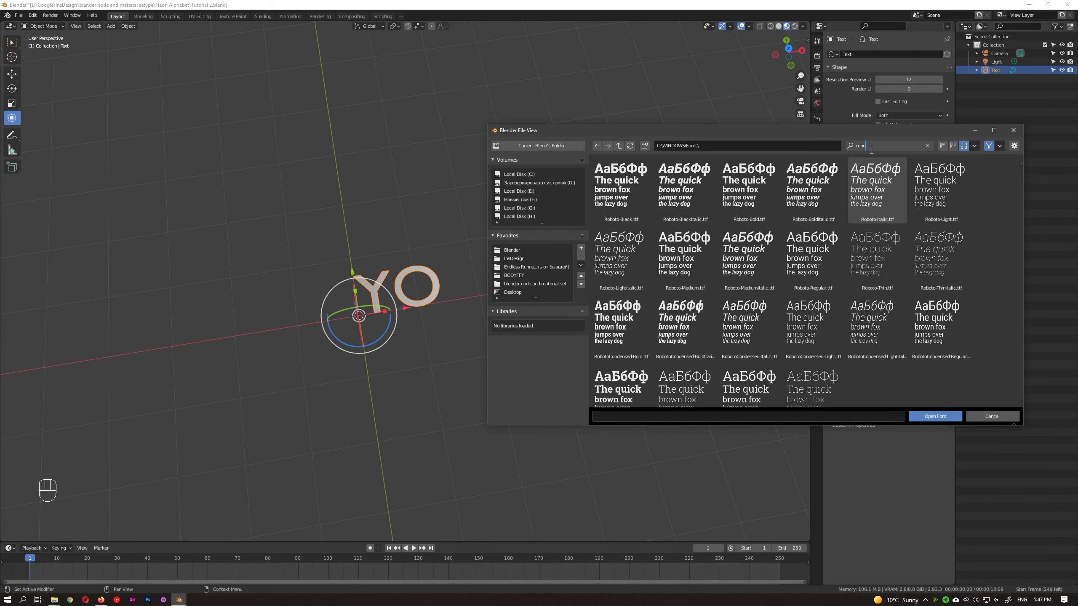
left_click(865, 266)
left_click(866, 258)
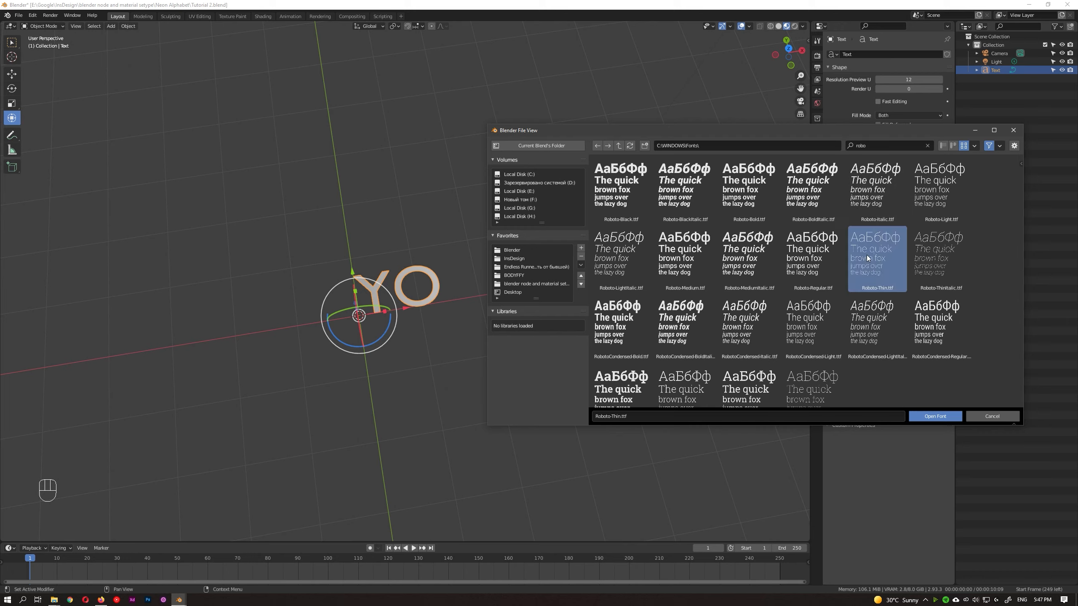
left_click(938, 418)
- Look at the YO text from the top view and convert it to a mesh
scroll(348, 336, "up", 5)
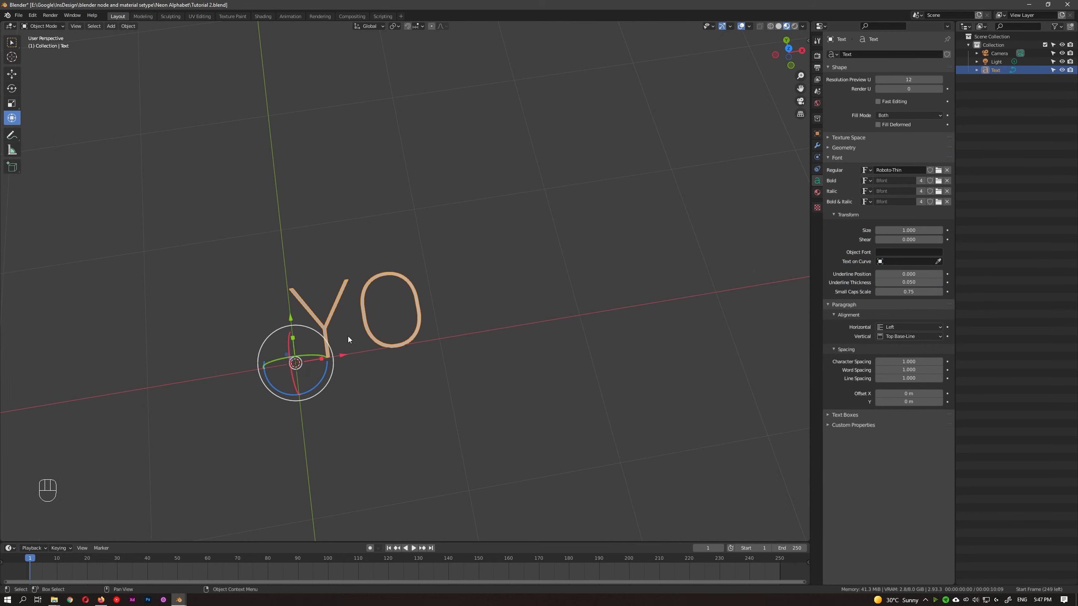
middle_click_drag(326, 325, 369, 324, "shift")
key("KP_7")
scroll(403, 336, "up", 3)
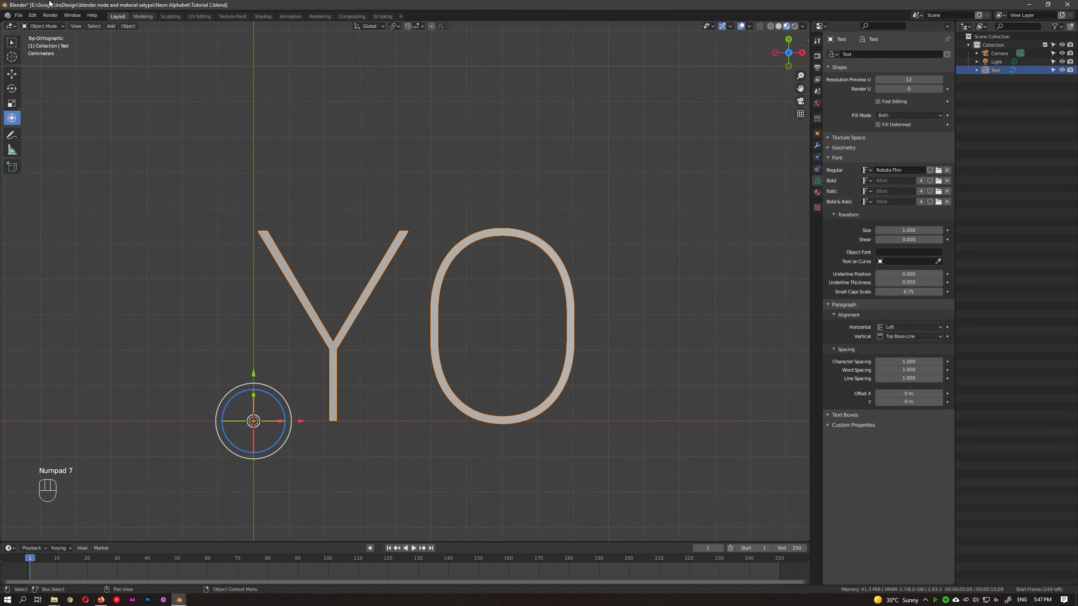
left_click(128, 27)
mouse_move(169, 247)
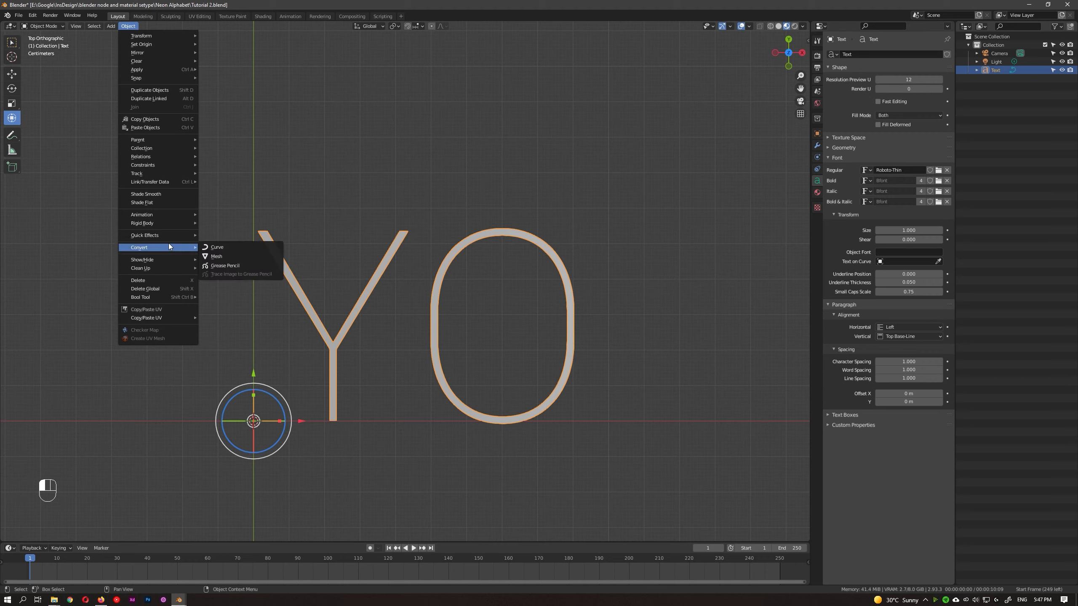
left_click(231, 259)
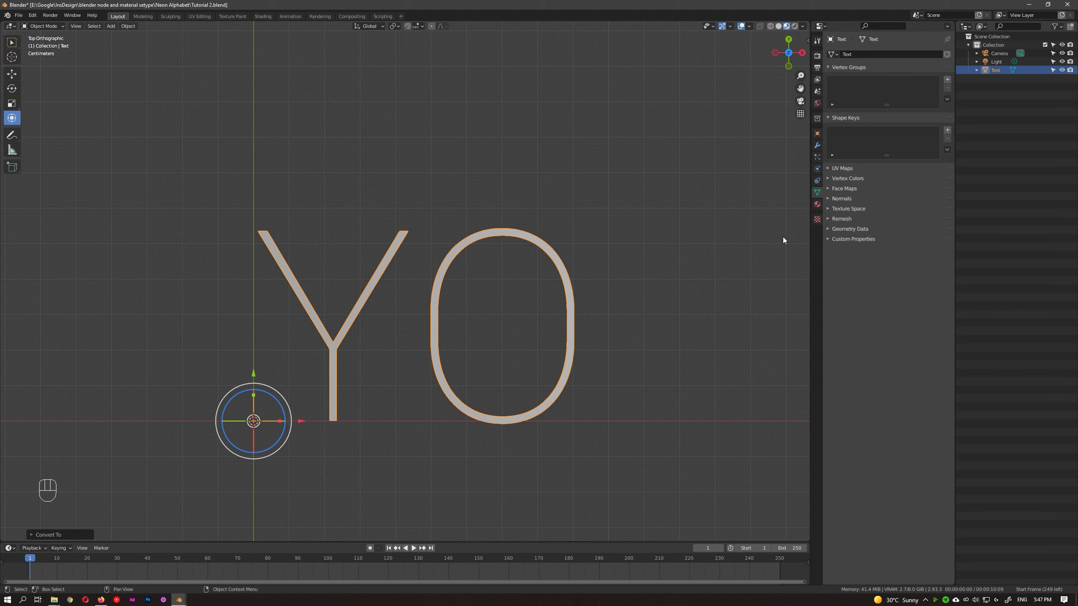
- Add a Weld modifier to the YO mesh with a distance of 0.099 m
left_click(817, 146)
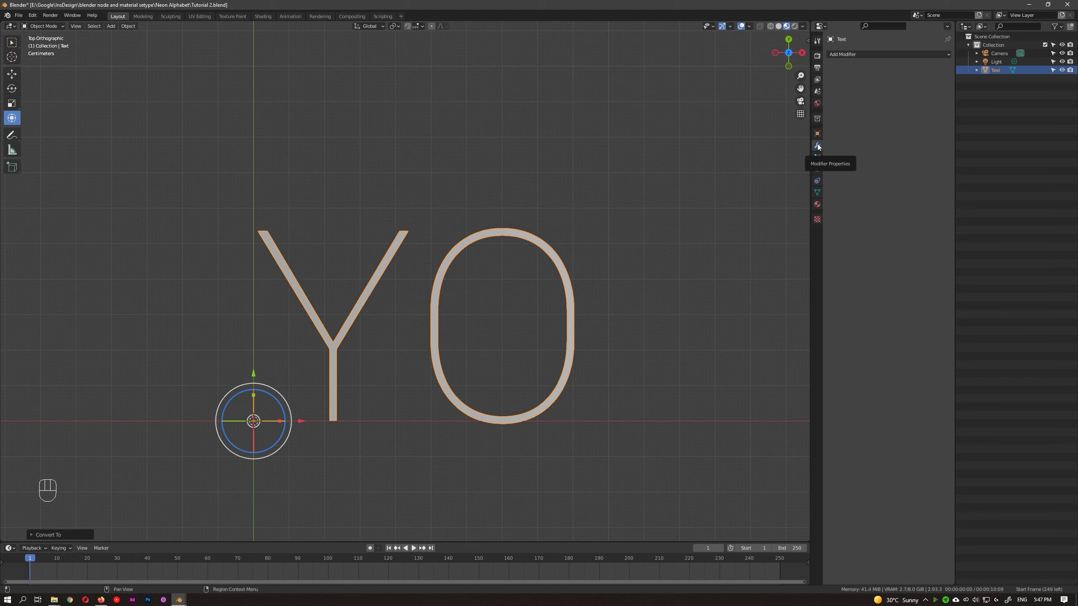
left_click(859, 54)
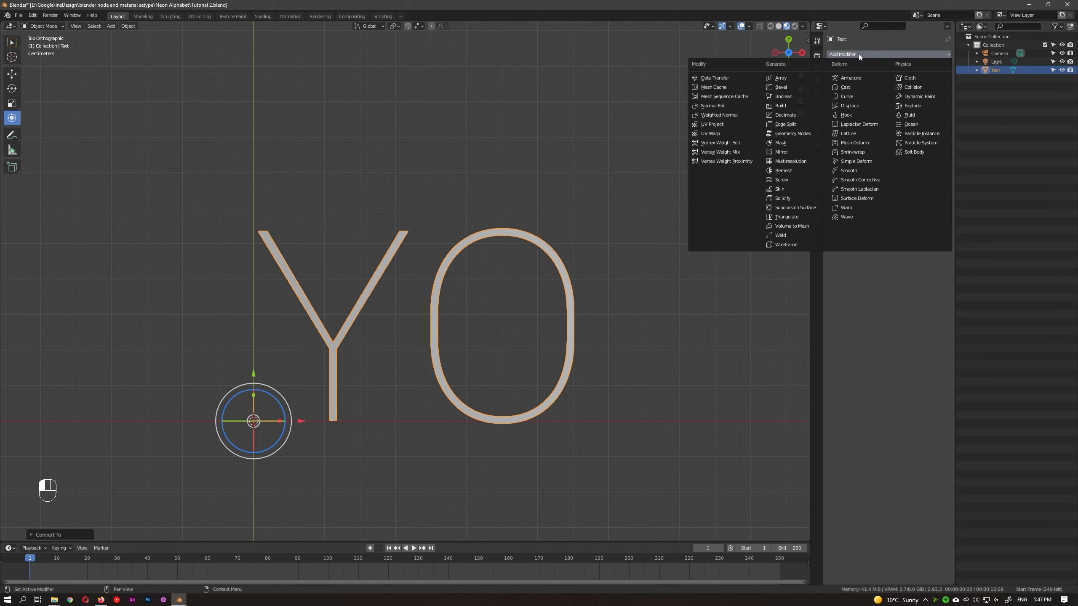
left_click(779, 235)
mouse_move(904, 91)
left_mouse_down()
mouse_move(933, 92)
mouse_move(910, 92)
left_mouse_up()
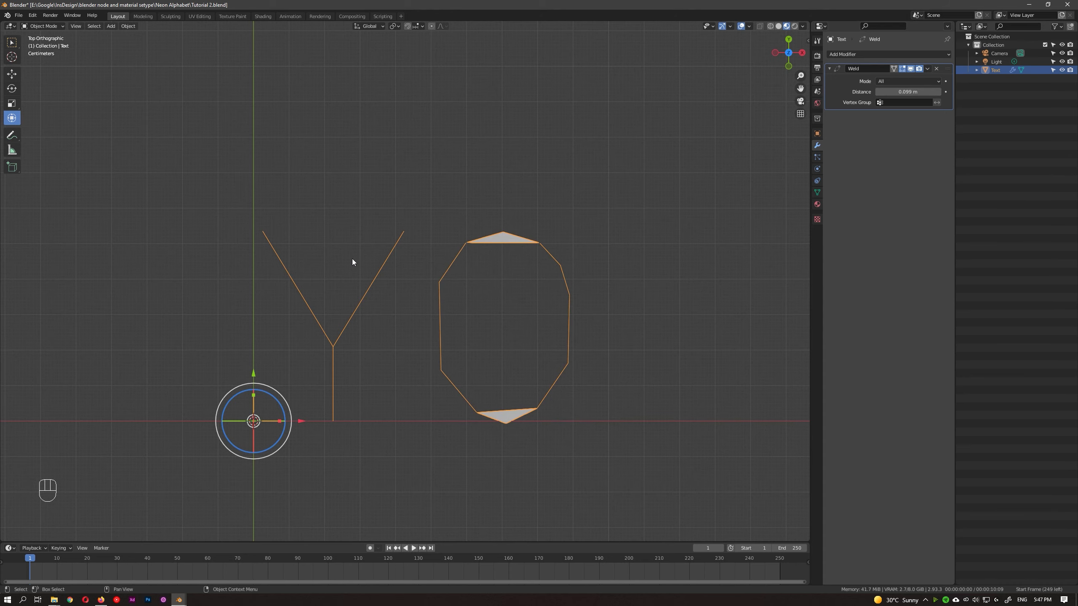
- Apply the Weld modifier to the YO mesh
middle_click_drag(499, 310, 545, 287, "shift")
key("Tab")
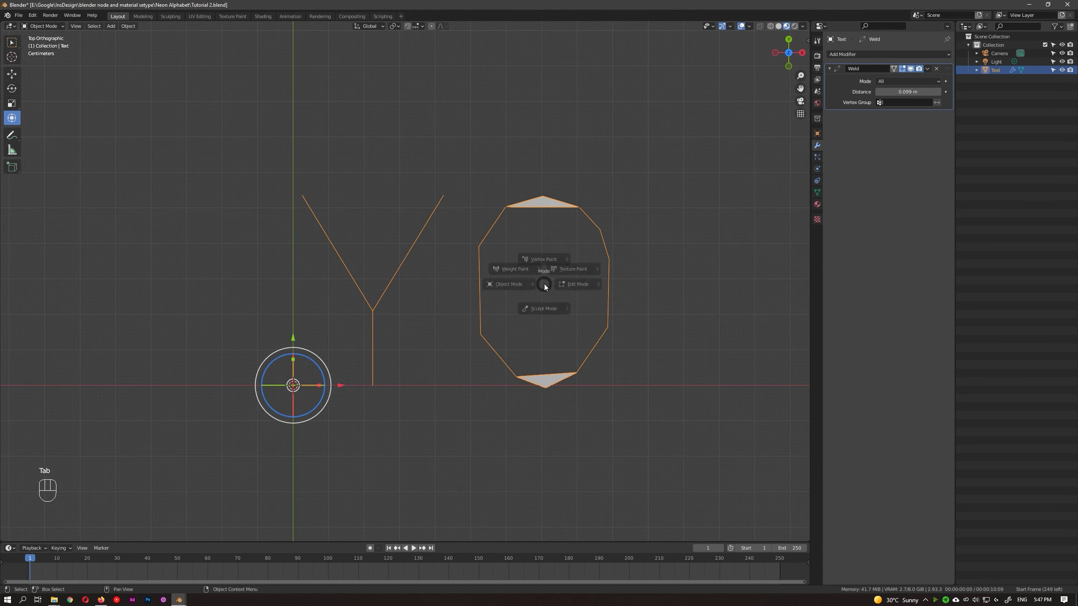
left_click(927, 70)
left_click(935, 79)
- Enter Edit Mode on the welded mesh and select the Y's junction vertex in top view
middle_click_drag(559, 212, 521, 215)
key("Tab")
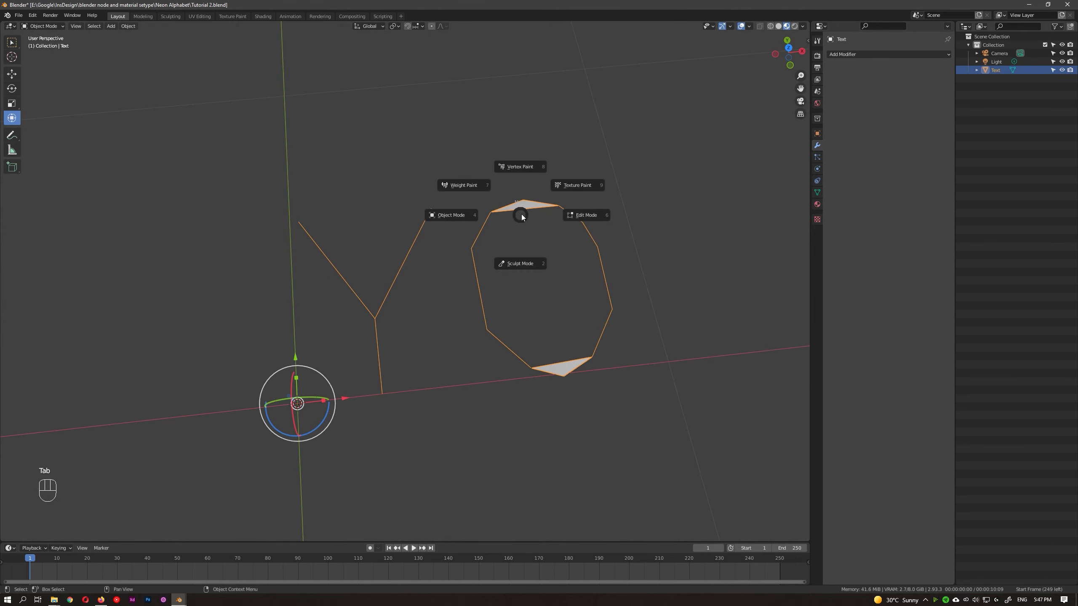
left_click(585, 217)
scroll(541, 254, "up", 8)
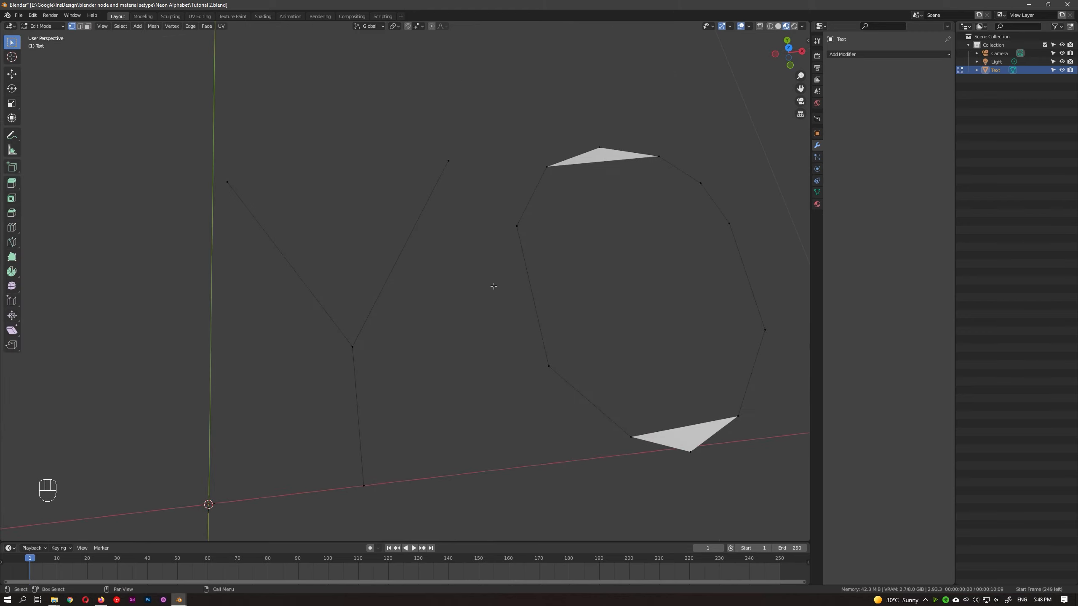
middle_click_drag(542, 254, 483, 241)
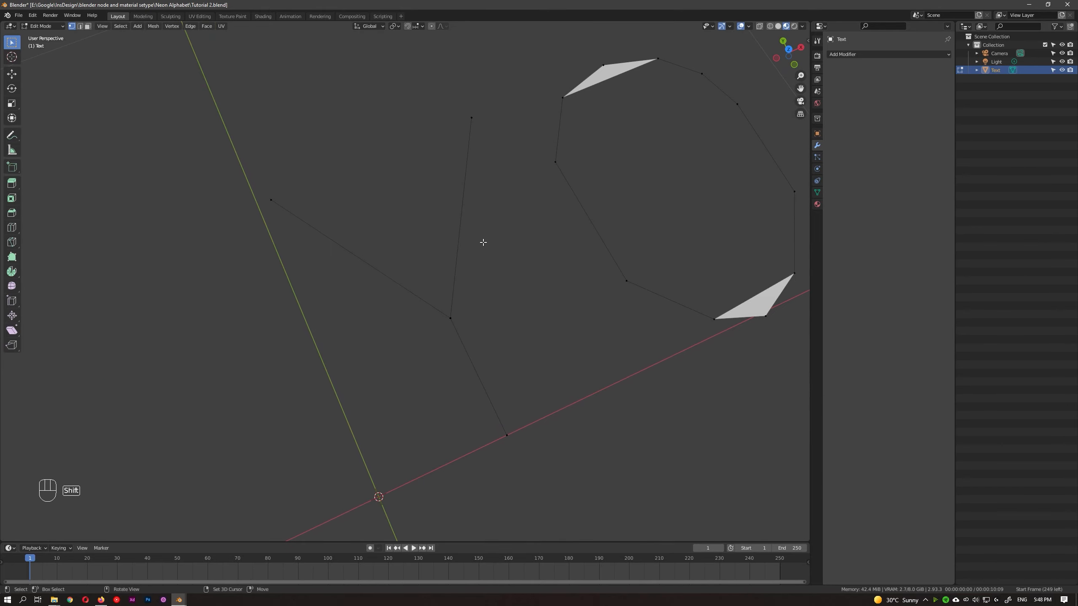
key("KP_7")
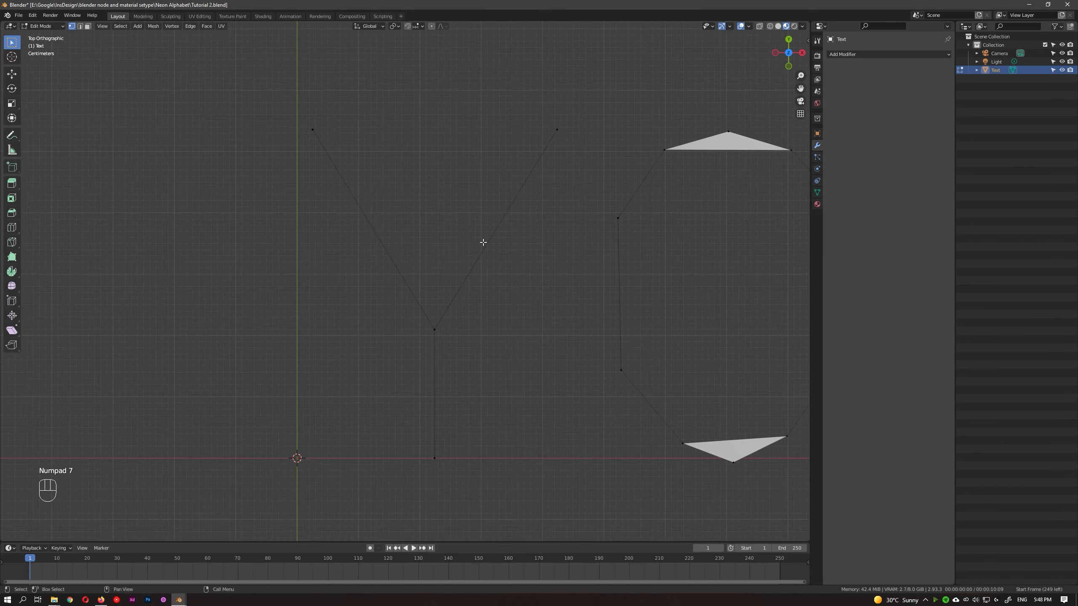
left_click(437, 335)
middle_click_drag(464, 388, 452, 390, "shift")
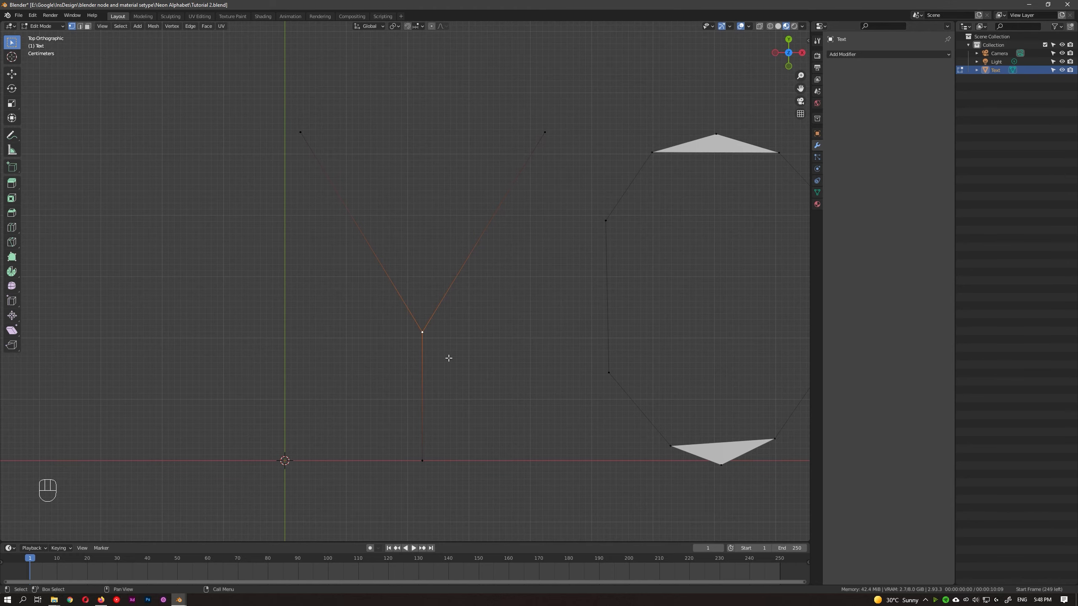
- Annotate one continuous freehand line over the letters, tracing the Y's strokes, crossing to the O and following its outline
scroll(325, 300, "down", 2)
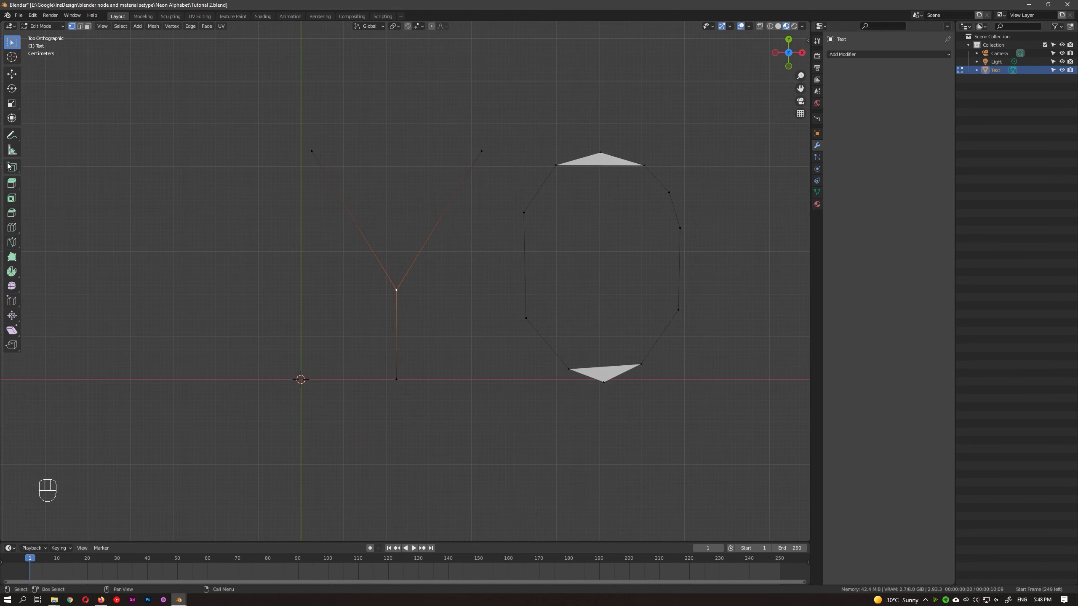
left_click(6, 141)
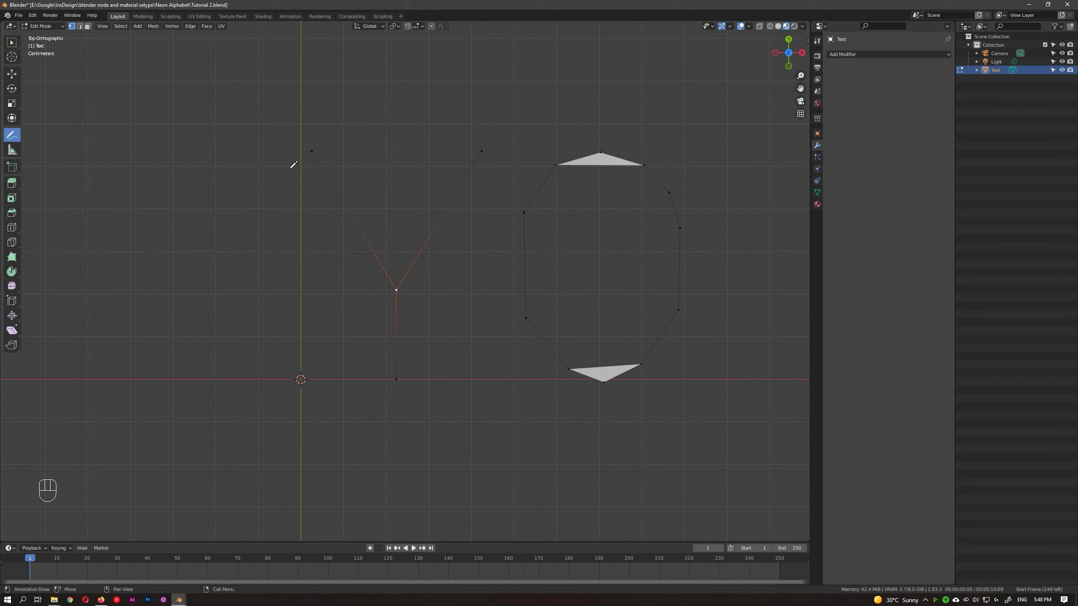
key("ctrl+z")
mouse_move(308, 151)
left_mouse_down()
mouse_move(399, 291)
mouse_move(398, 379)
mouse_move(379, 369)
mouse_move(384, 308)
mouse_move(480, 155)
mouse_move(525, 149)
mouse_move(592, 161)
mouse_move(555, 170)
mouse_move(523, 216)
mouse_move(530, 318)
mouse_move(571, 375)
mouse_move(656, 350)
mouse_move(687, 260)
mouse_move(671, 181)
mouse_move(601, 154)
left_mouse_up()
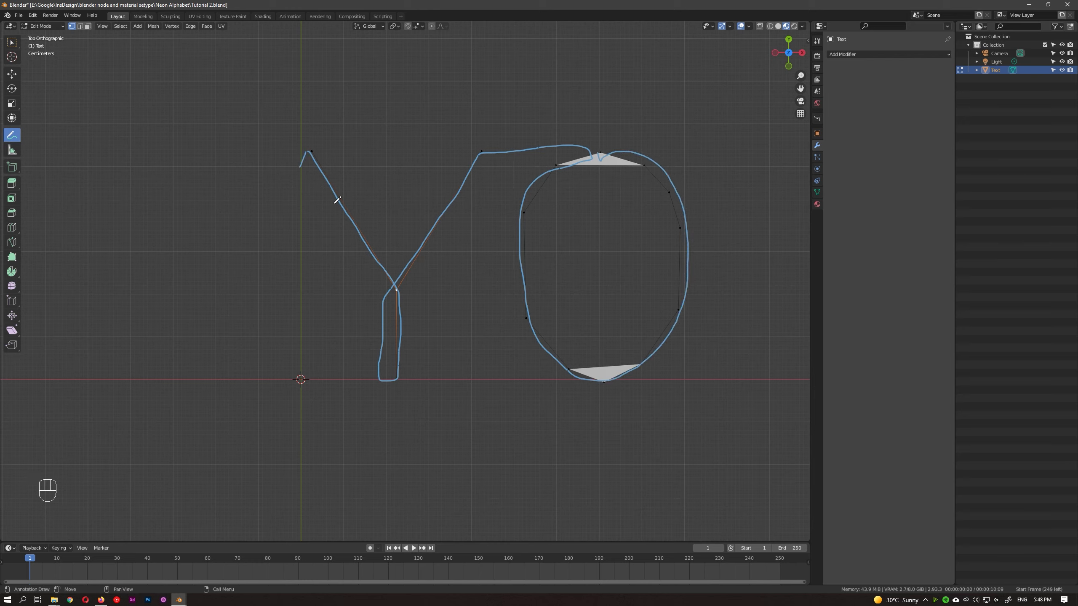
- Open the annotation layer settings and toggle the Note layer's visibility off and back on
mouse_move(336, 197)
middle_mouse_down()
mouse_move(429, 169)
mouse_move(393, 178)
middle_mouse_up()
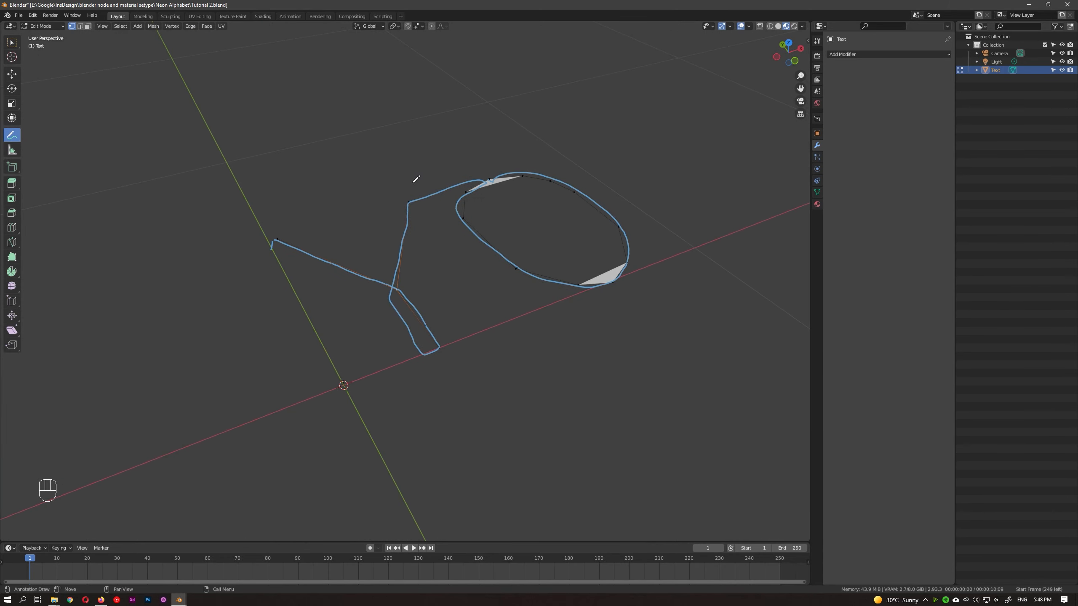
key("n")
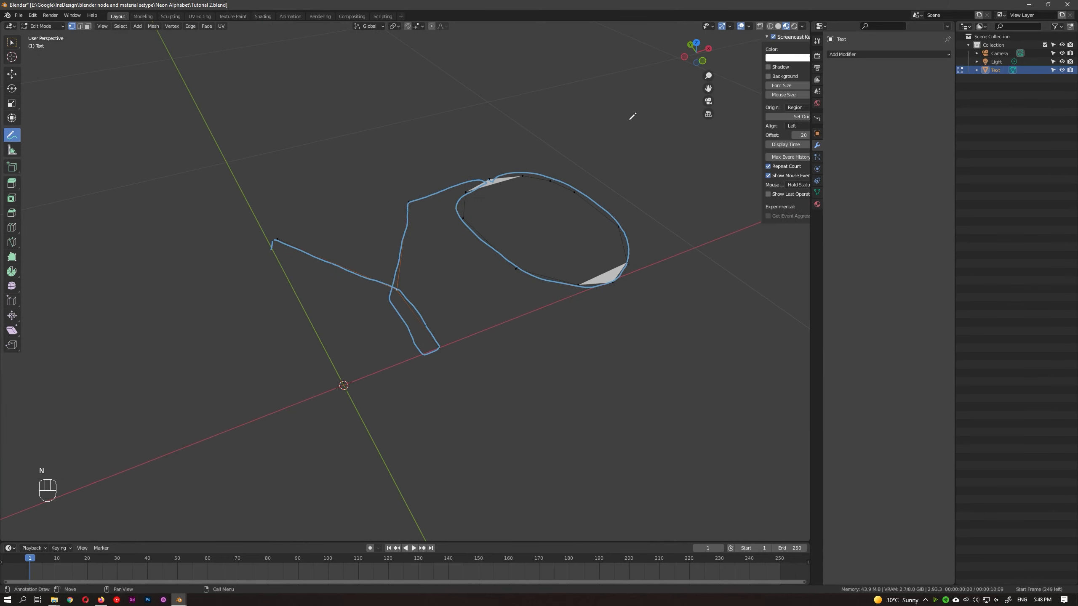
left_click(805, 43)
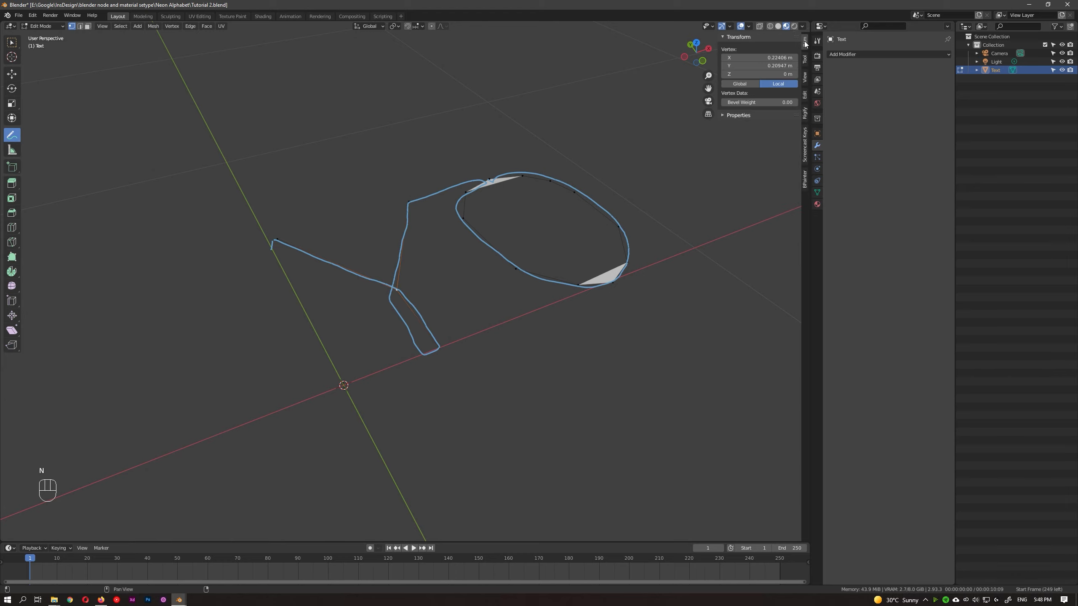
left_click(805, 61)
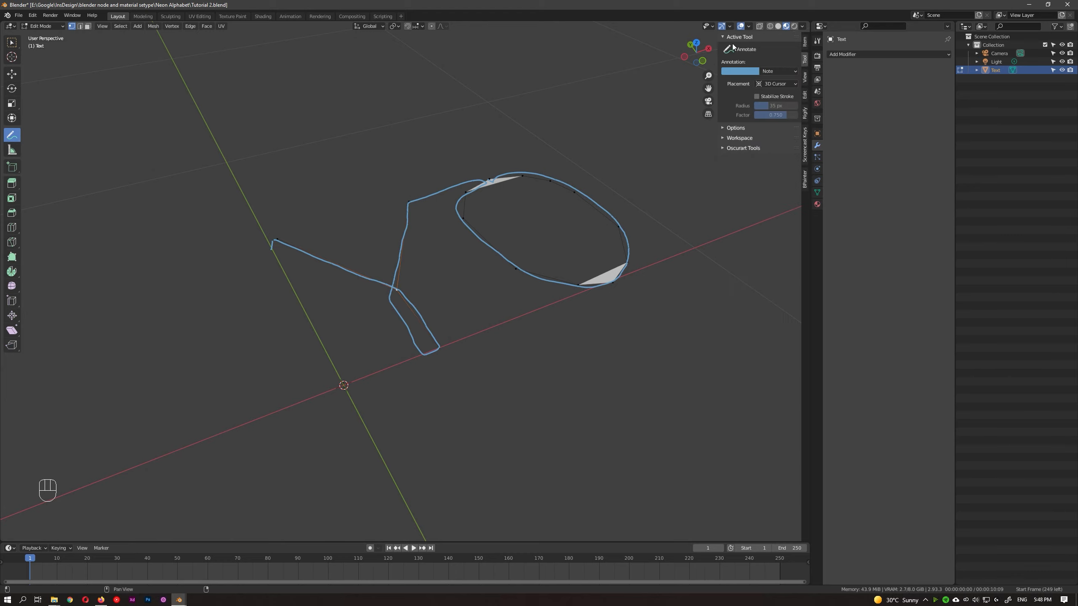
left_click(804, 78)
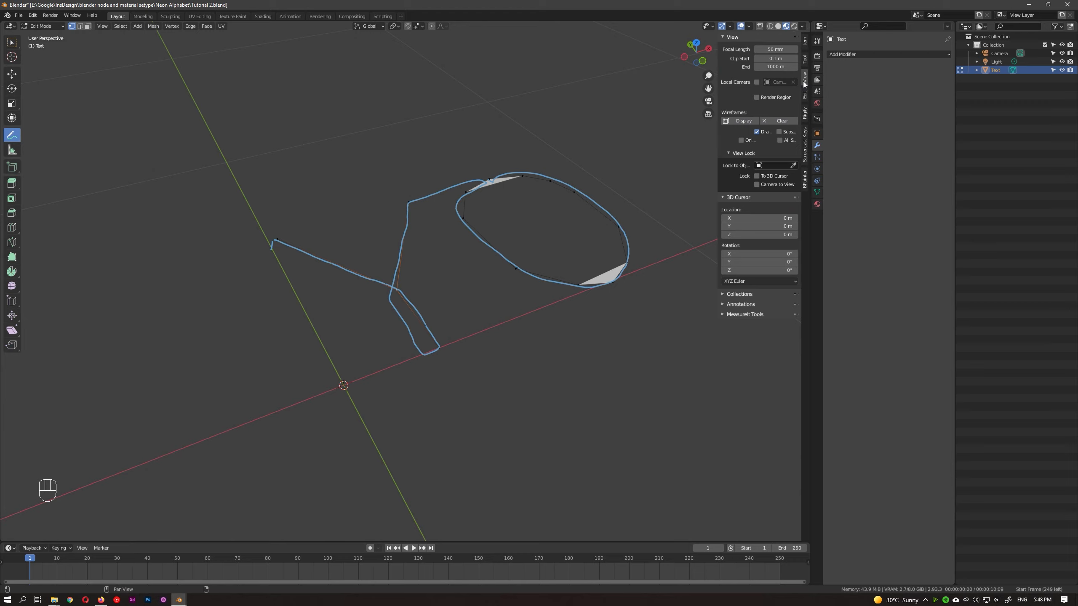
left_click(724, 306)
left_click(782, 329)
left_click(783, 329)
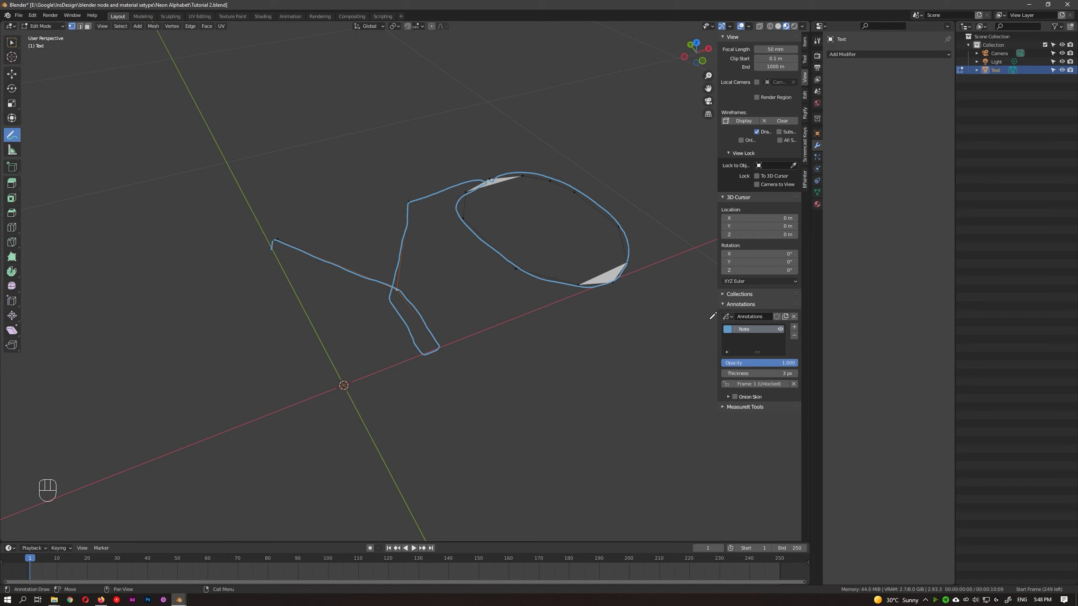
- Hide the Note annotation layer and close the sidebar
mouse_move(539, 255)
middle_mouse_down()
mouse_move(539, 238)
mouse_move(516, 260)
mouse_move(553, 261)
mouse_move(513, 284)
mouse_move(471, 261)
middle_mouse_up()
left_click(780, 330)
key("n")
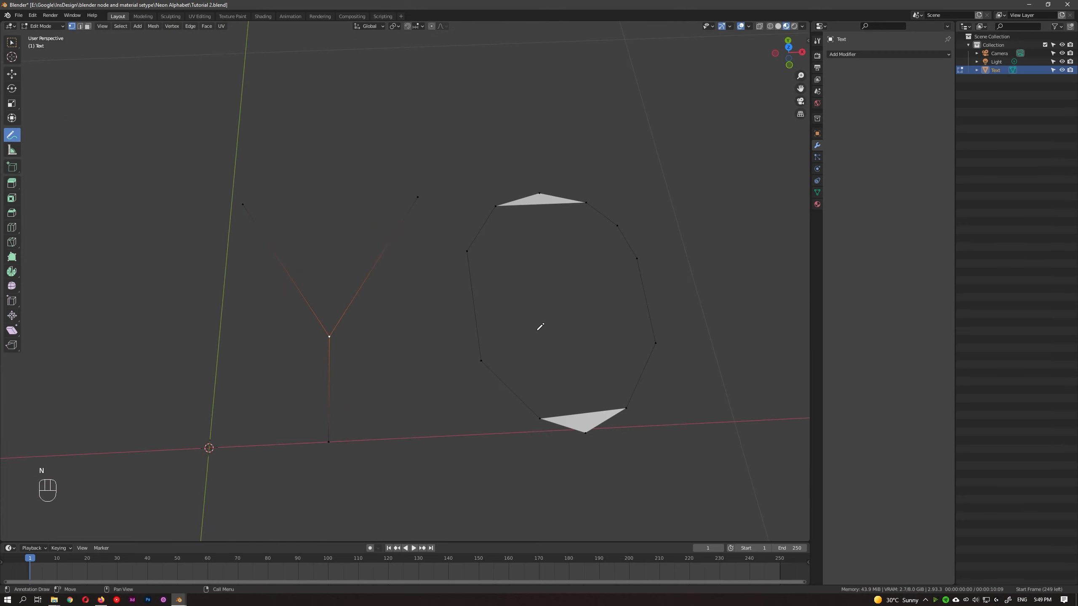
- In top view, rip the Y's junction vertex and move the detached right arm's end about 0.068 m away diagonally
key("KP_7")
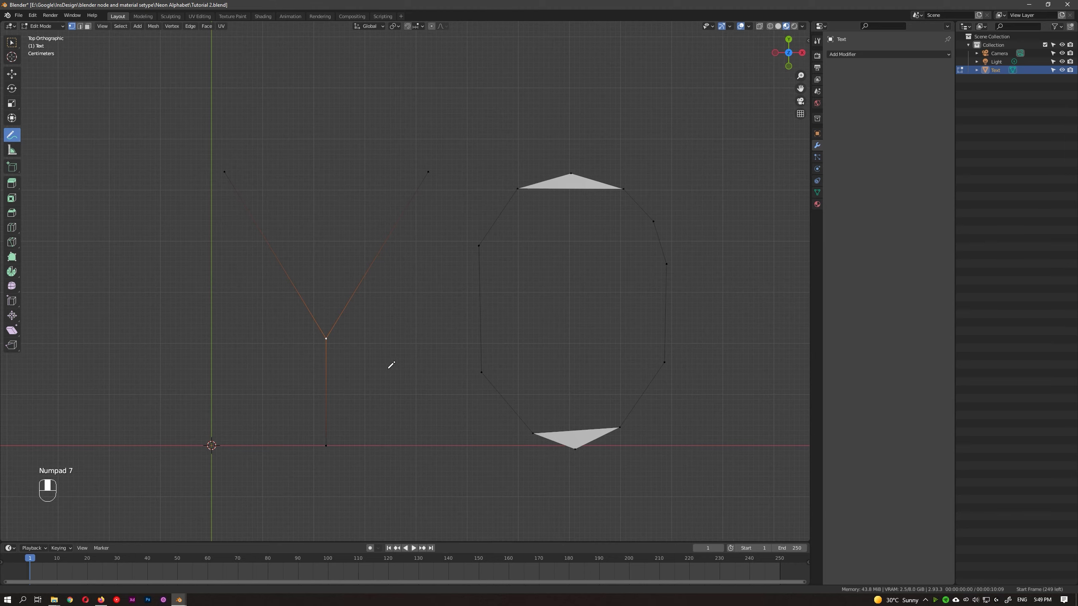
left_click(11, 74)
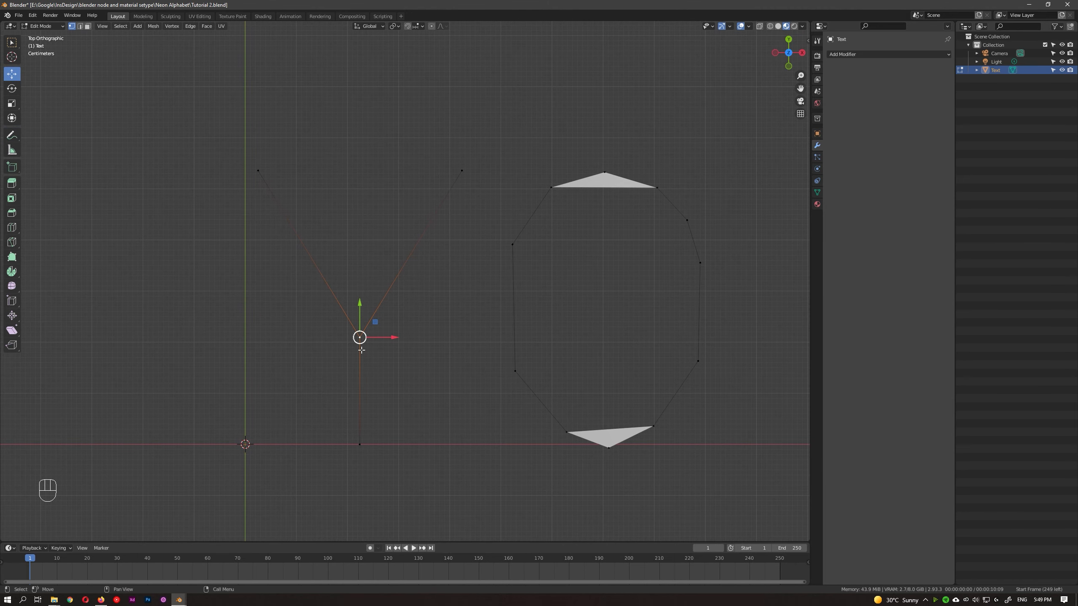
key("v")
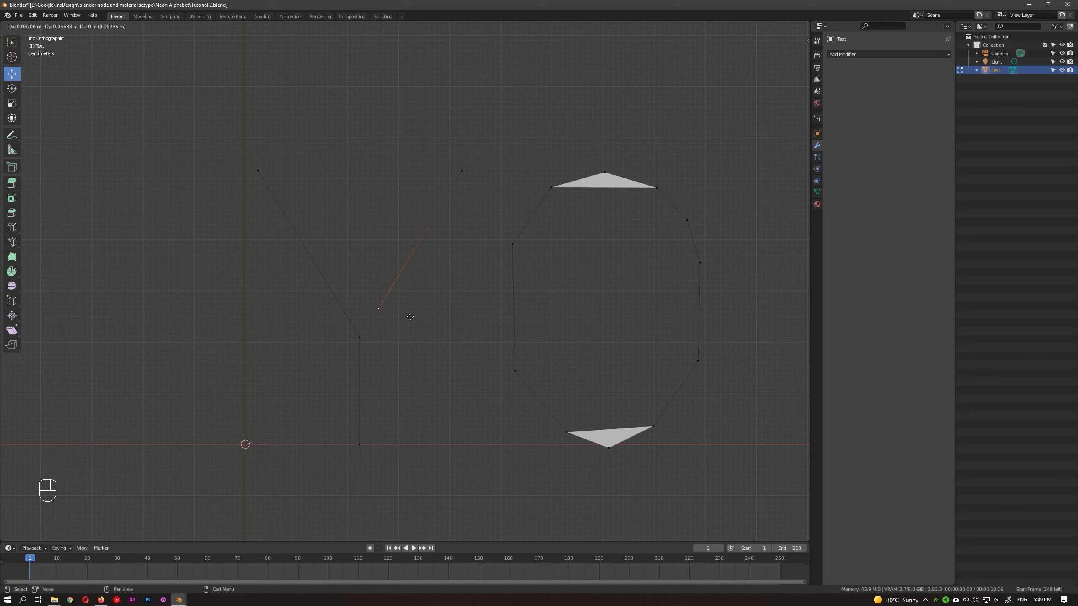
left_click(410, 317)
- Try to dissolve a selection of vertices around the O's outline
left_click(601, 209)
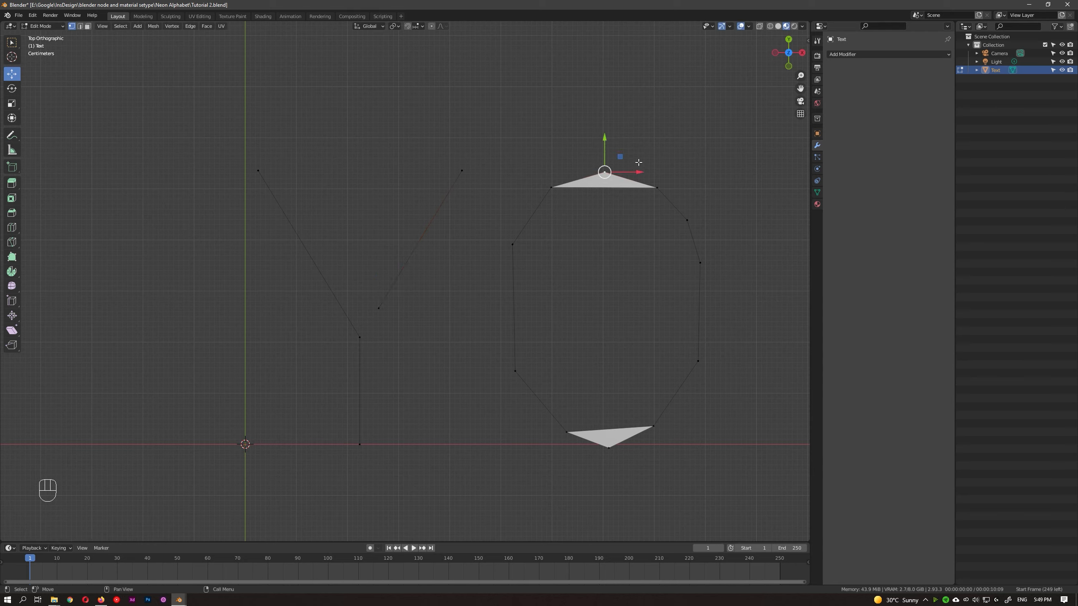
left_click_drag(648, 170, 720, 277)
key("x")
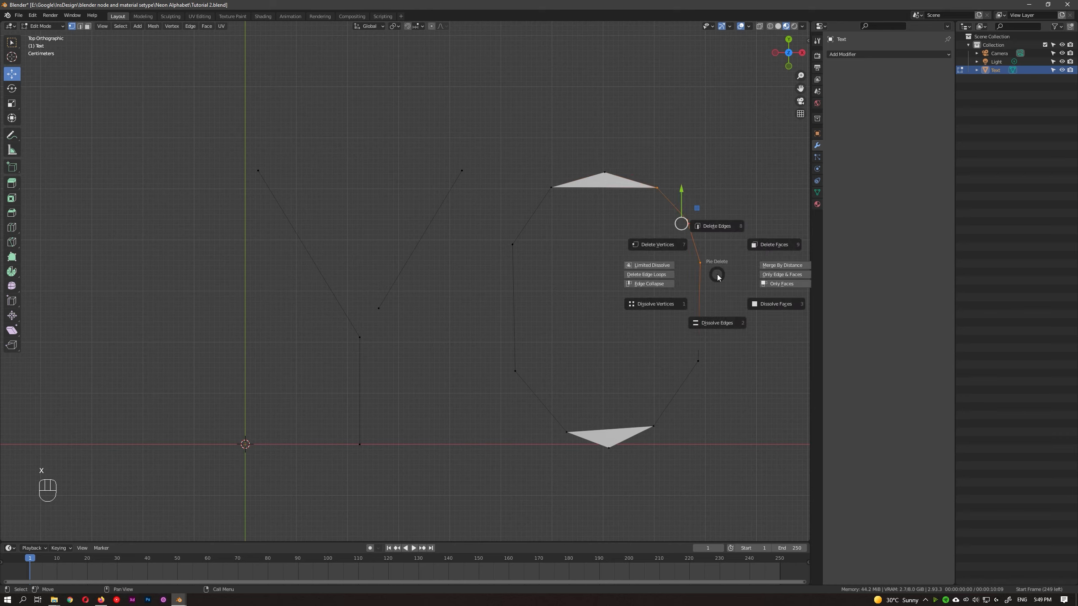
left_click(717, 275)
left_click_drag(495, 162, 576, 283, "shift")
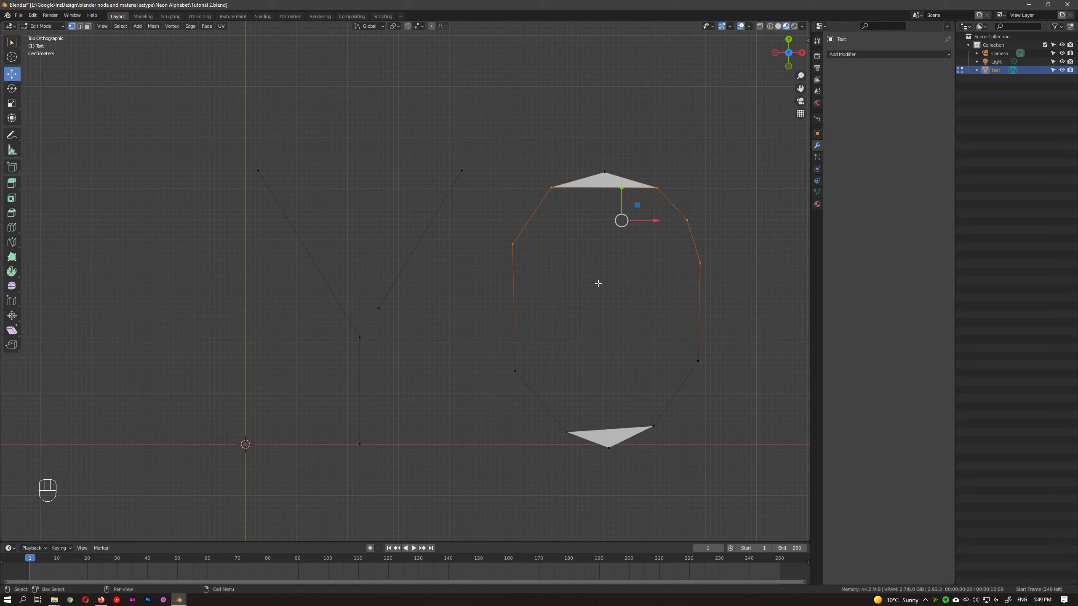
mouse_move(643, 334)
left_mouse_down("shift")
mouse_move(676, 397)
mouse_move(733, 440)
mouse_move(646, 397)
left_mouse_up("shift")
left_click_drag(538, 419, 687, 439, "shift")
key("x")
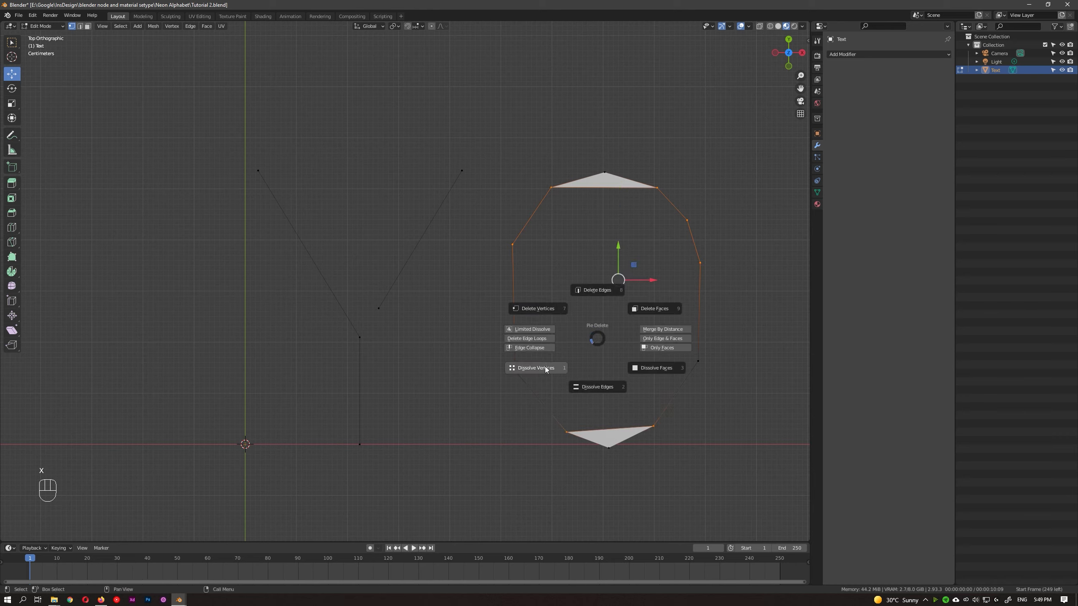
left_click(548, 369)
key("ctrl+z")
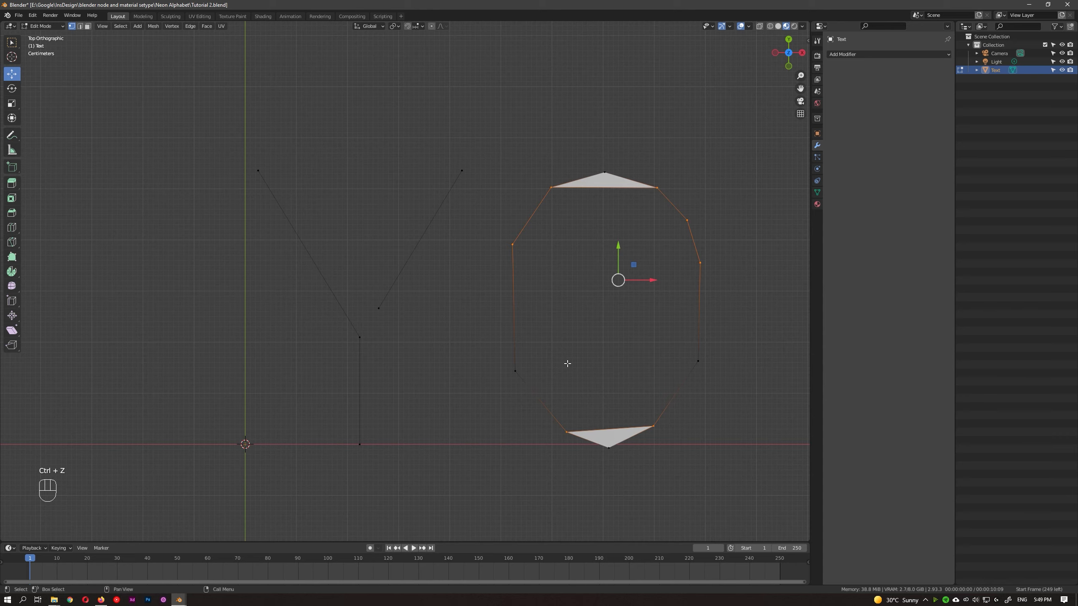
- Delete the two inner horizontal edges of the filled triangles at the O's top and bottom
key("2")
left_click(605, 189)
left_click(608, 432, "shift")
key("x")
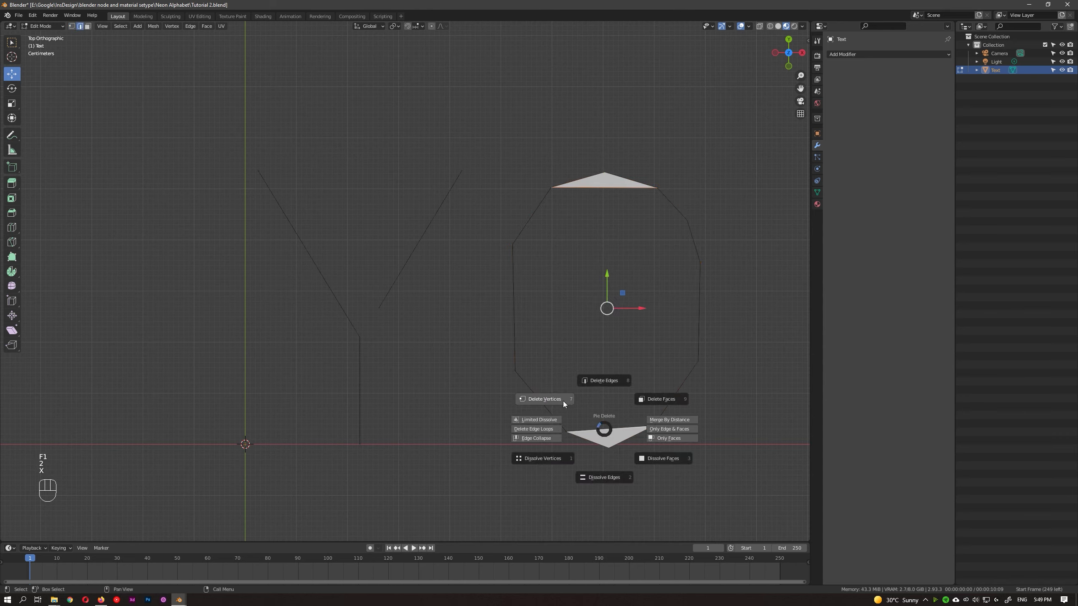
left_click(601, 379)
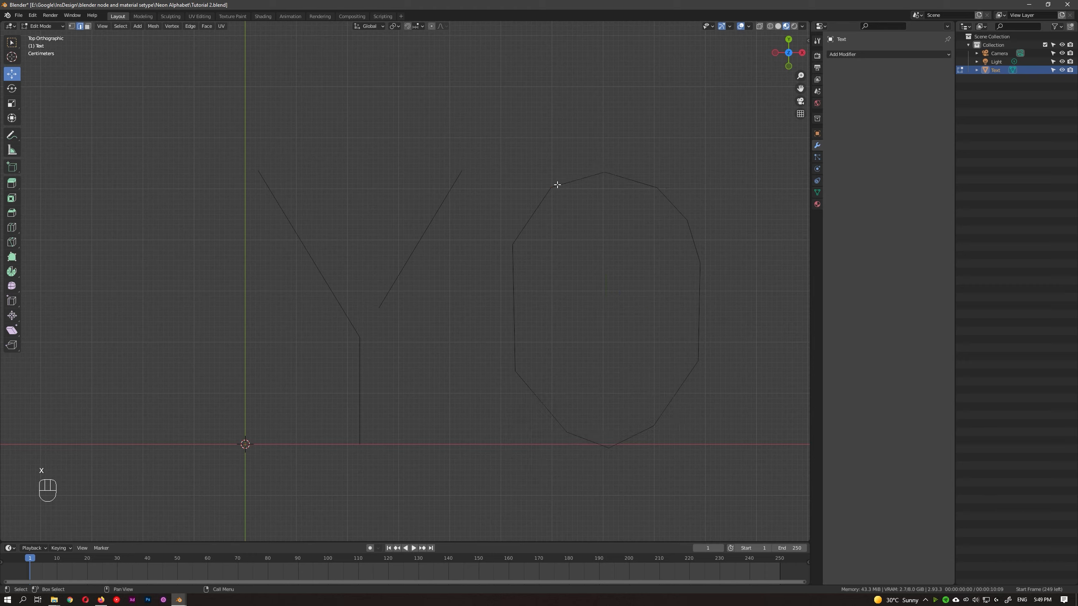
- Dissolve the O's intermediate outline vertices, keeping only the top, bottom and two lower side vertices
key("1")
left_click_drag(518, 186, 715, 234)
left_click_drag(529, 185, 718, 297)
left_click_drag(490, 224, 538, 295, "shift")
left_click_drag(546, 422, 574, 441, "shift")
key("x")
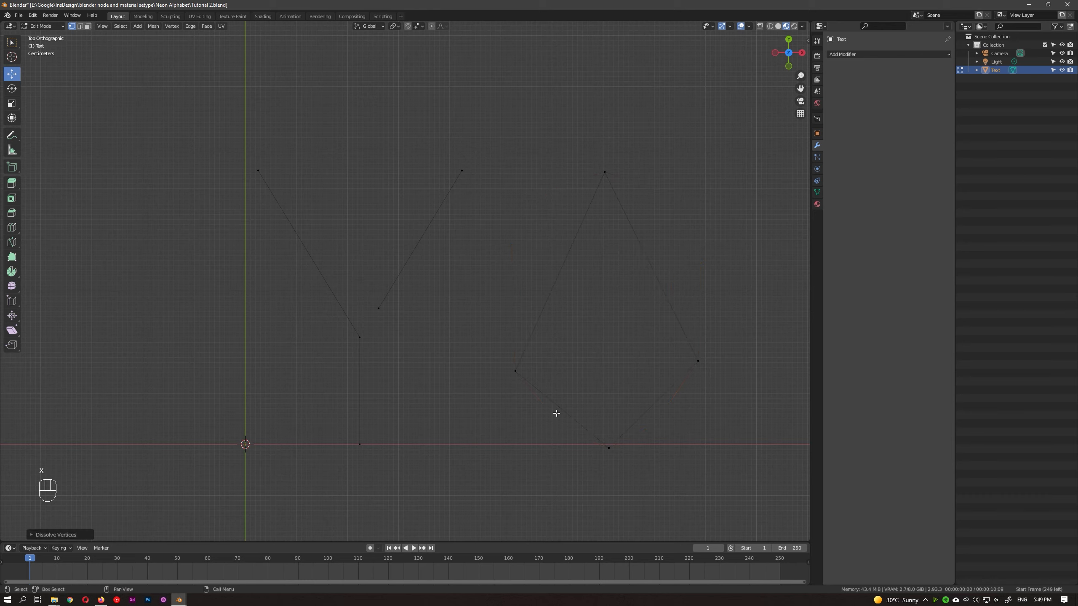
- Move the O's two side vertices up to mid-height and align them by scaling to 0 along Y
left_click_drag(490, 354, 736, 395)
key("g")
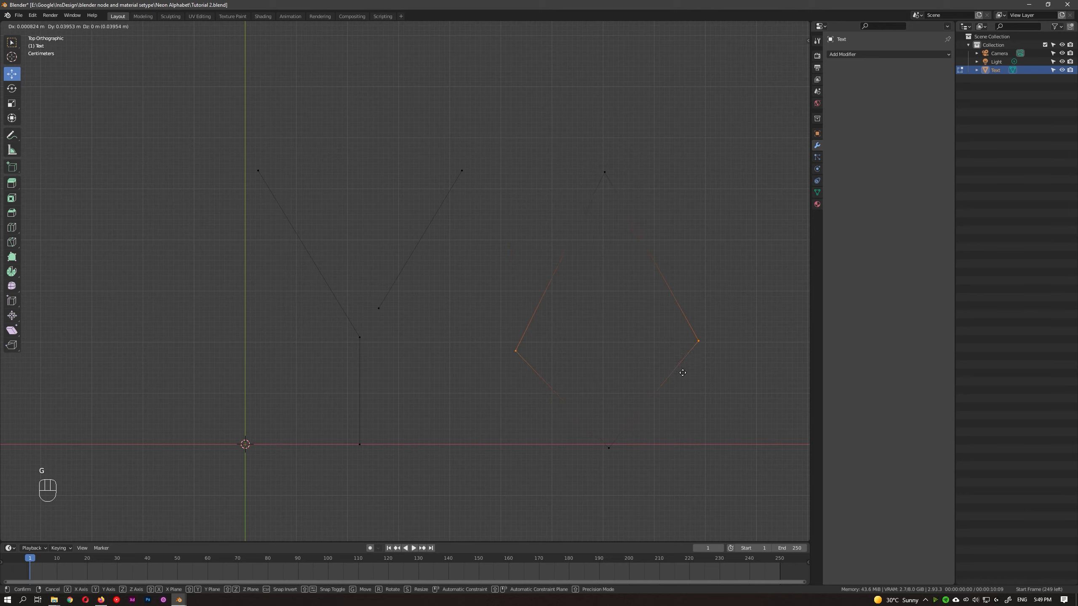
left_click(681, 324)
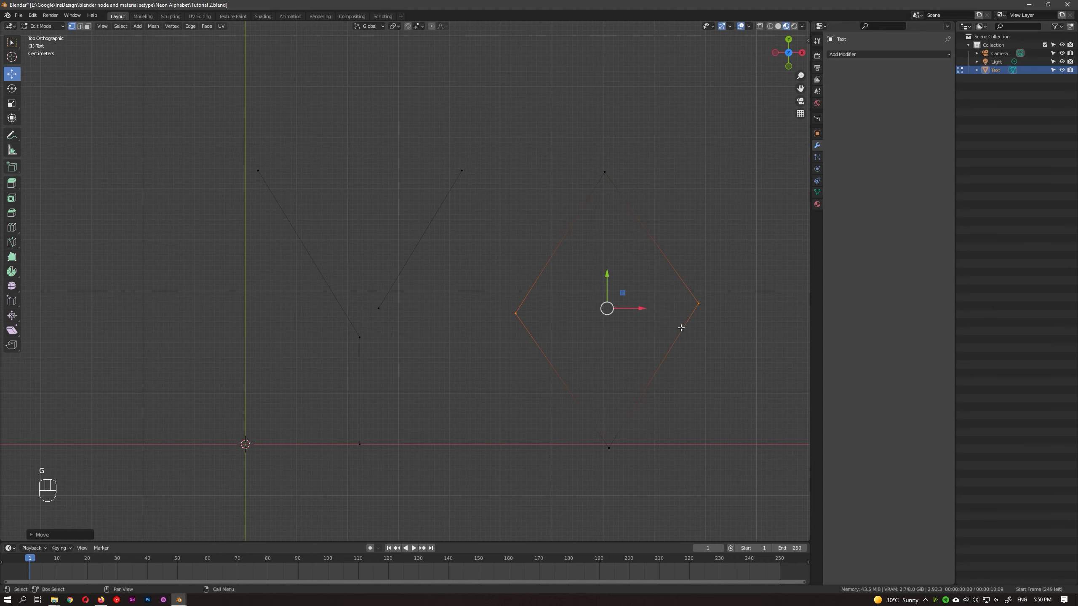
key("s")
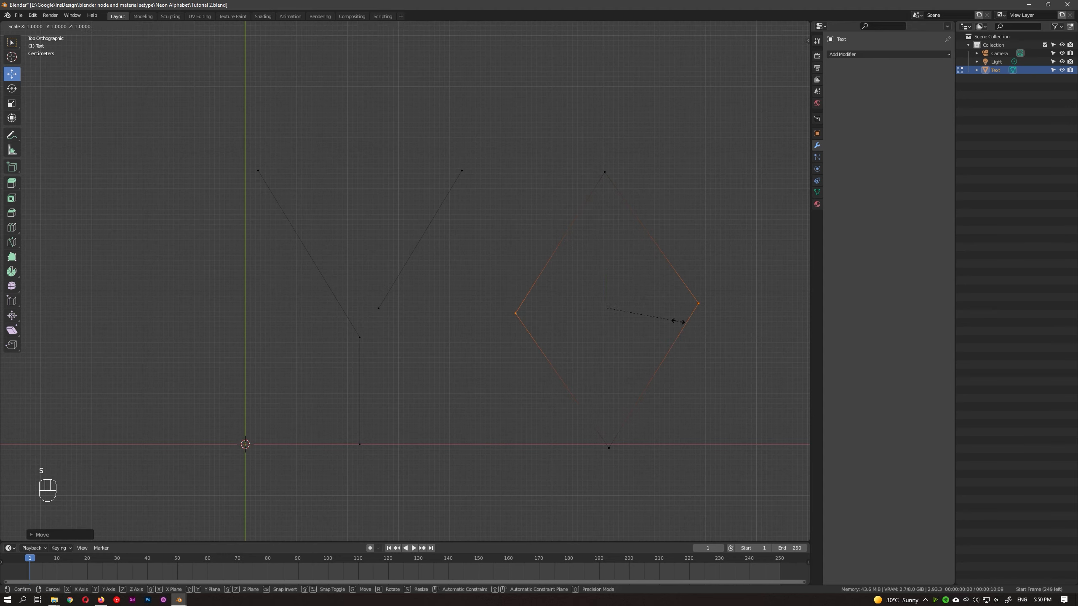
key("y")
key("0")
key("Return")
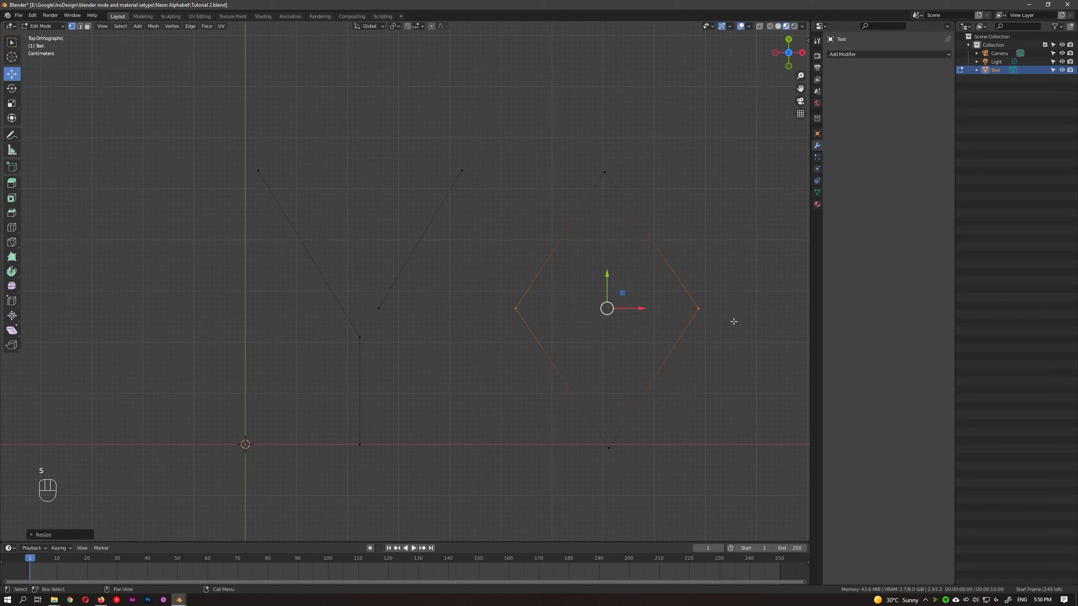
- Select the O's top vertex and set the Bevel tool to affect vertices
left_click(606, 175)
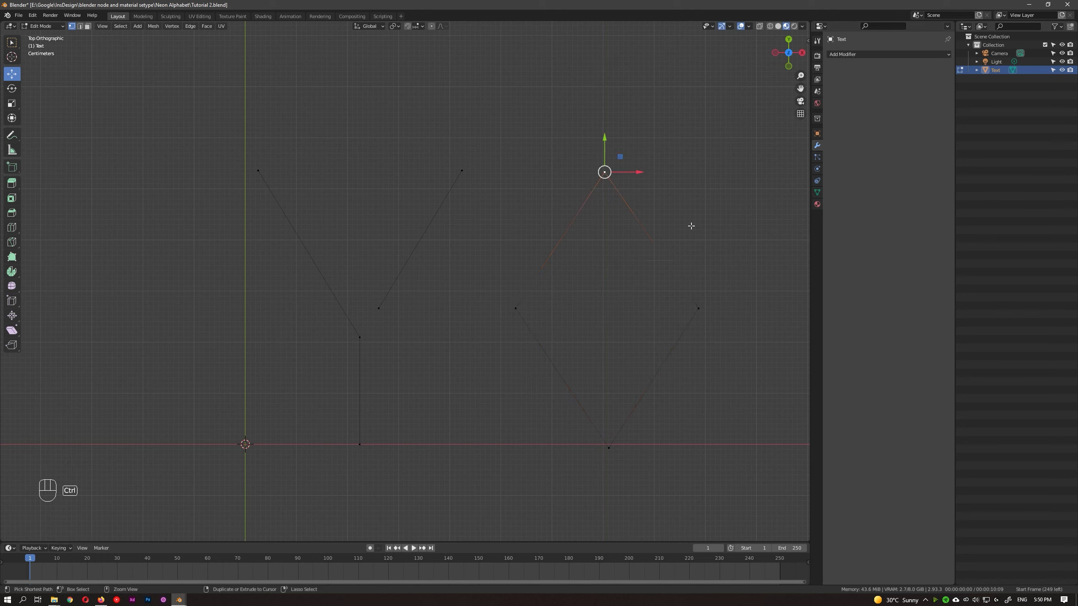
key("ctrl+b")
right_click(687, 183)
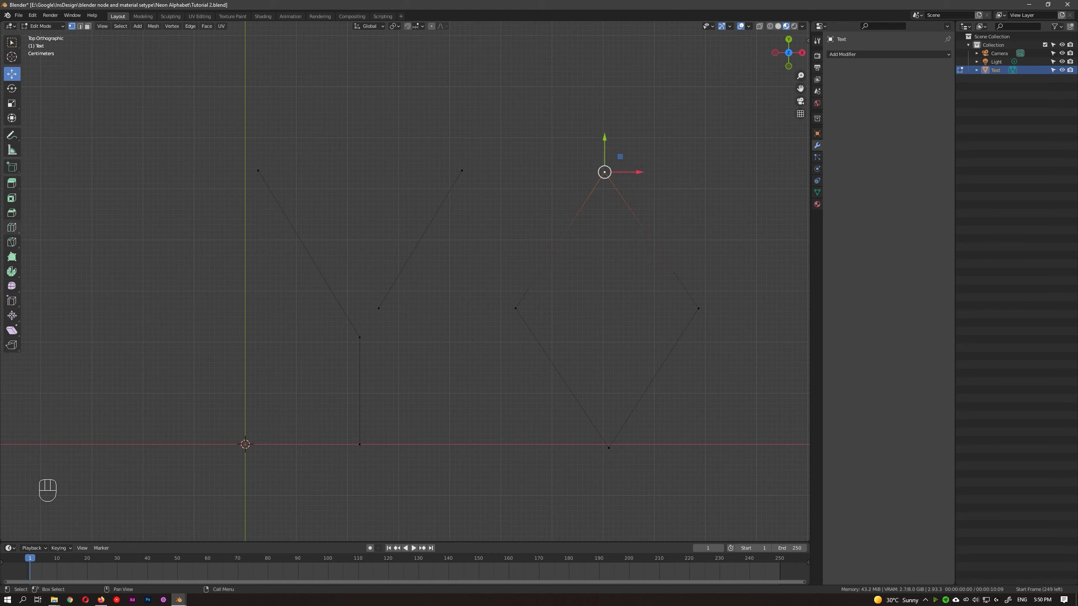
left_click(9, 214)
left_click(818, 55)
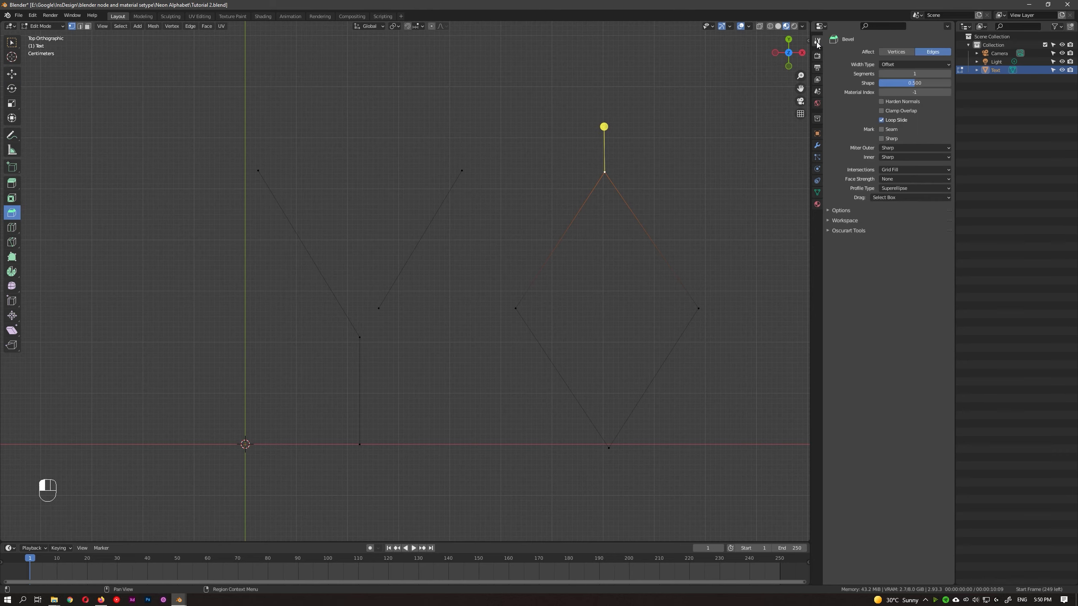
left_click(899, 53)
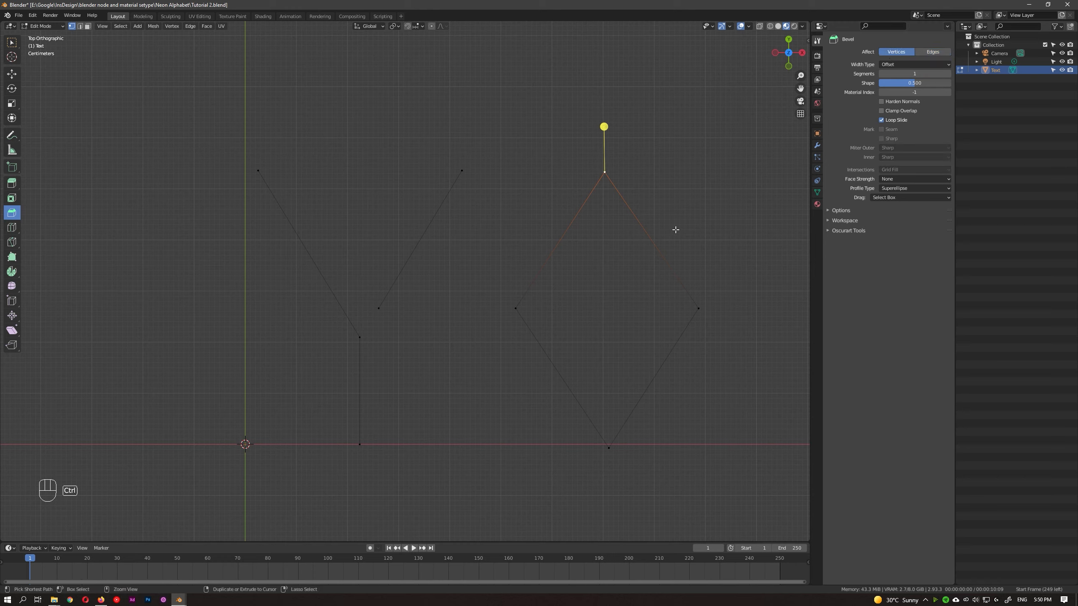
- Bevel the O's top vertex into a short horizontal edge
key("ctrl+b")
right_click(709, 244)
left_click_drag(605, 129, 612, 115)
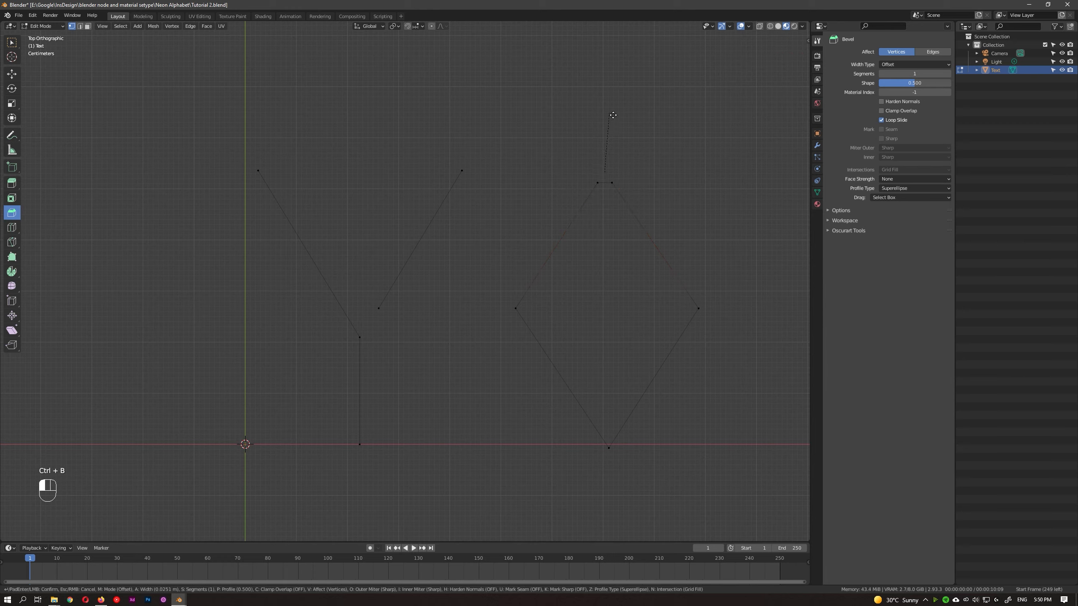
left_click(618, 101)
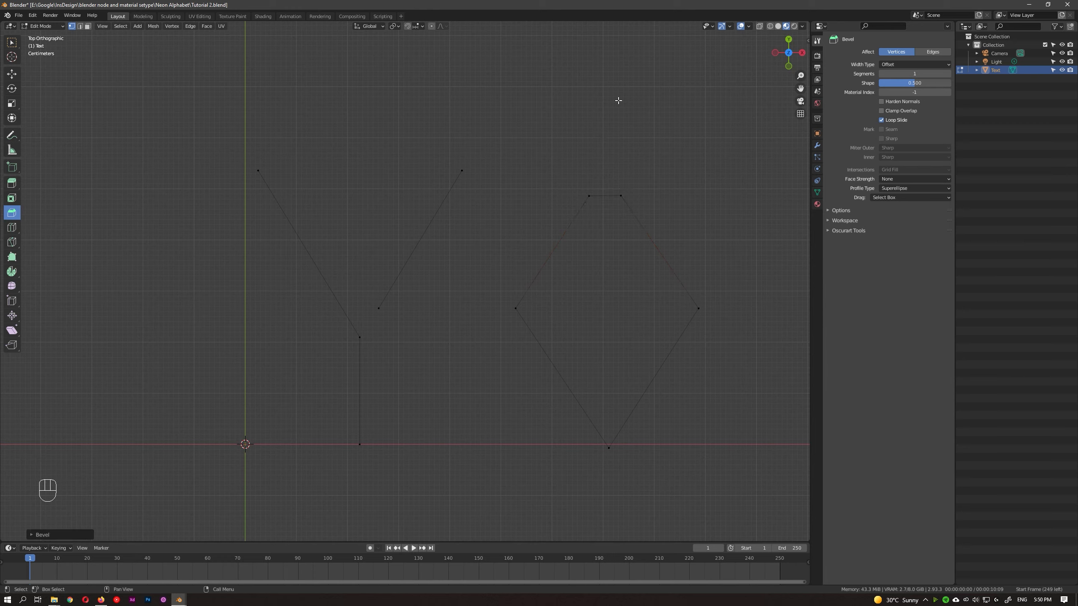
- Move the O's short top edge up to about the height of the Y's arm tips and scale it along Y
left_click(12, 74)
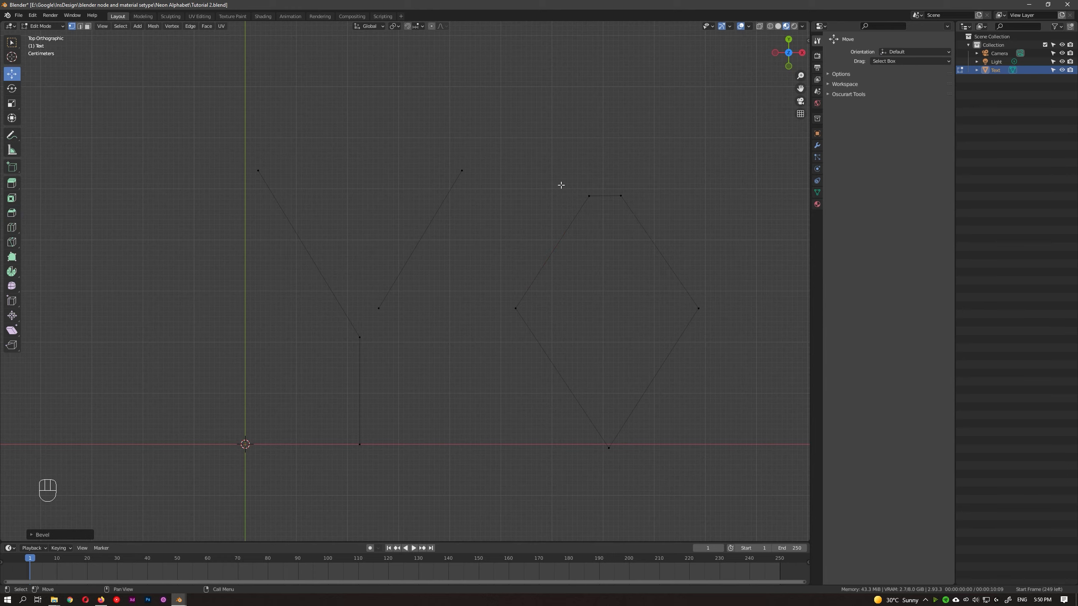
left_click_drag(561, 185, 634, 209)
left_click_drag(610, 170, 609, 139)
key("s")
key("y")
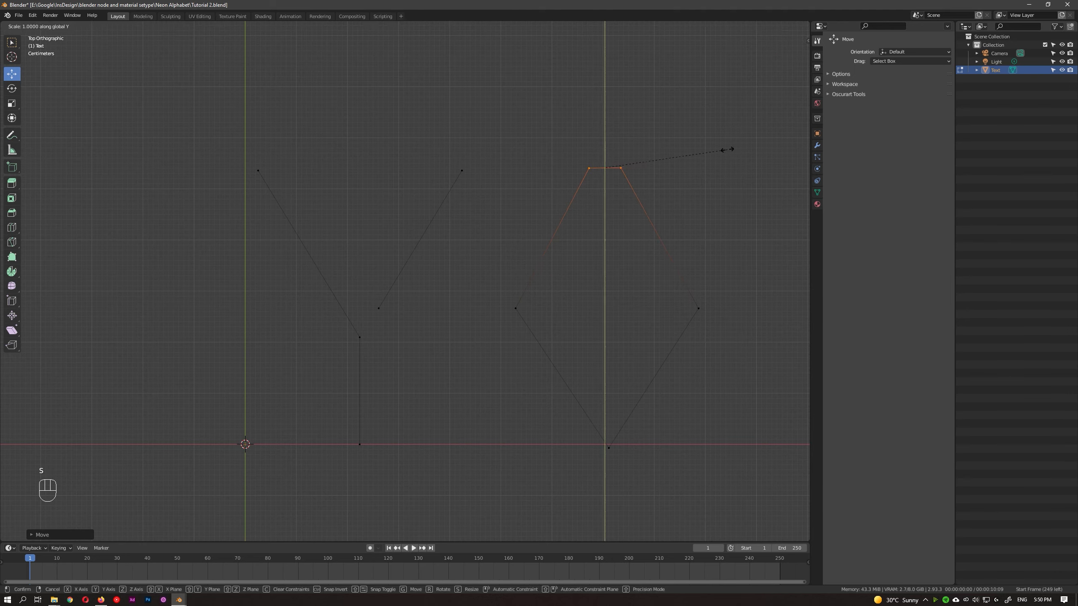
key("Return")
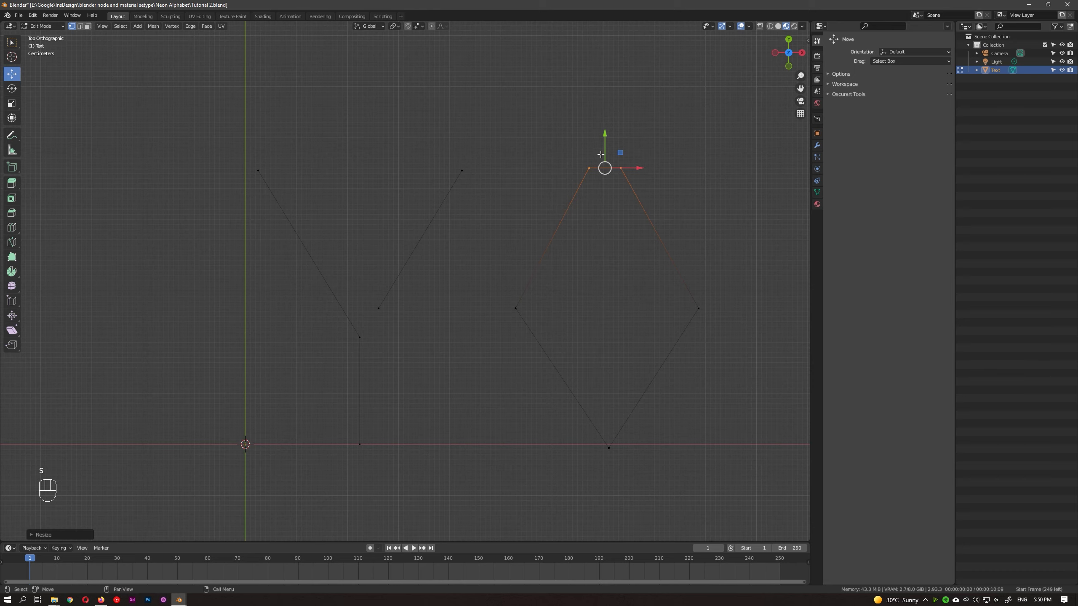
left_click_drag(606, 140, 608, 140)
- Delete the O's short top edge to open the outline
key("2")
left_click(609, 187)
left_click(610, 172)
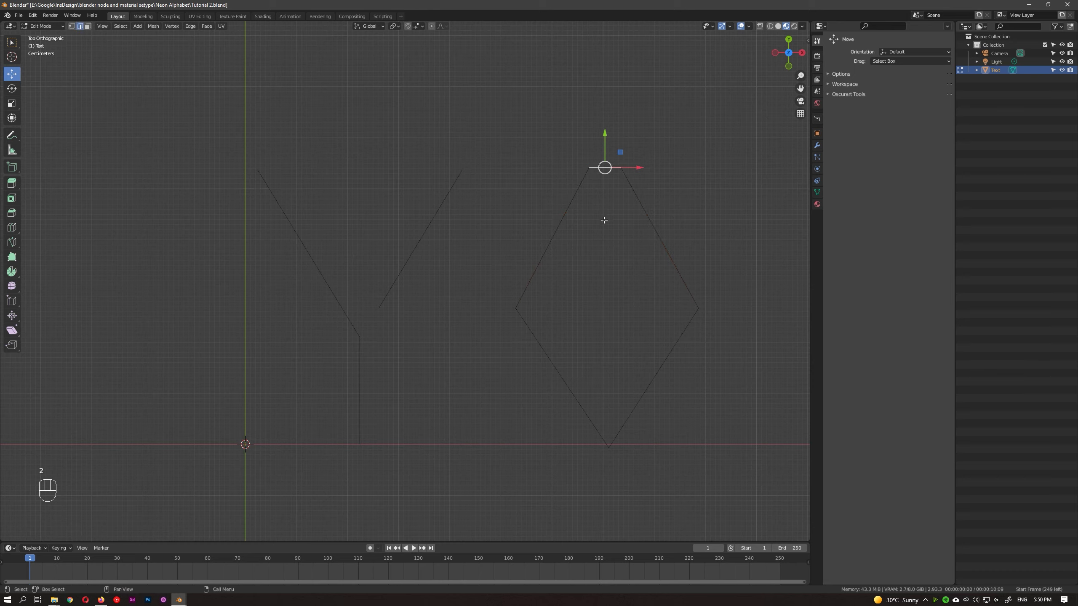
key("x")
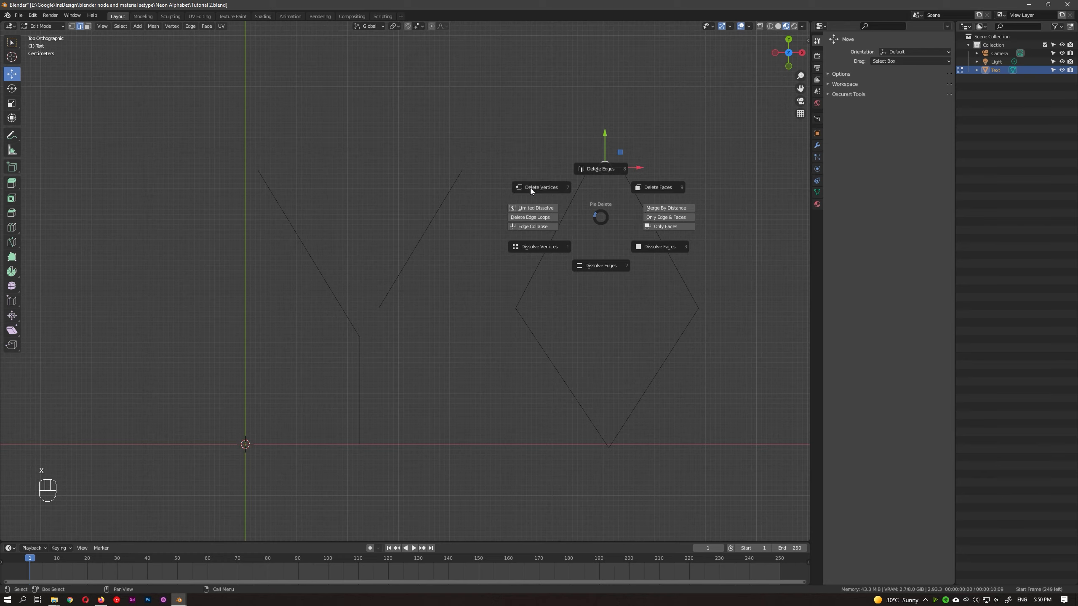
left_click(603, 168)
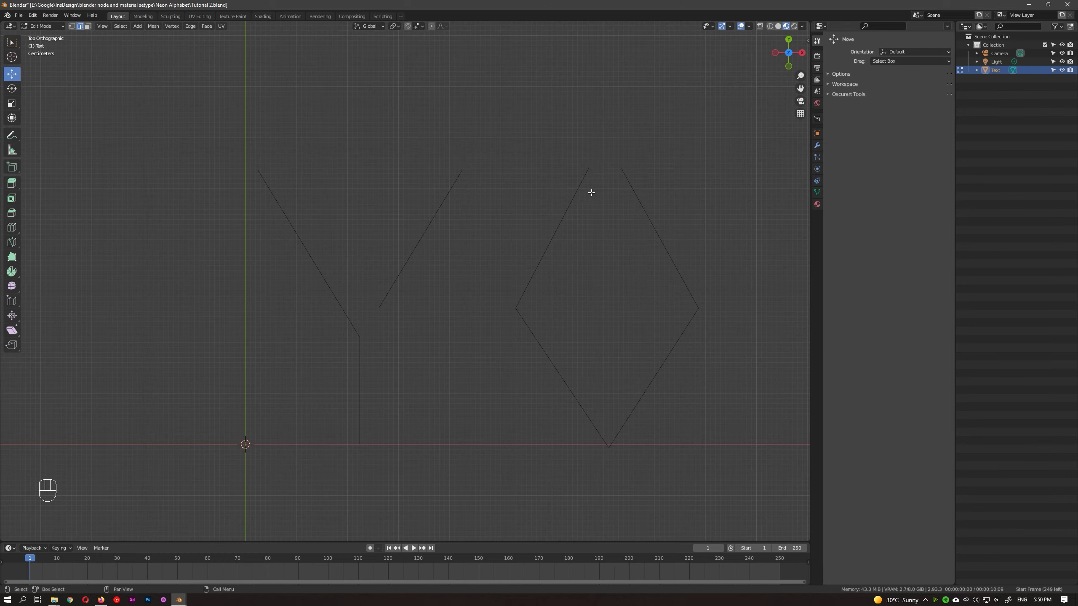
- Return to Object Mode and convert the YO line mesh to a curve
key("1")
middle_click_drag(604, 207, 572, 165)
middle_click_drag(437, 229, 382, 238)
key("Tab")
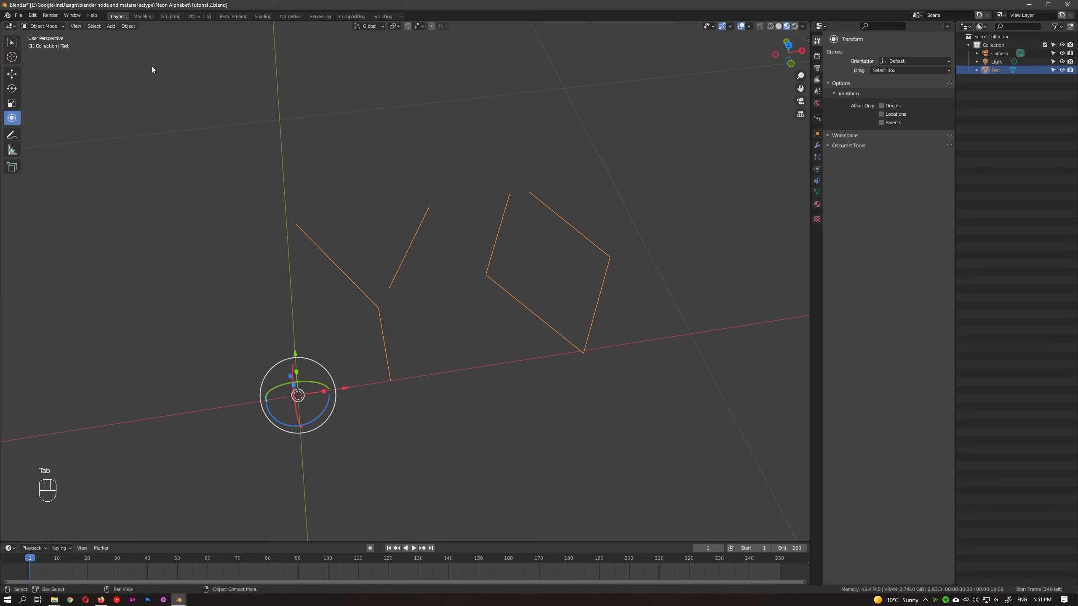
left_click(128, 26)
mouse_move(145, 248)
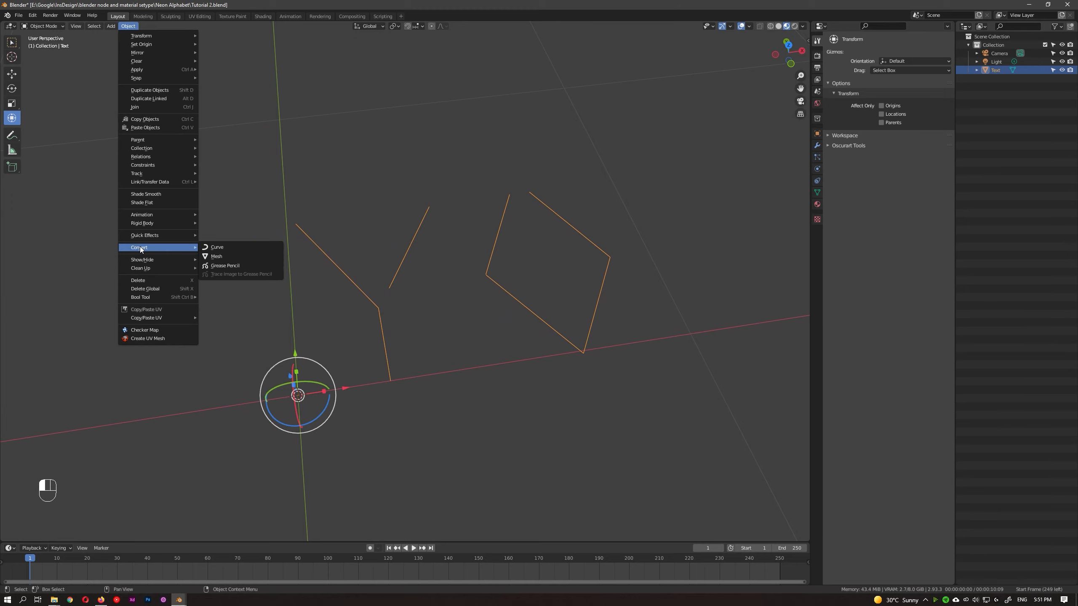
left_click(253, 247)
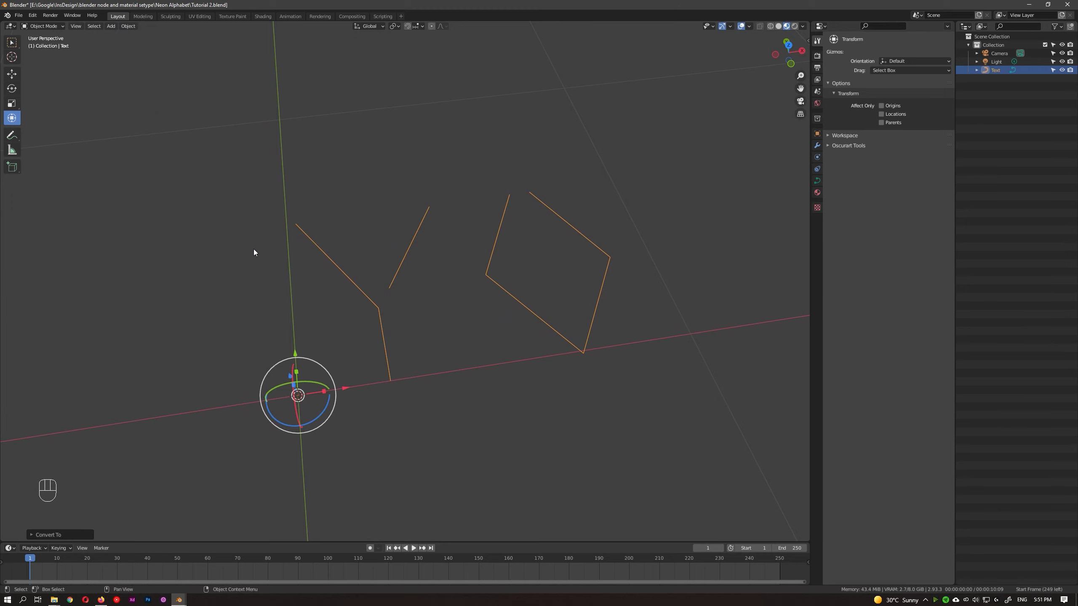
- Enter Edit Mode on the YO curve and set its spline type to Bezier
middle_click_drag(371, 208, 453, 206, "shift")
key("Tab")
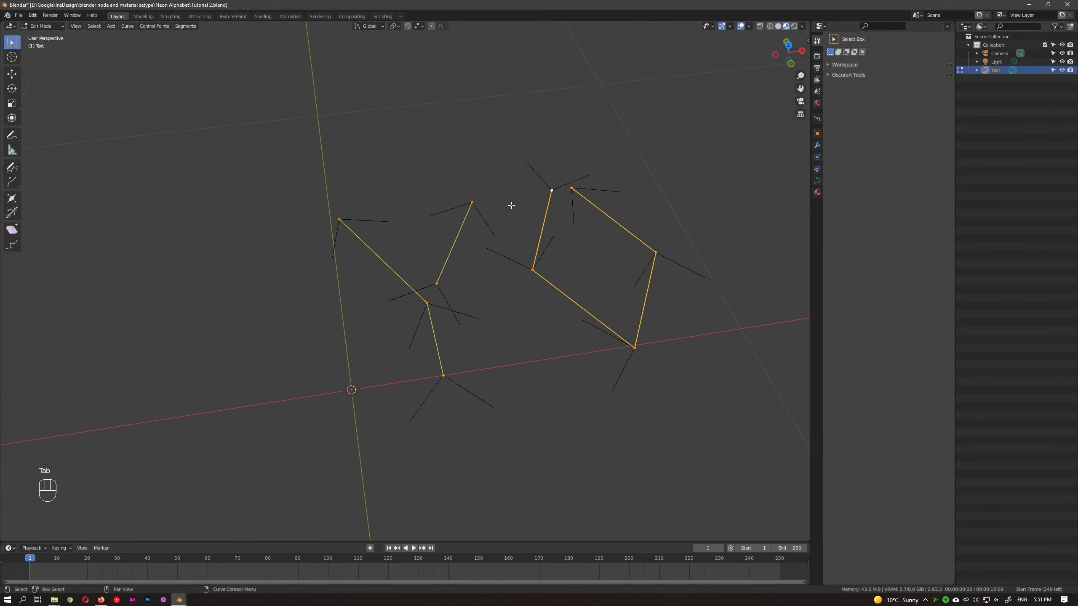
left_click(128, 27)
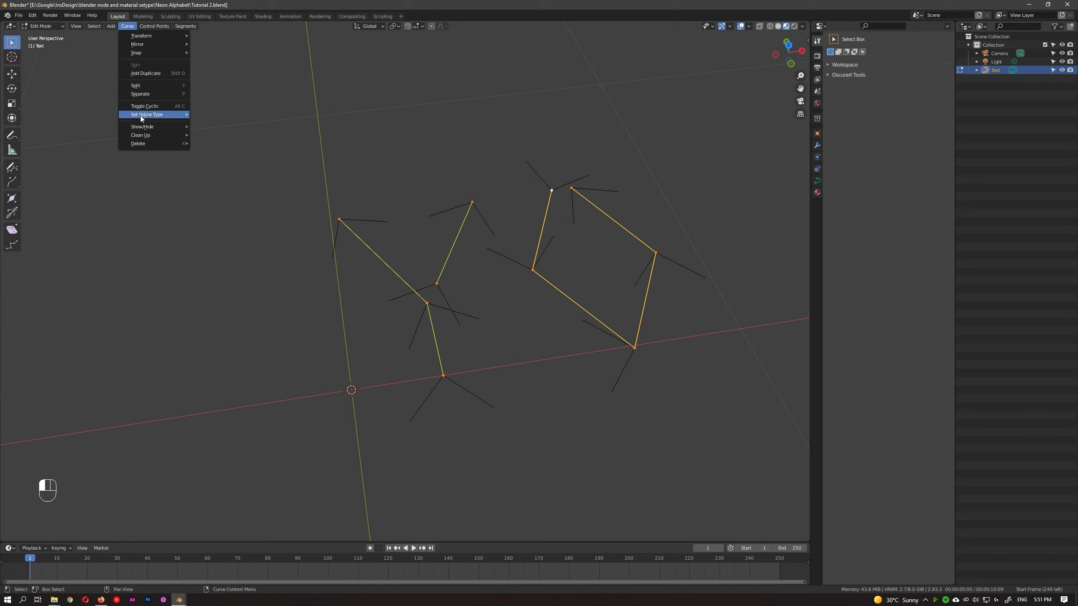
mouse_move(139, 115)
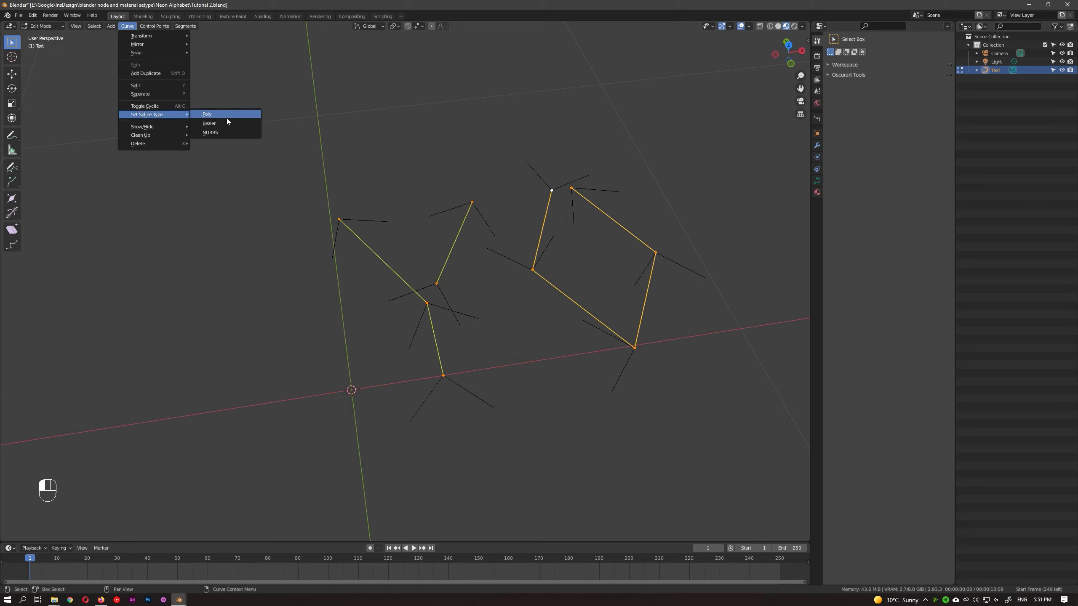
left_click(204, 124)
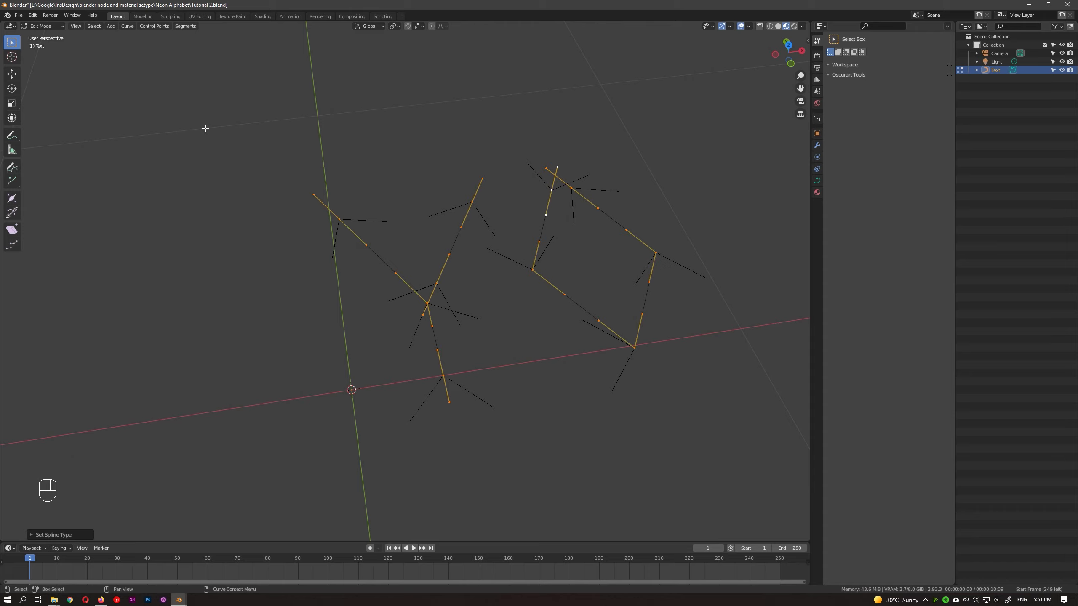
- Set the handle type of all the YO curve's control points to Automatic
key("v")
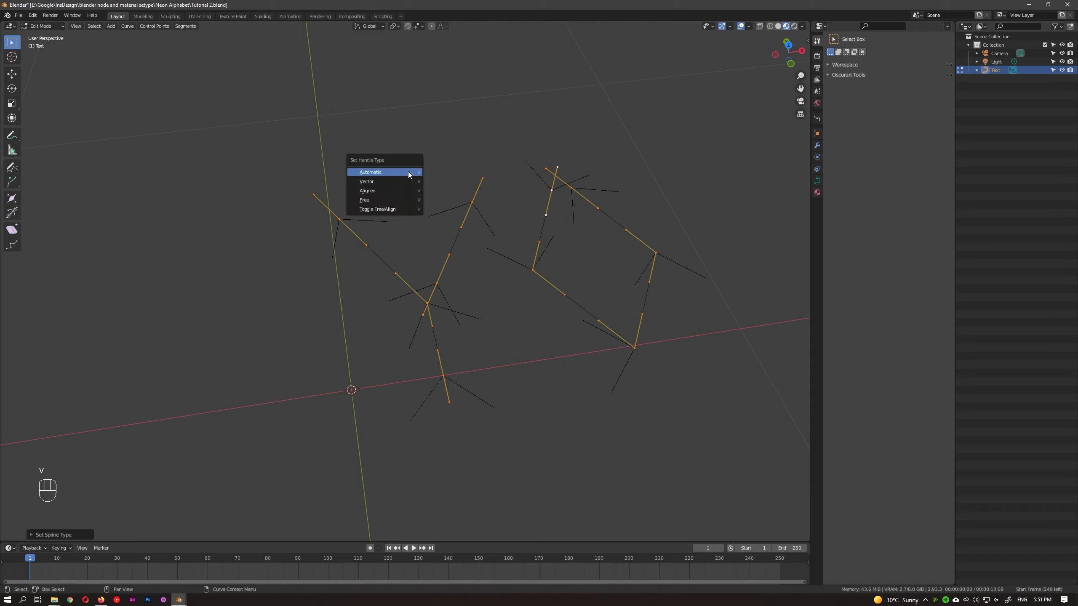
left_click(126, 28)
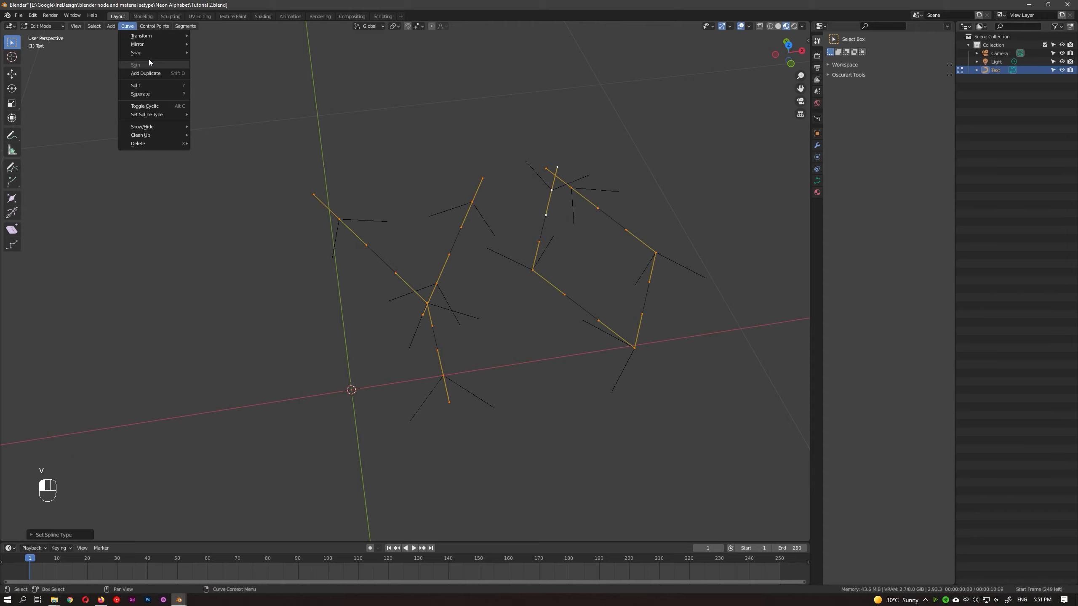
left_click(147, 27)
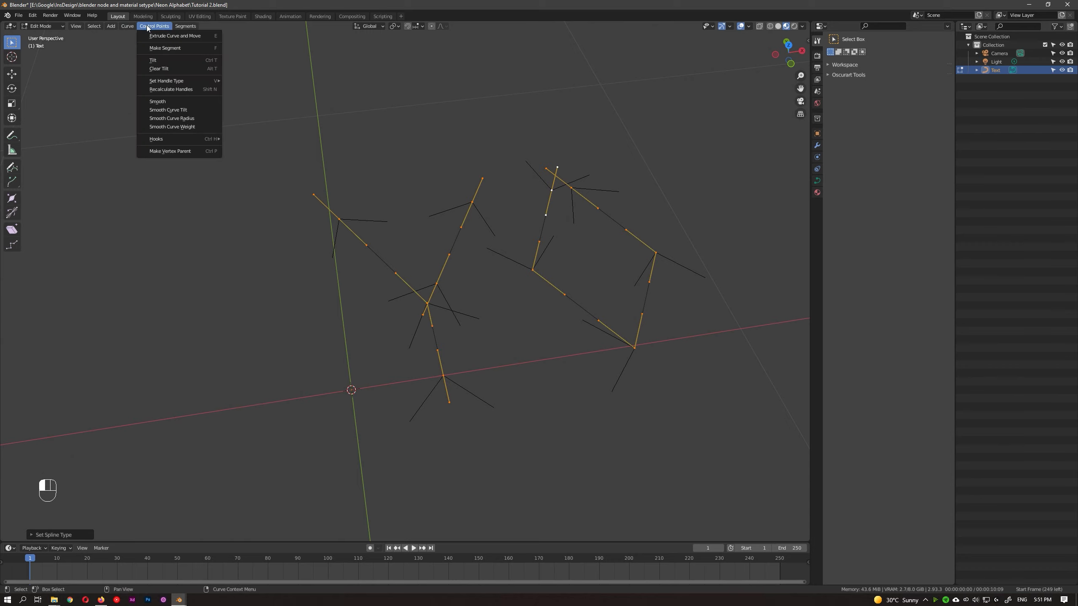
mouse_move(155, 83)
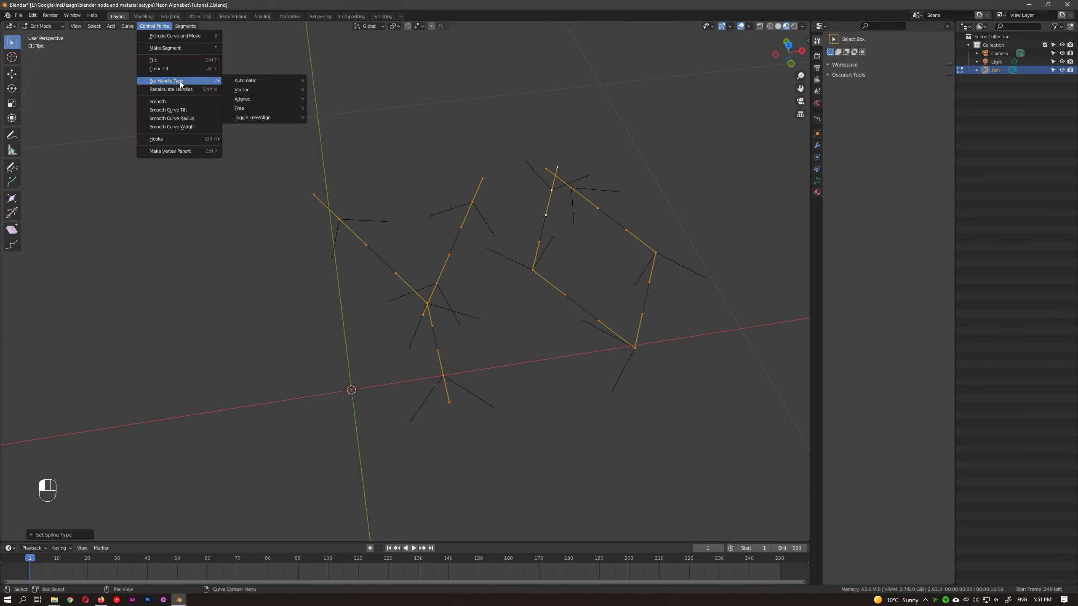
key("Escape")
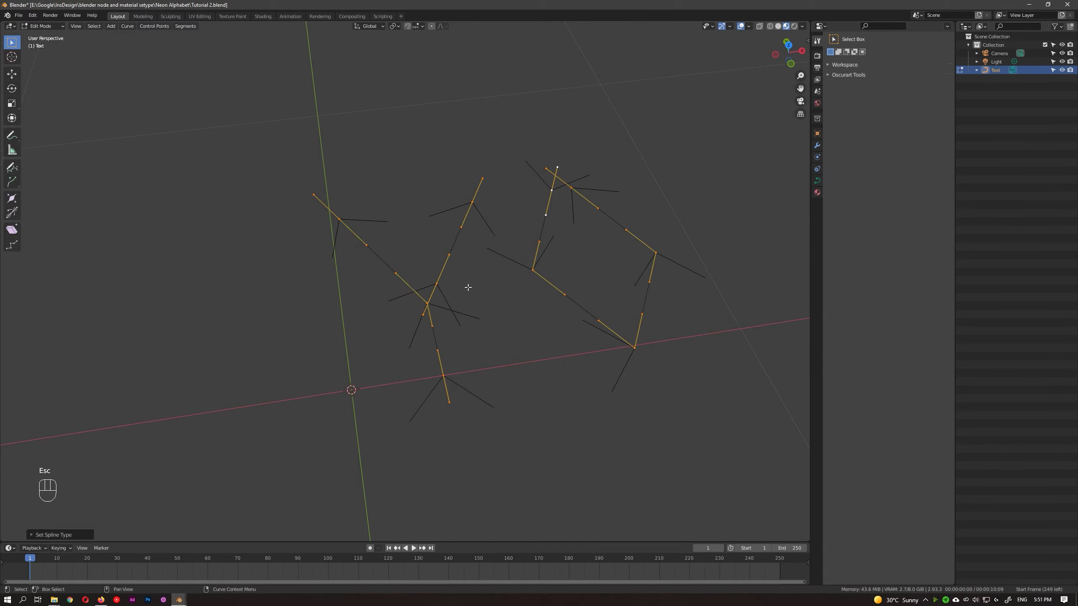
key("v")
left_click(468, 288)
middle_click_drag(467, 289, 433, 252)
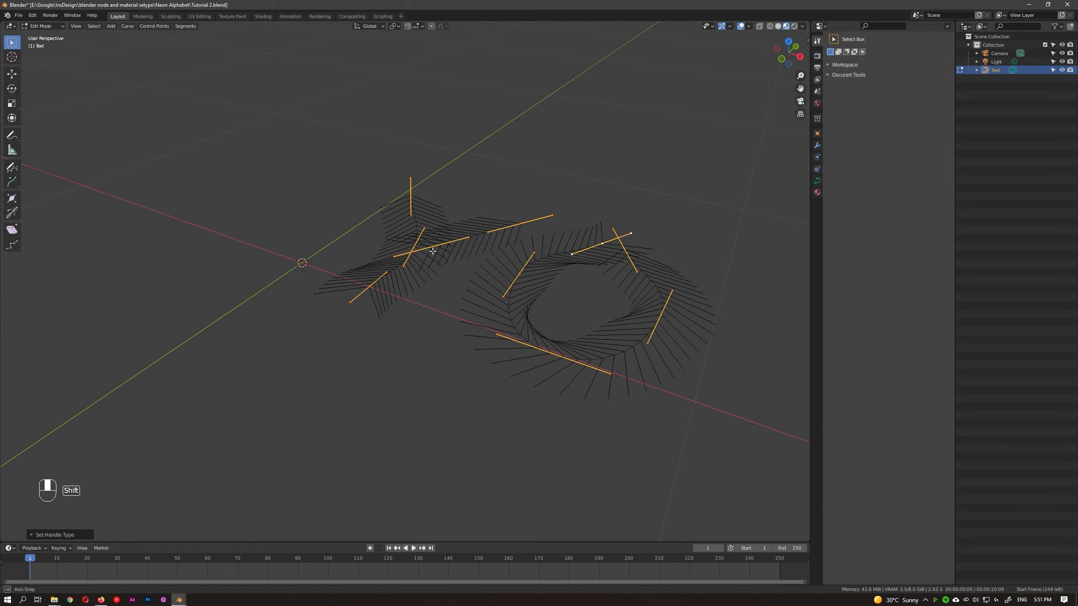
- Try to extrude the first point of each stroke down about 0.3 m along Z
left_click(602, 244)
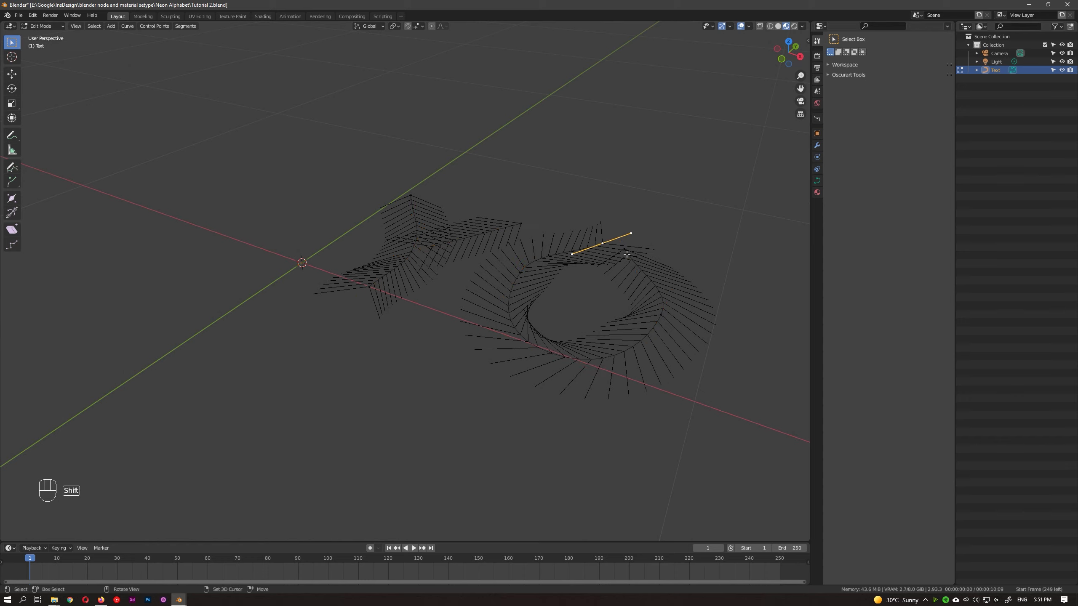
left_click(569, 186)
left_click(94, 26)
left_click(106, 121)
middle_click_drag(452, 200, 485, 191)
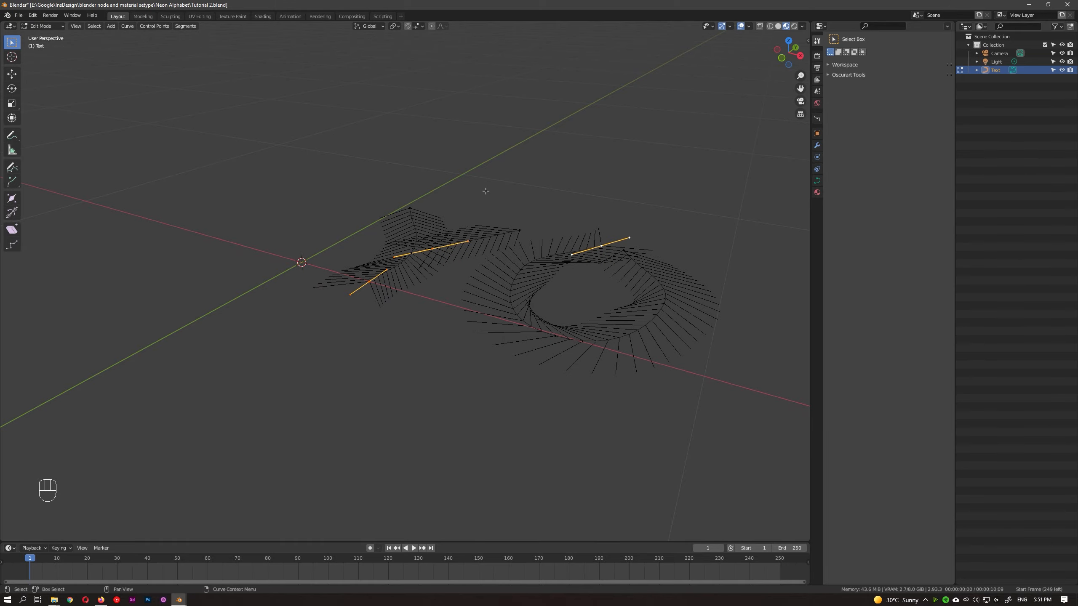
key("e")
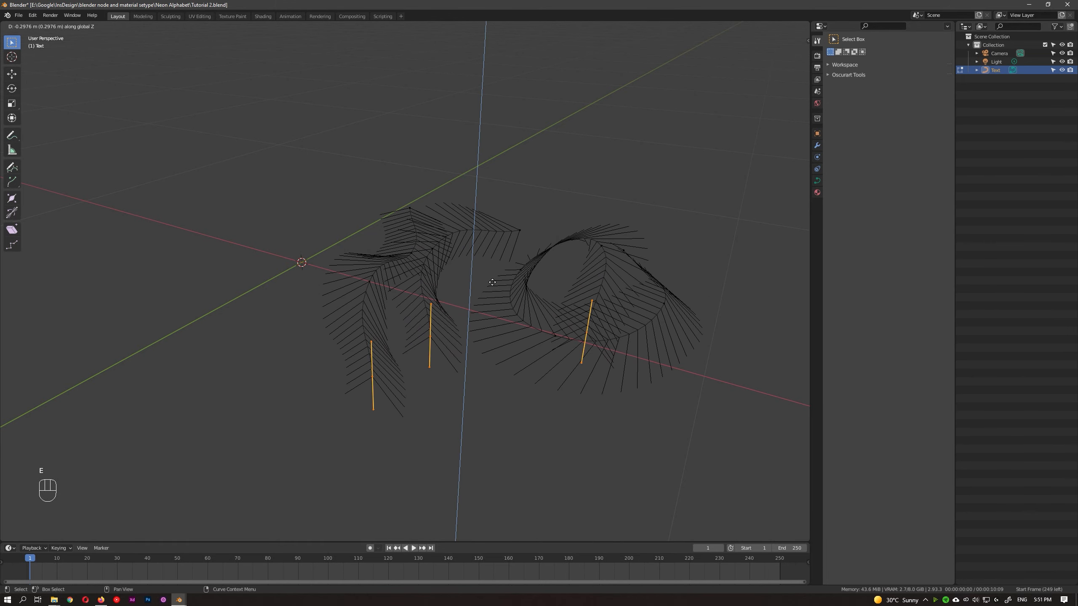
left_click(492, 281)
middle_click_drag(493, 277, 505, 257)
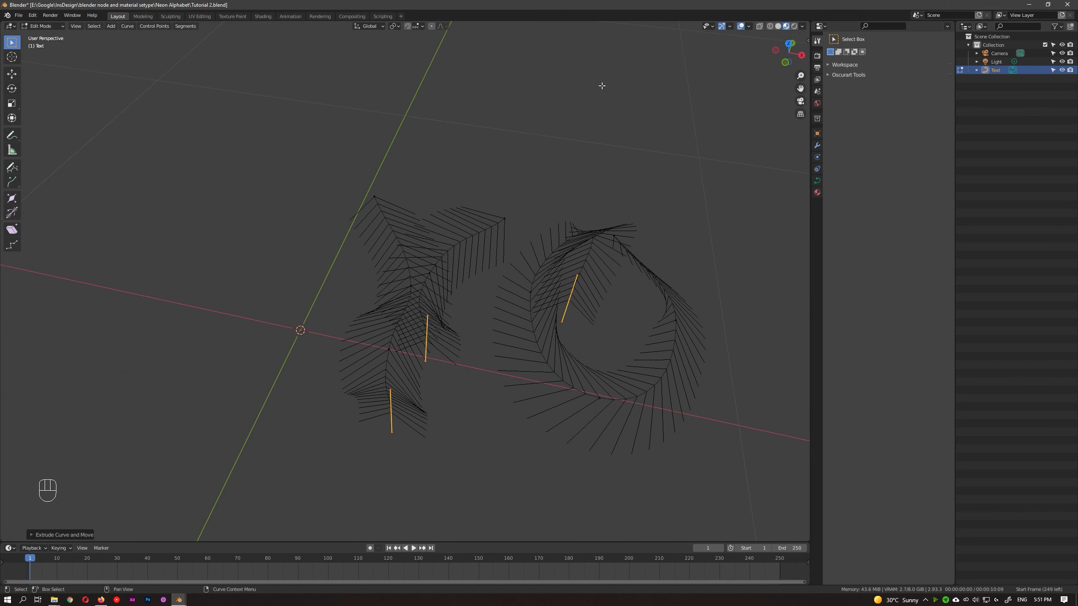
- Shorten the curve normals in the viewport overlays and turn on X-ray display
left_click(749, 26)
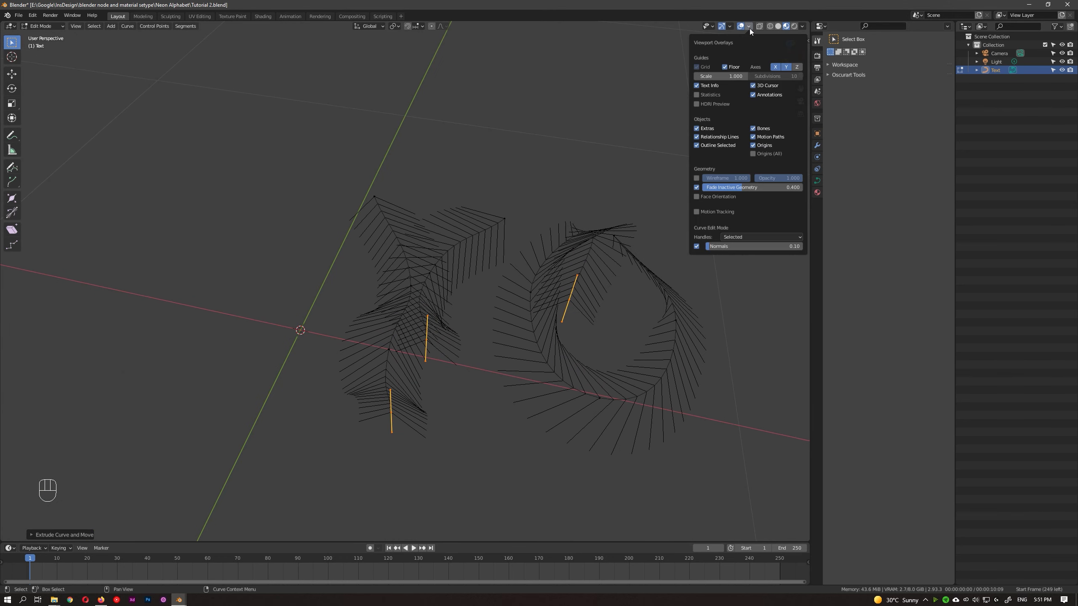
left_click_drag(746, 246, 683, 252)
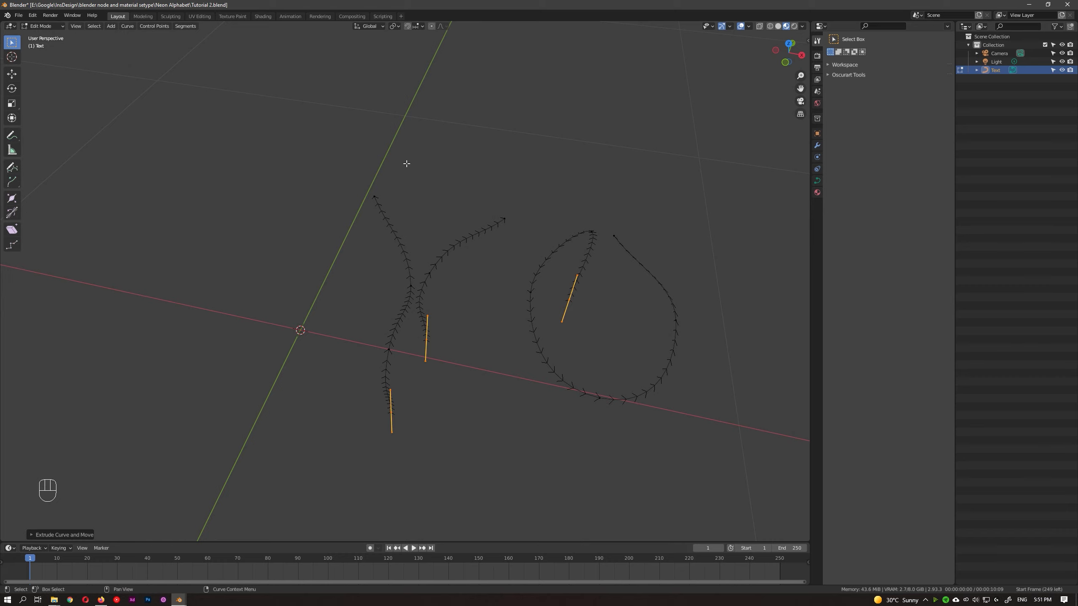
key("alt+z")
key("alt+a")
- Undo the extrusion of the strokes' first points
middle_click_drag(482, 210, 231, 62)
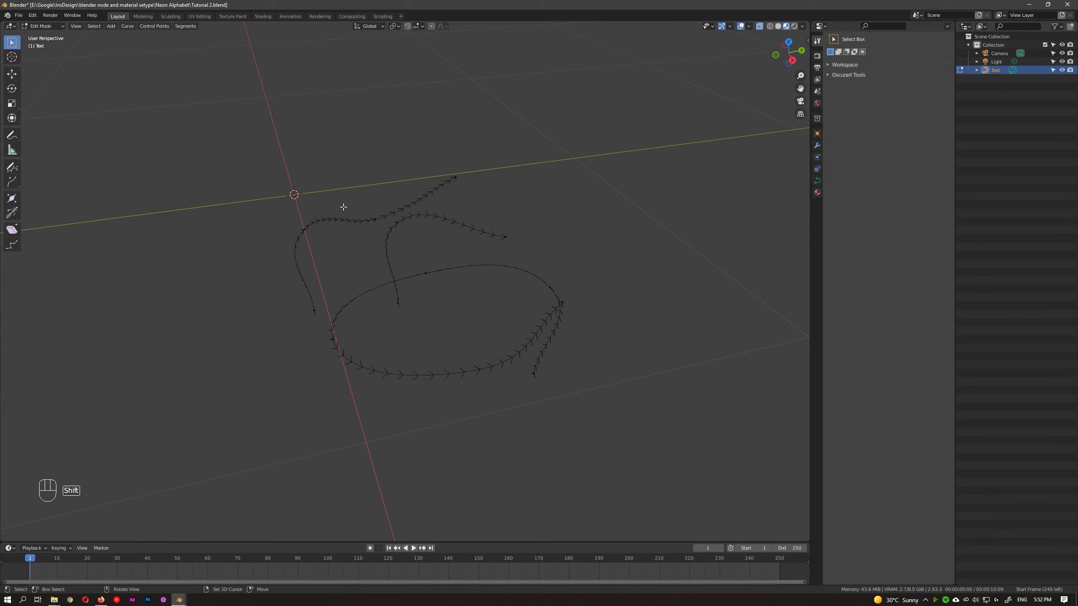
middle_click_drag(342, 207, 413, 175)
key("ctrl+z")
key("ctrl+z")
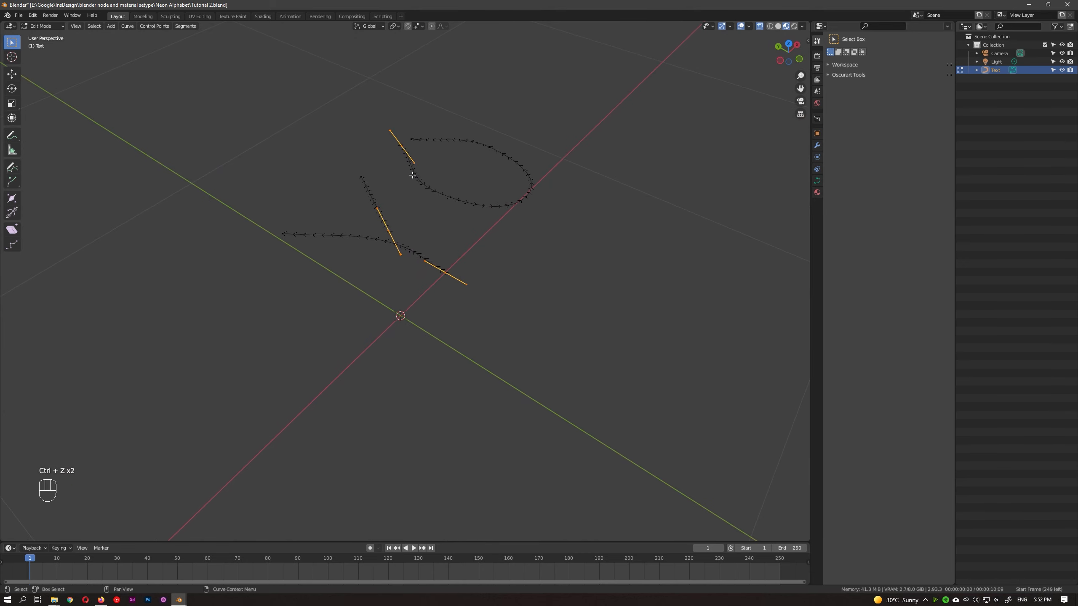
- Set the handle type of the strokes' end points to Aligned, leaving out the inner end of the Y's right arm
left_click(388, 231)
left_click(90, 27)
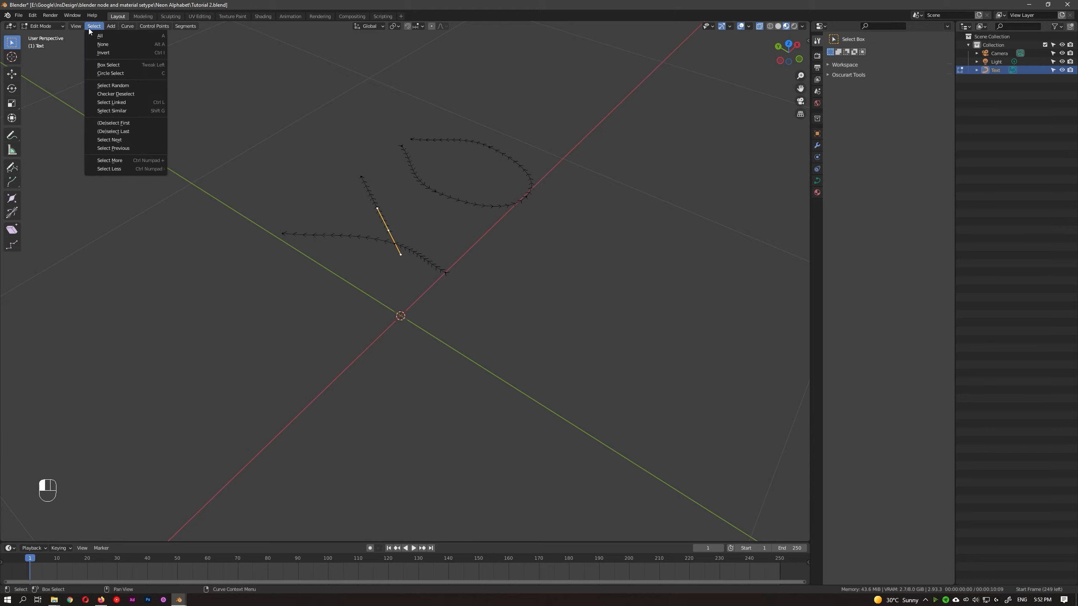
left_click(105, 123)
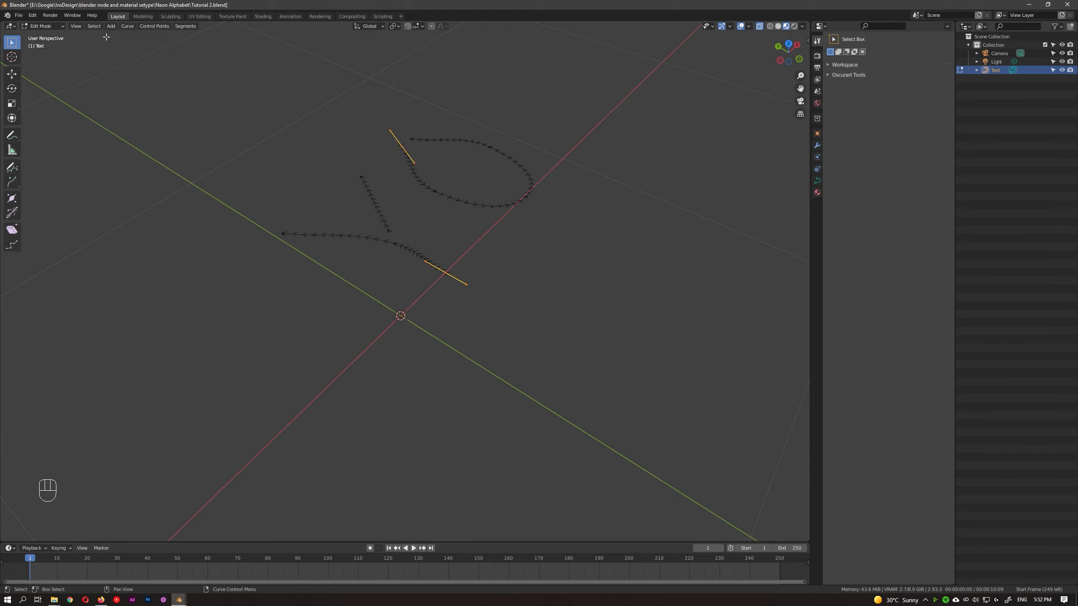
left_click(94, 26)
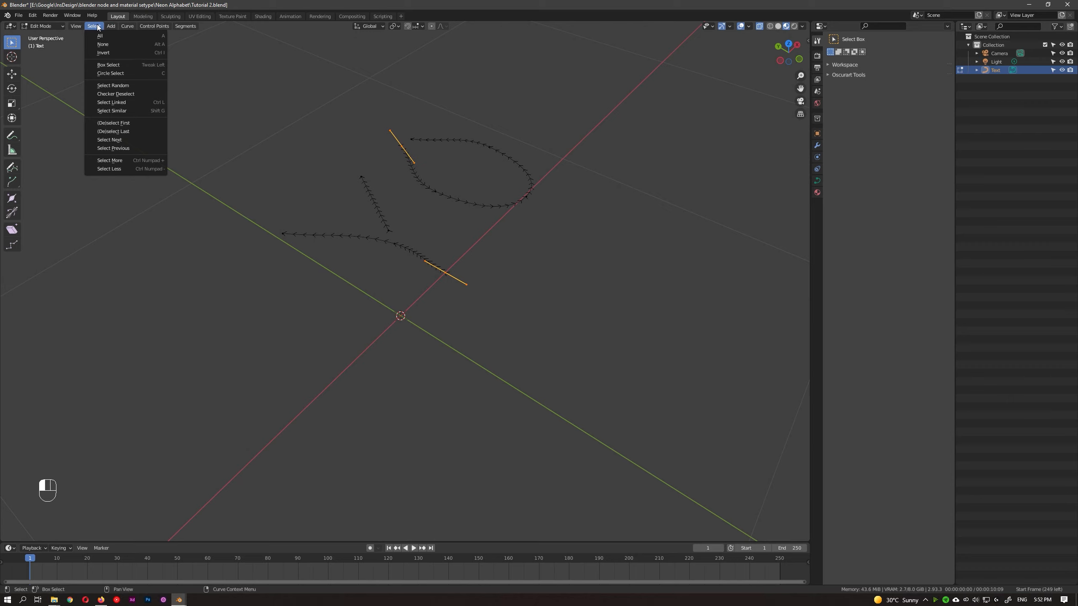
left_click(127, 132)
middle_click_drag(250, 161, 349, 171)
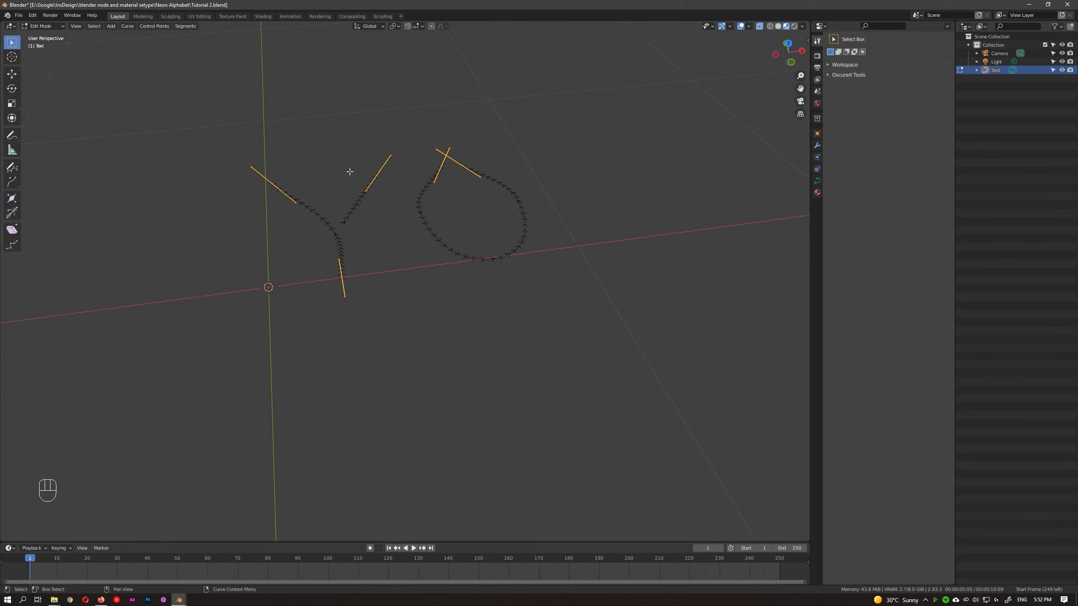
key("v")
left_click(330, 190)
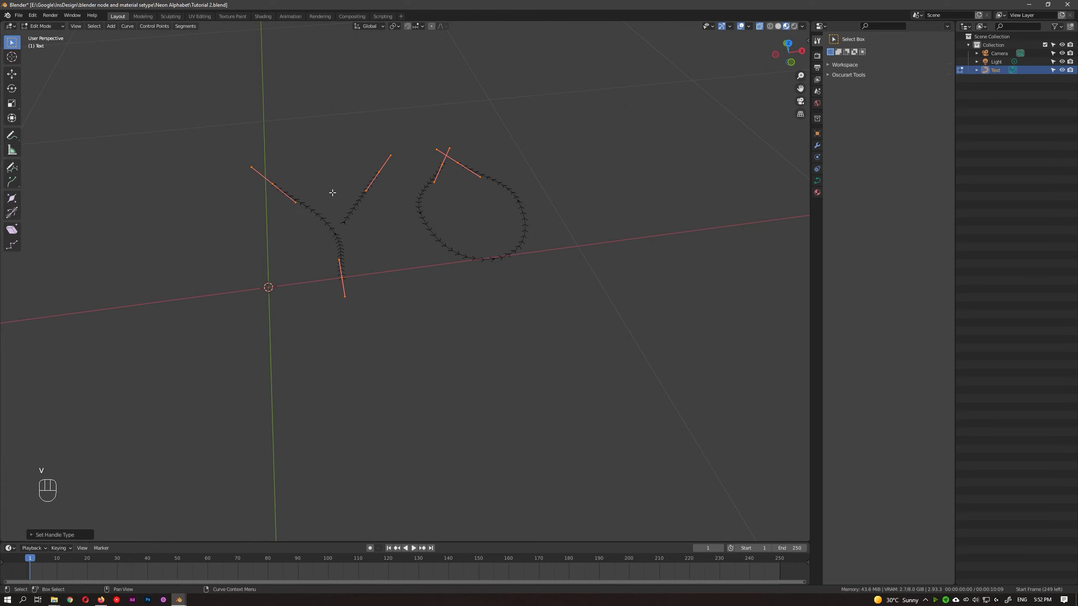
middle_click_drag(332, 192, 387, 210)
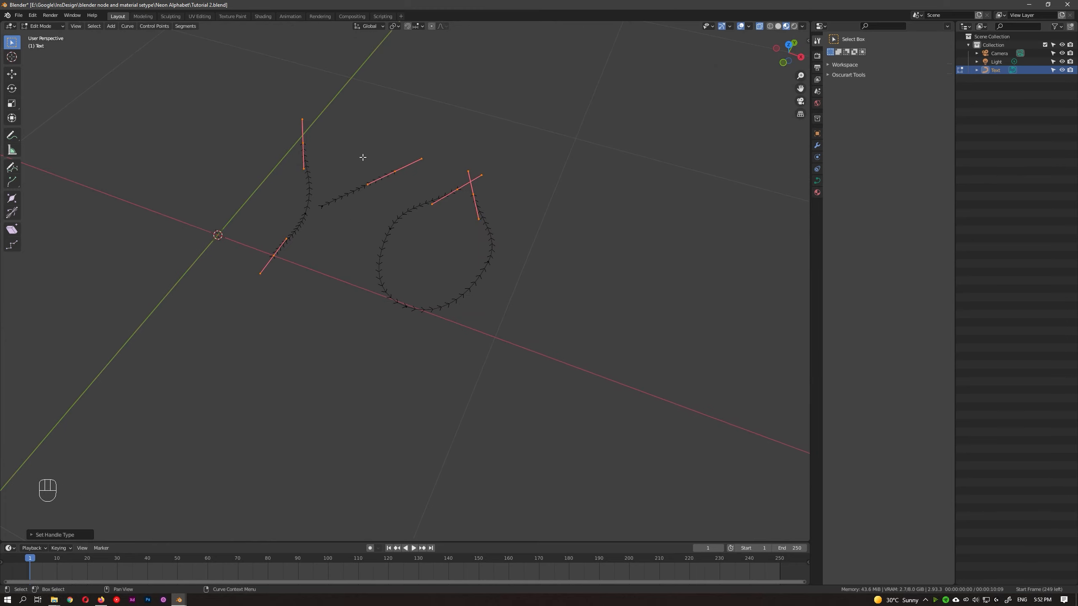
key("alt+a")
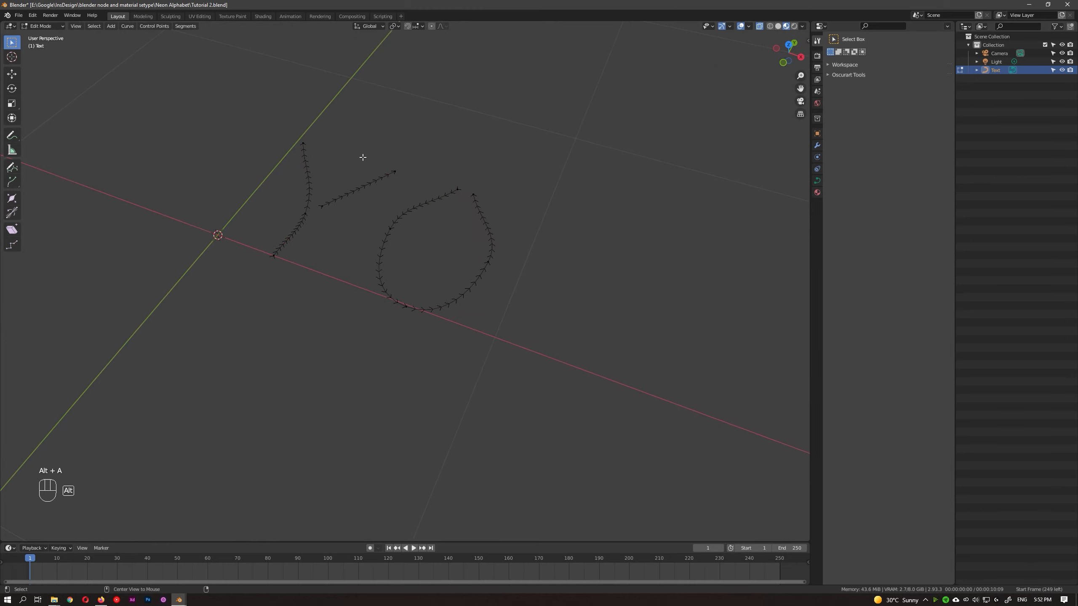
- Set the handles of each stroke's first point to Aligned and extrude these points down along Z
left_click(93, 24)
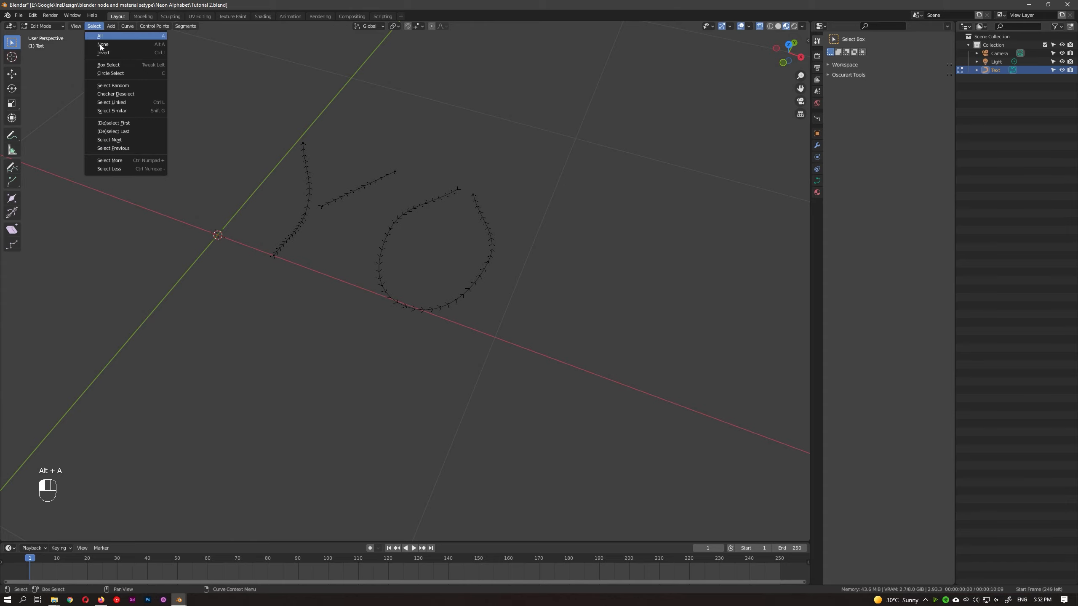
left_click(116, 121)
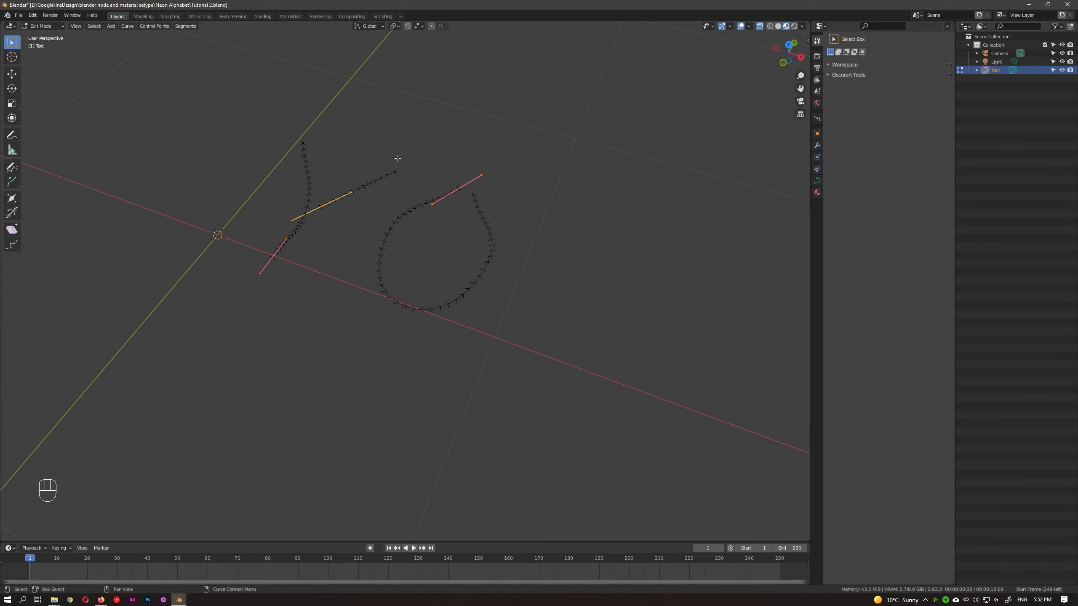
middle_click_drag(397, 158, 366, 163)
key("v")
left_click(387, 142)
key("alt+a")
- Select the last point of each stroke and extrude these points down along Z
left_click(94, 27)
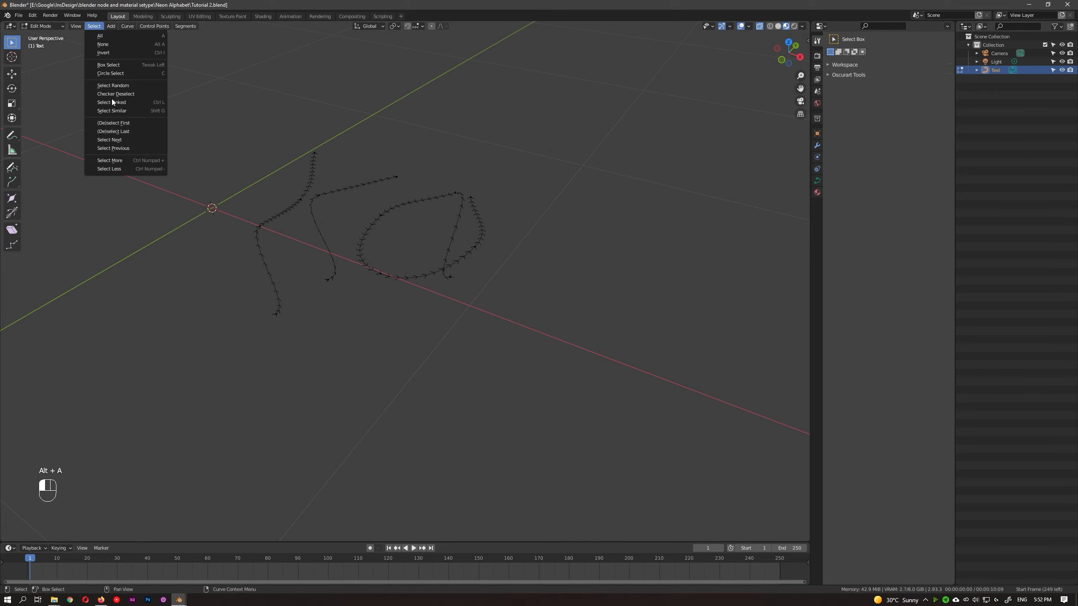
left_click(127, 130)
key("e")
key("z")
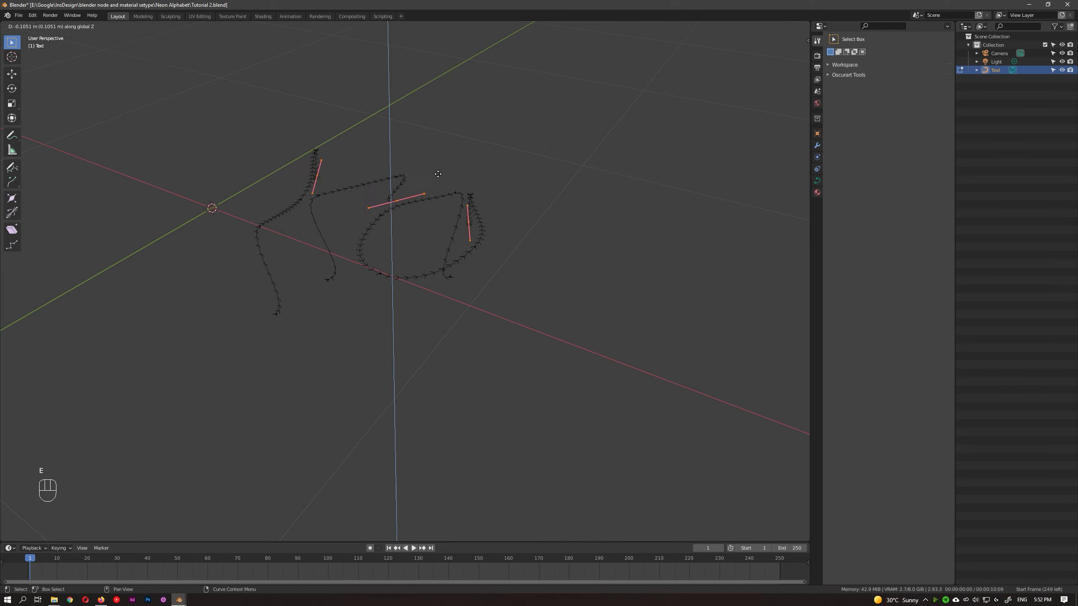
left_click(440, 222)
- Make a connecting segment between the lower ends of the extruded legs to join neighbouring strokes of the YO
middle_click_drag(407, 237, 445, 216, "shift")
left_click(396, 231)
middle_click_drag(361, 216, 493, 311)
left_click(492, 310)
left_click(432, 279, "shift")
key("f")
- Rotate the control points of the Y-to-O link in top view so their handles follow the link's direction
middle_click_drag(433, 279, 402, 297)
key("KP_7")
key("r")
left_click(310, 235)
key("KP_7")
key("r")
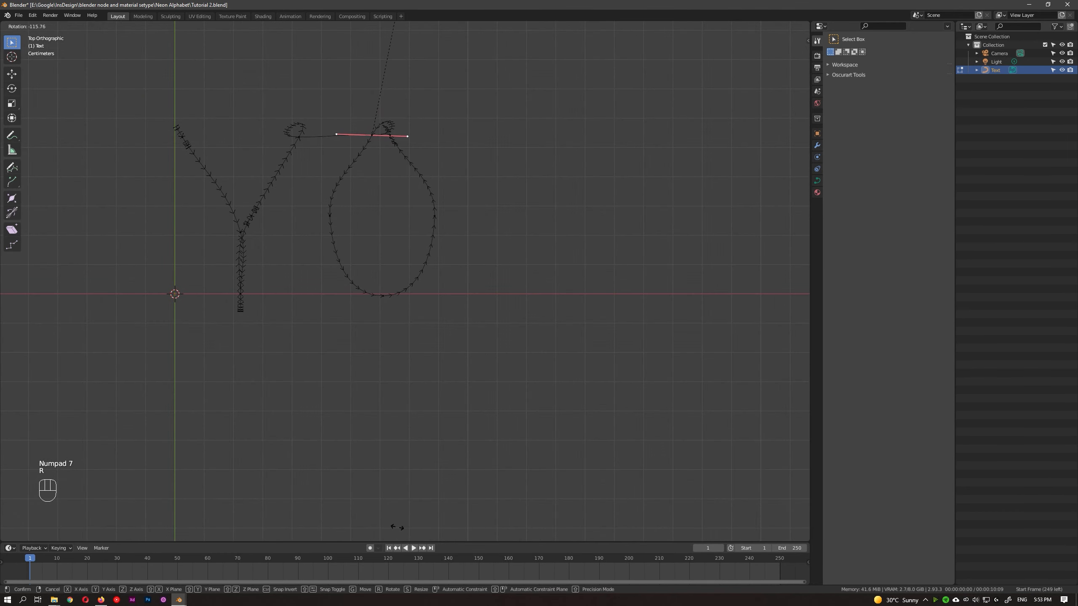
left_click(392, 525)
- Move the link's control points near the O's opening so the link runs level toward the Y's right arm
middle_click_drag(435, 101, 449, 173, "shift")
key("g")
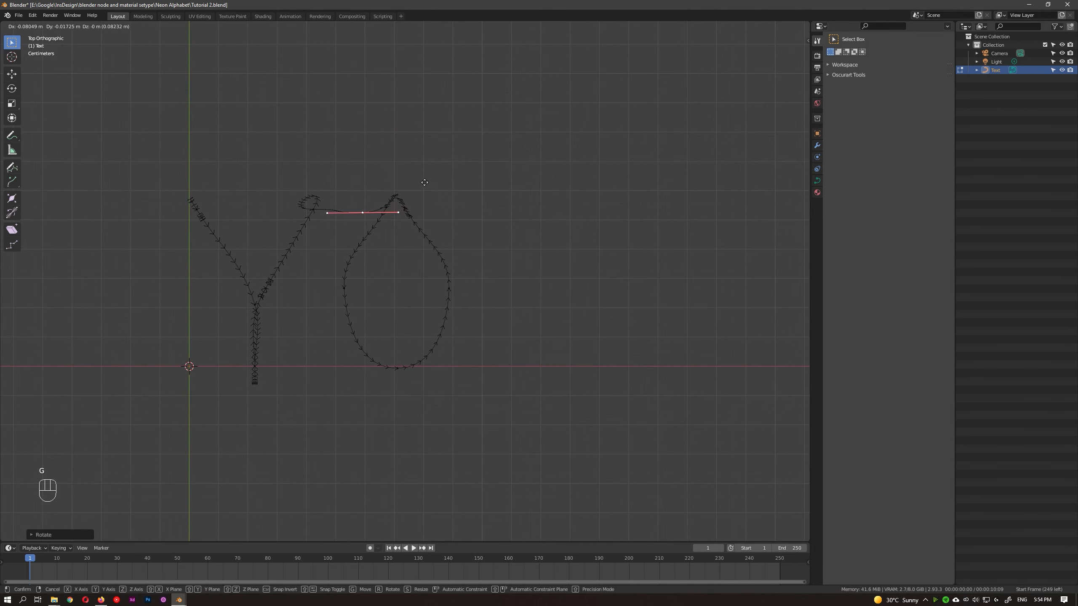
left_click(427, 177)
key("g")
left_click(407, 195)
- Scale the O's two top points, using the Individual Origins pivot to resize each point's handles
middle_click_drag(383, 203, 425, 141)
left_click(420, 155)
left_click(356, 147, "shift")
key("s")
left_click(467, 166)
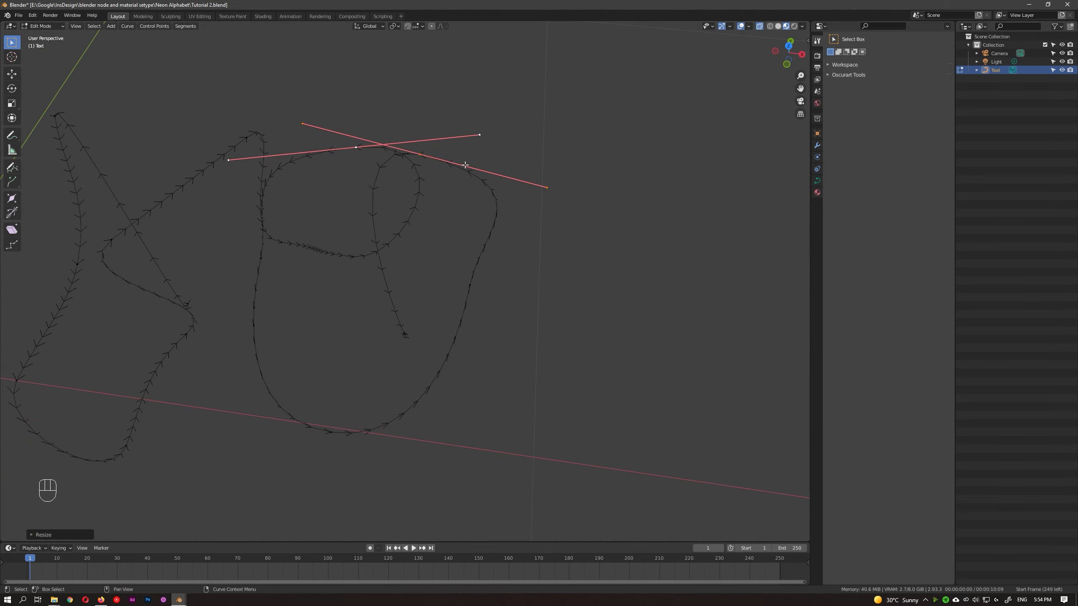
left_click(395, 27)
left_click(424, 55)
key("s")
left_click(507, 153)
middle_click_drag(501, 165, 479, 257)
middle_click_drag(479, 258, 505, 223)
- Set the pivot to Median Point and scale the O's two top points to adjust the gap between them
left_click(394, 26)
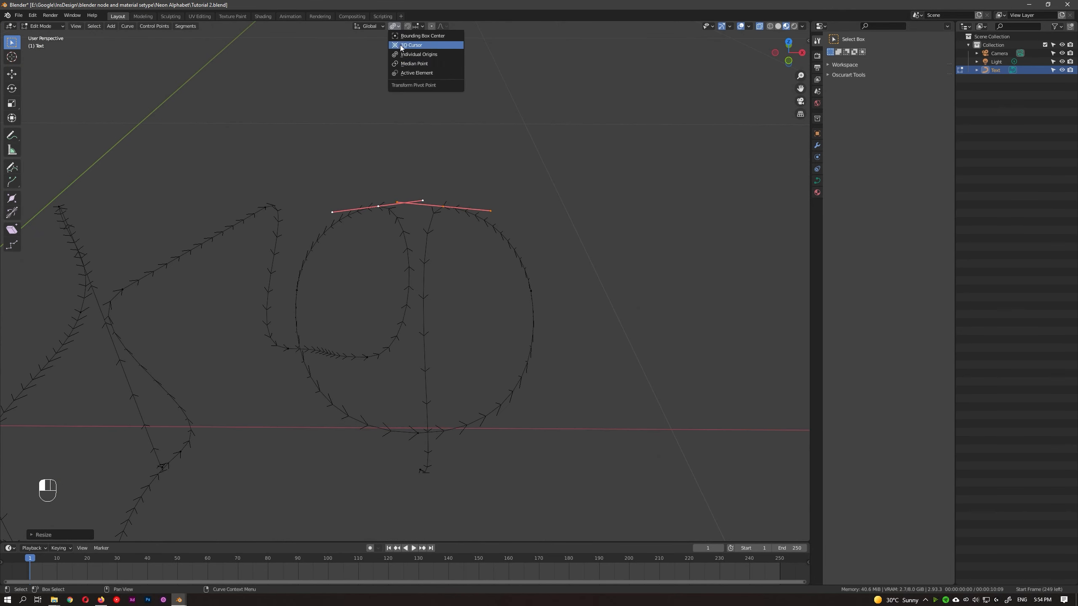
left_click(406, 64)
key("s")
left_click(605, 158)
- Scale the O's two side points outward about the Median Point in top view to widen the letter
key("KP_7")
key("s")
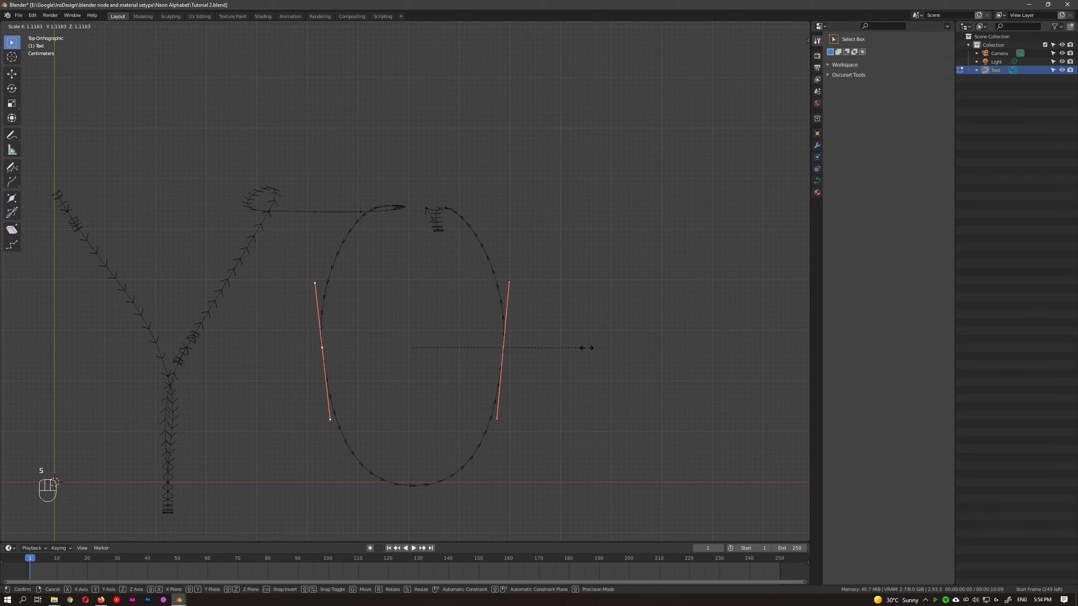
right_click(589, 348)
left_click(396, 26)
left_click(409, 64)
key("s")
left_click(619, 230)
- Move and rotate the control point of the Y's lower link in top view so it lines up with the stem
middle_click_drag(304, 304, 501, 168)
key("KP_1")
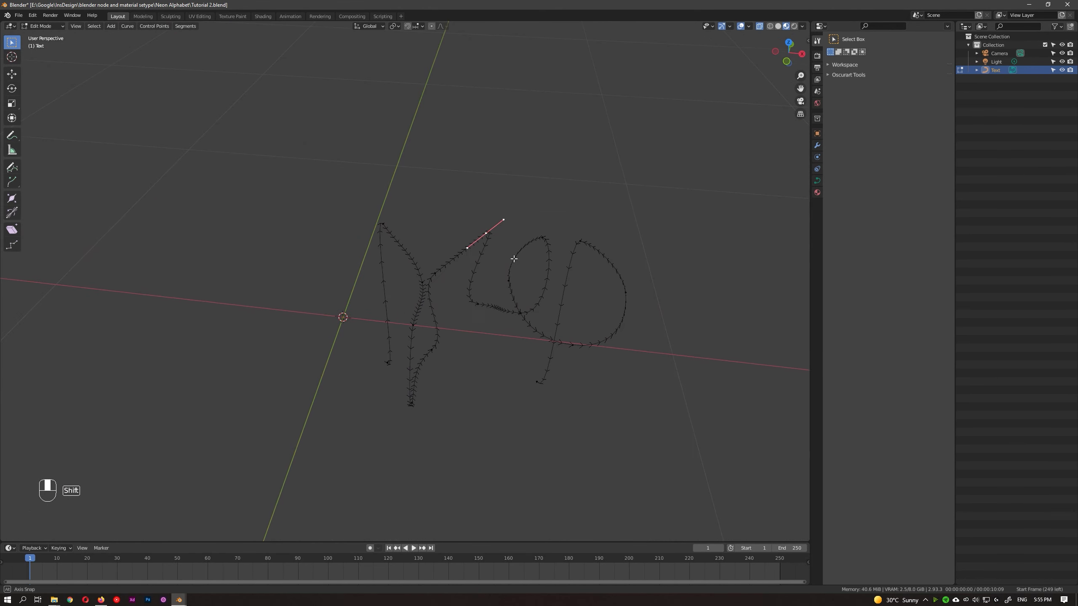
middle_click_drag(503, 266, 431, 349)
key("KP_7")
key("g")
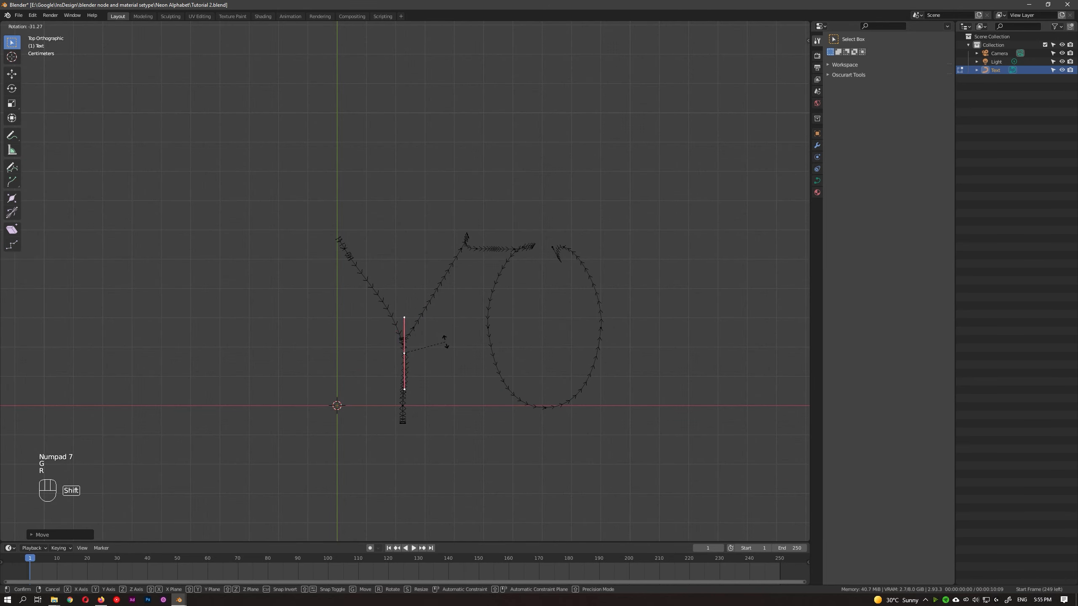
left_click(441, 366)
- Move the link's control point near the Y's junction in top view so it meets the stem
middle_click_drag(441, 366, 418, 339)
left_click(436, 329)
key("KP_7")
key("g")
left_click(489, 338)
middle_click_drag(488, 338, 331, 212)
key("KP_7")
left_click_drag(301, 196, 499, 279)
key("g")
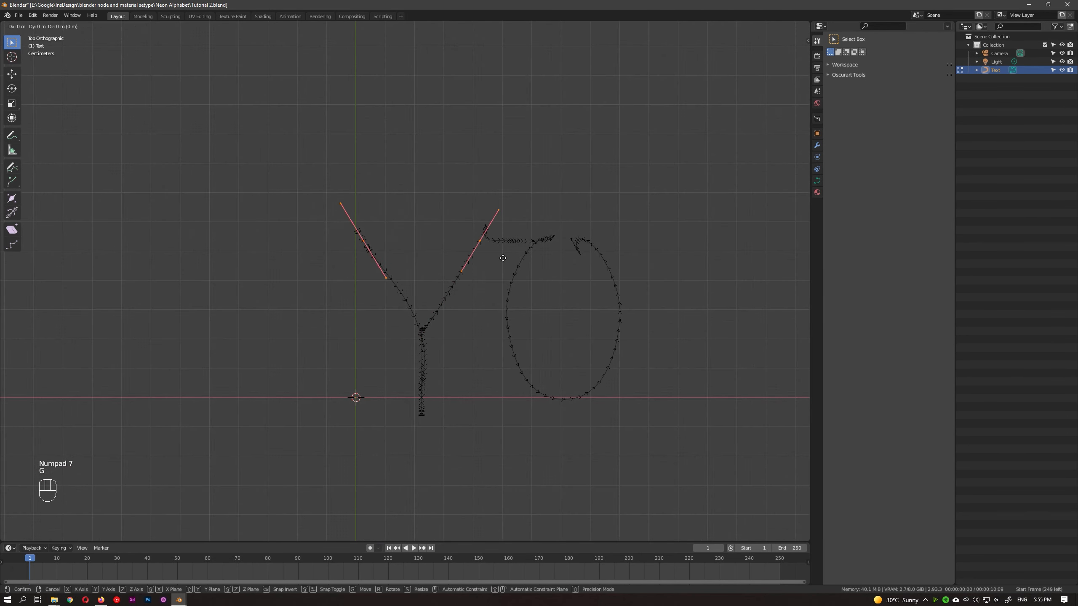
right_click(500, 268)
- Select the point at the Y's right-arm tip, set the transform orientation to Normal and activate the Move tool
left_click(480, 241)
middle_click_drag(449, 300, 358, 273)
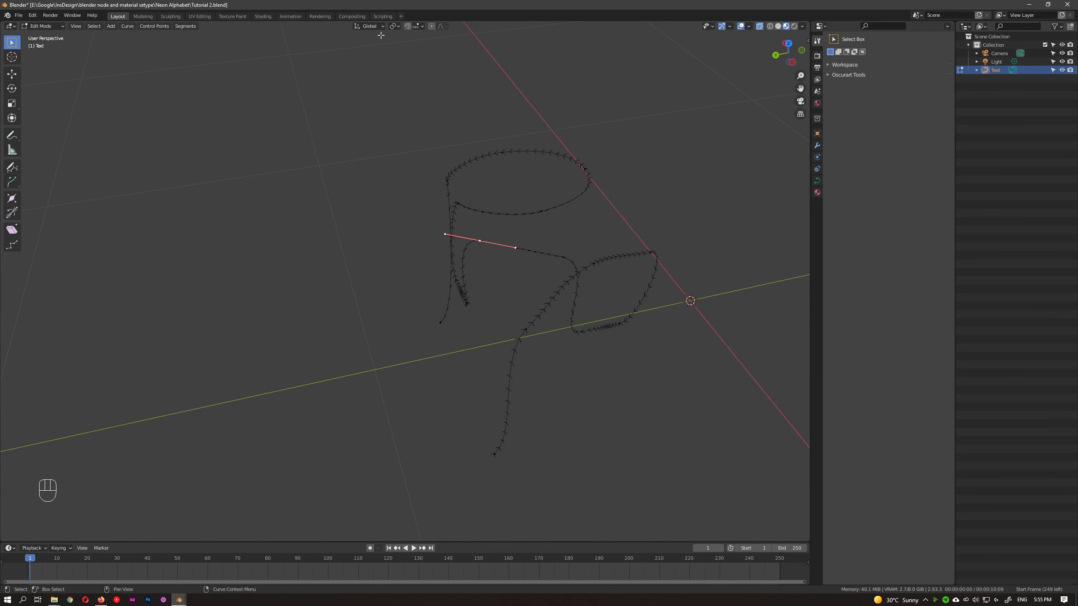
left_click(369, 26)
left_click(370, 65)
left_click(11, 73)
- Scale the handles of the control point on the Y's stem link and return to top view
key("s")
left_click(481, 221)
key("KP_7")
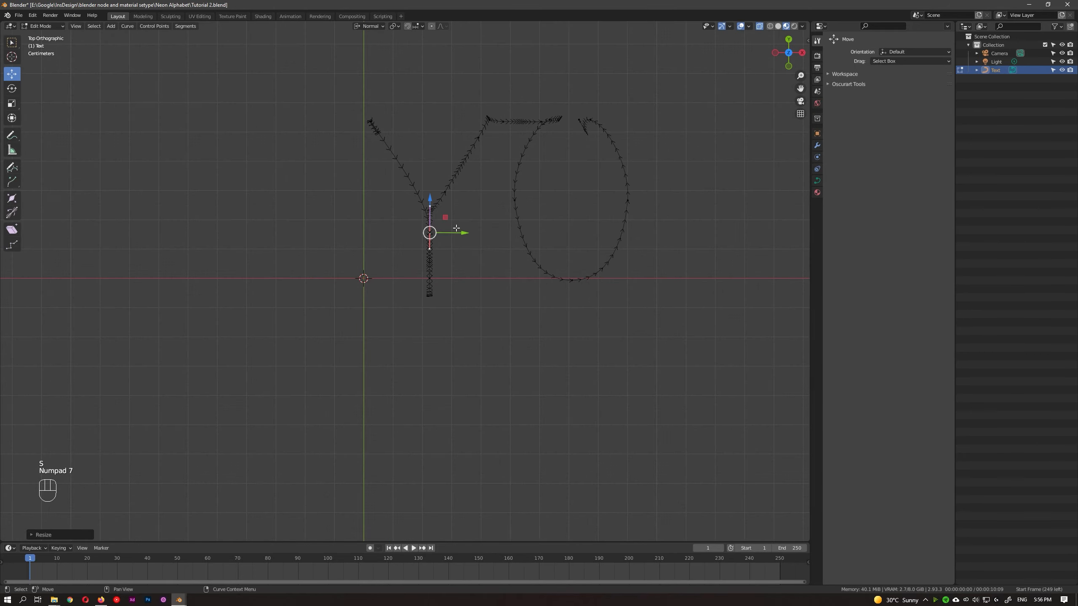
- Change the handle type of the selected point on the Y's stem link, leave curve editing and save the file
middle_click_drag(456, 229, 410, 282)
key("v")
left_click(436, 341)
key("KP_7")
key("Tab")
left_click(408, 319)
key("ctrl+s")
key("KP_7")
scroll(497, 340, "down", 1)
- Delete the top and bottom faces of the cube's mesh so it becomes an open four-sided segment
key("Tab")
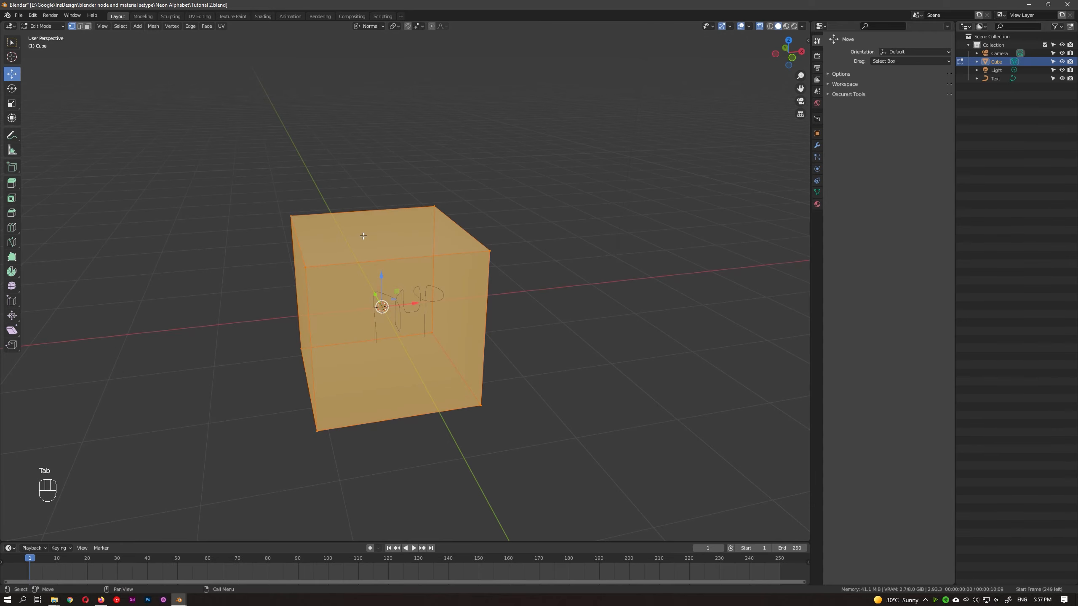
key("3")
left_click(391, 240)
middle_click_drag(390, 240, 389, 168, "shift")
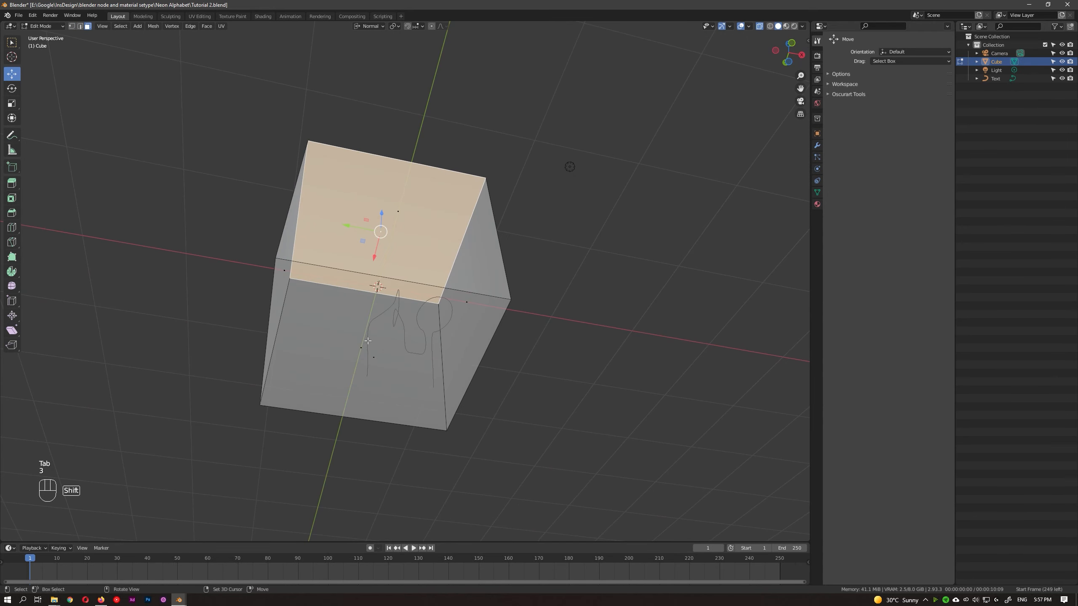
left_click(380, 340, "shift")
key("alt+z")
middle_click_drag(398, 233, 445, 313)
key("x")
left_click(424, 340)
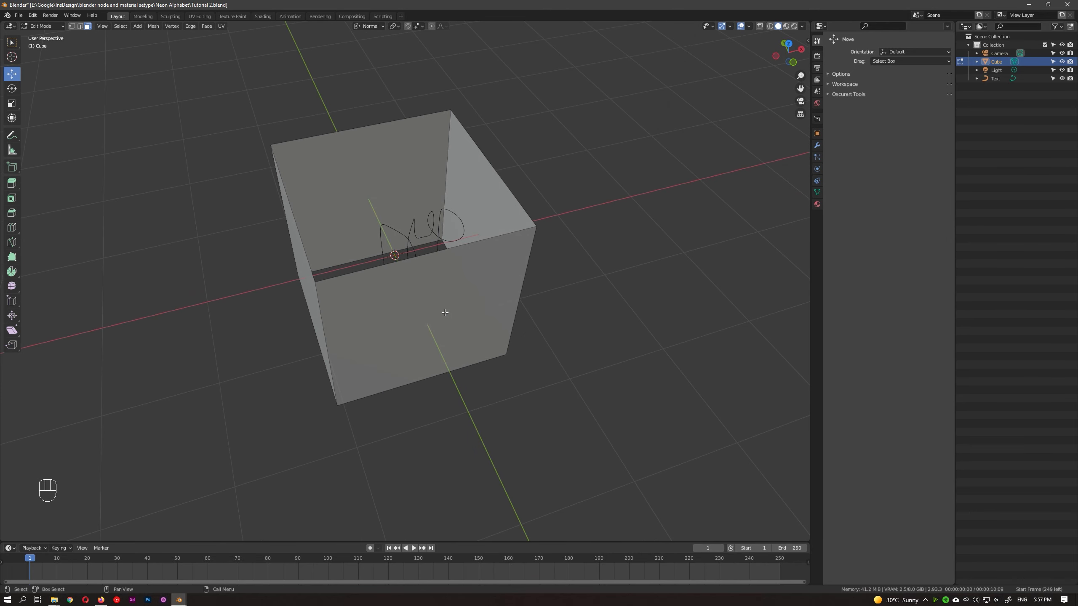
- Scale the whole open cube mesh down to a small segment near the curve's start and return to Object Mode
key("a")
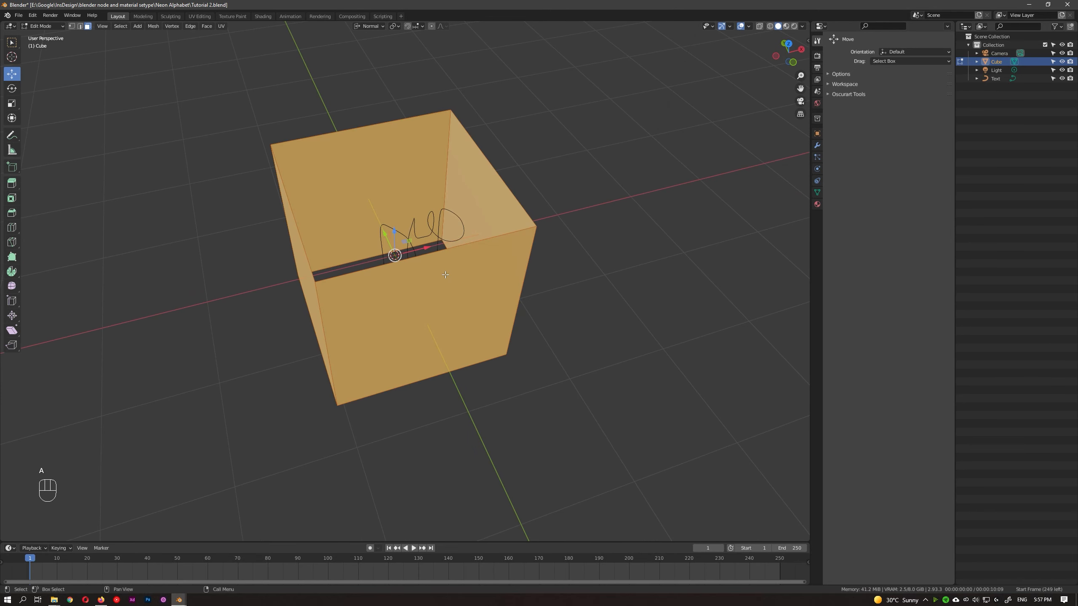
key("s")
left_click(431, 249)
key("Tab")
scroll(424, 254, "up", 7)
middle_click_drag(475, 289, 461, 296)
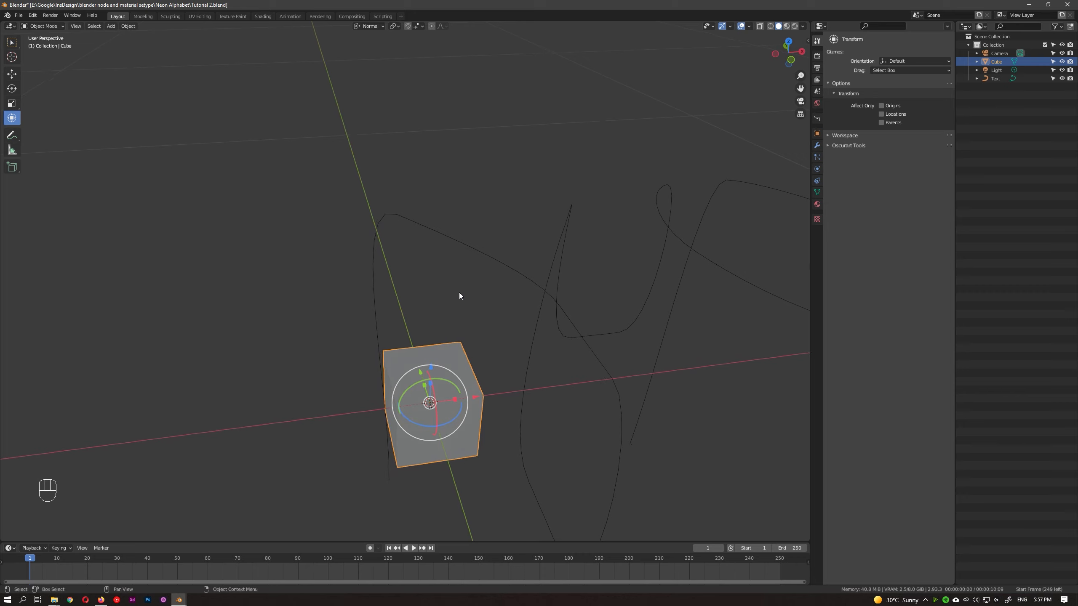
middle_click_drag(549, 277, 480, 344)
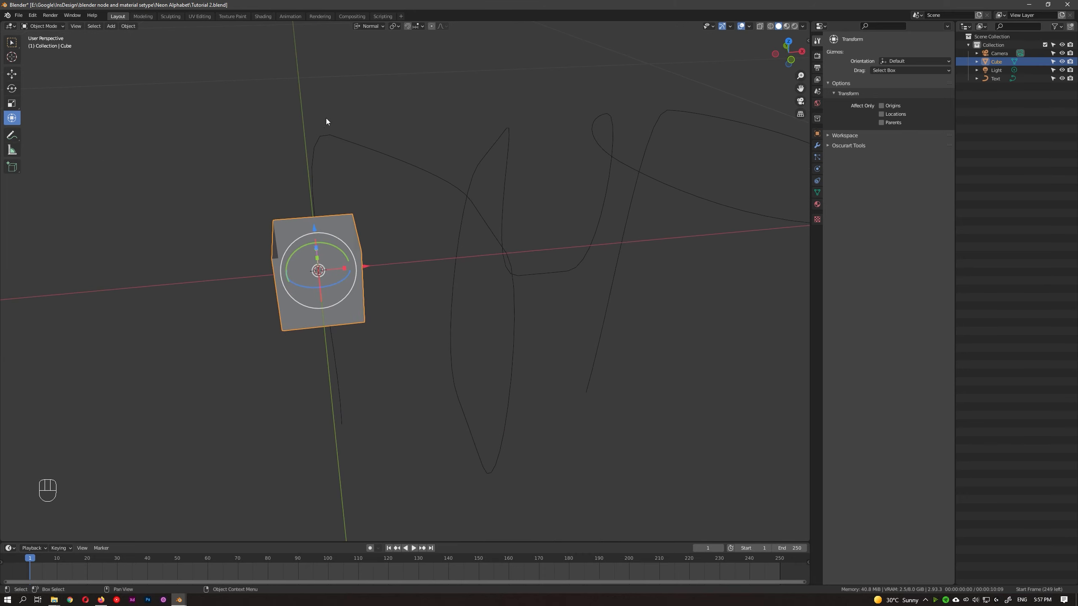
- Add an Array modifier to the cube with a relative offset of X 0, Y 0 and Z 1
left_click(818, 146)
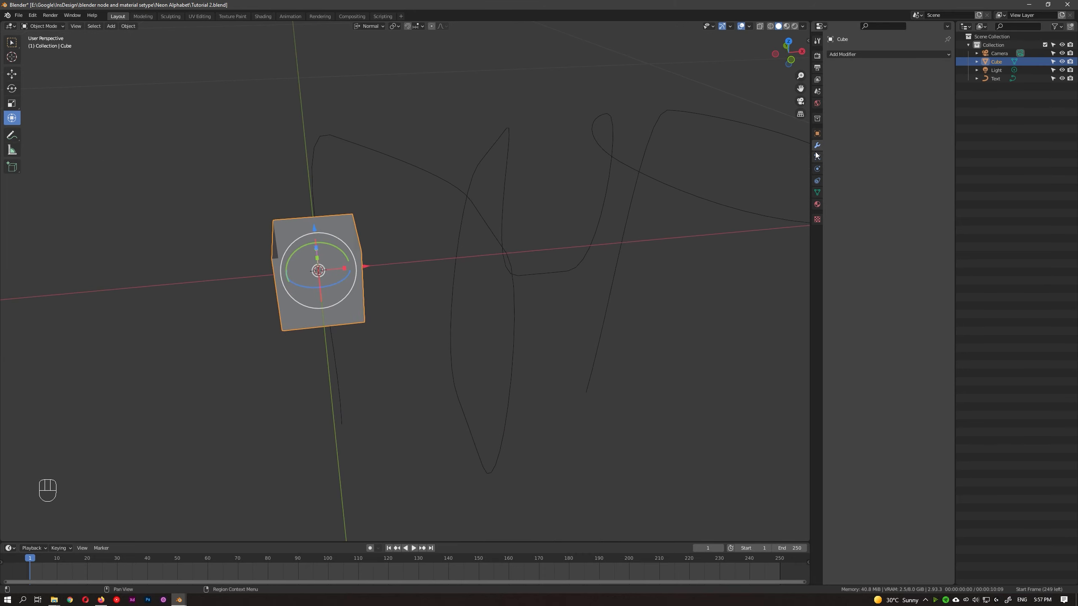
left_click(861, 54)
left_click(918, 76)
scroll(394, 318, "down", 4)
double_click(908, 117)
type("0")
double_click(907, 134)
type("1")
key("Return")
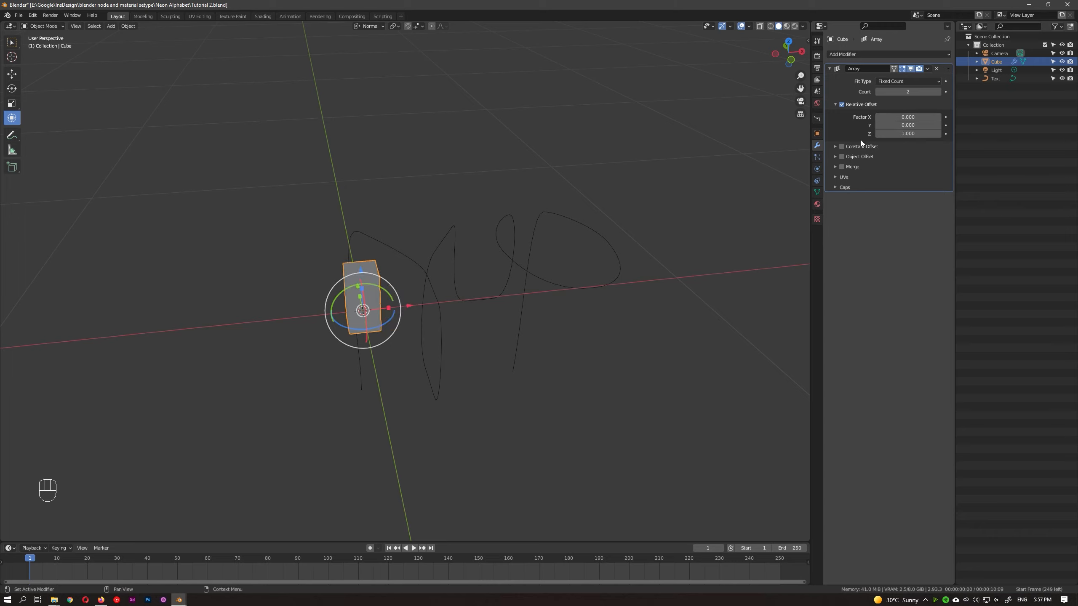
- Enable Merge in the Array modifier and set its fit type to Fit Curve, using the Text curve
left_click(841, 167)
left_click(835, 166)
left_click(835, 167)
left_click(907, 82)
left_click(899, 108)
left_click(936, 92)
left_click(502, 220)
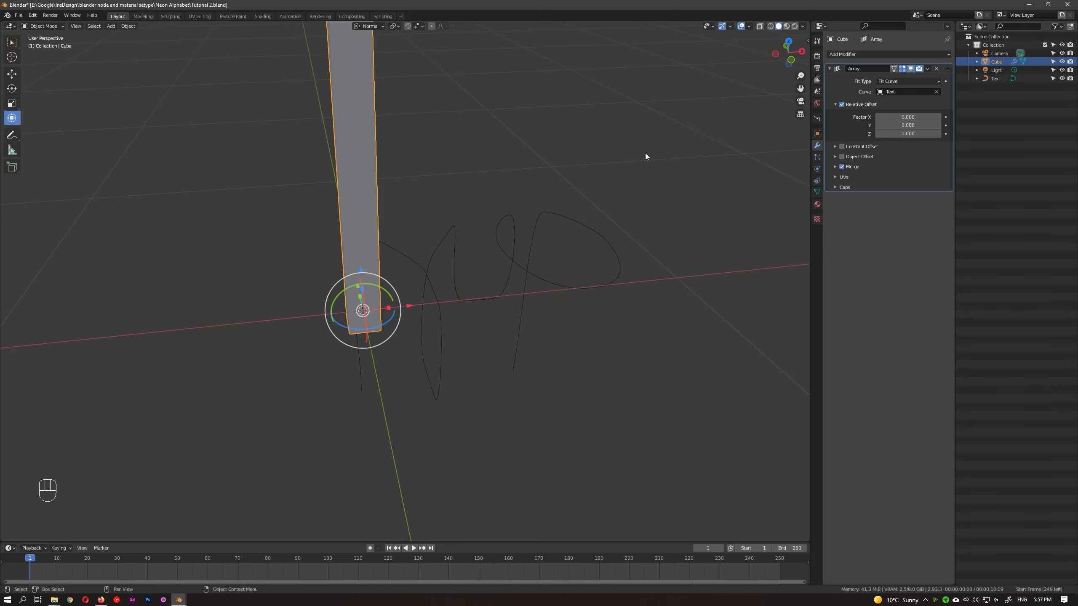
- Add a Curve modifier that deforms the arrayed cube along the Text curve on the Z axis
left_click(851, 56)
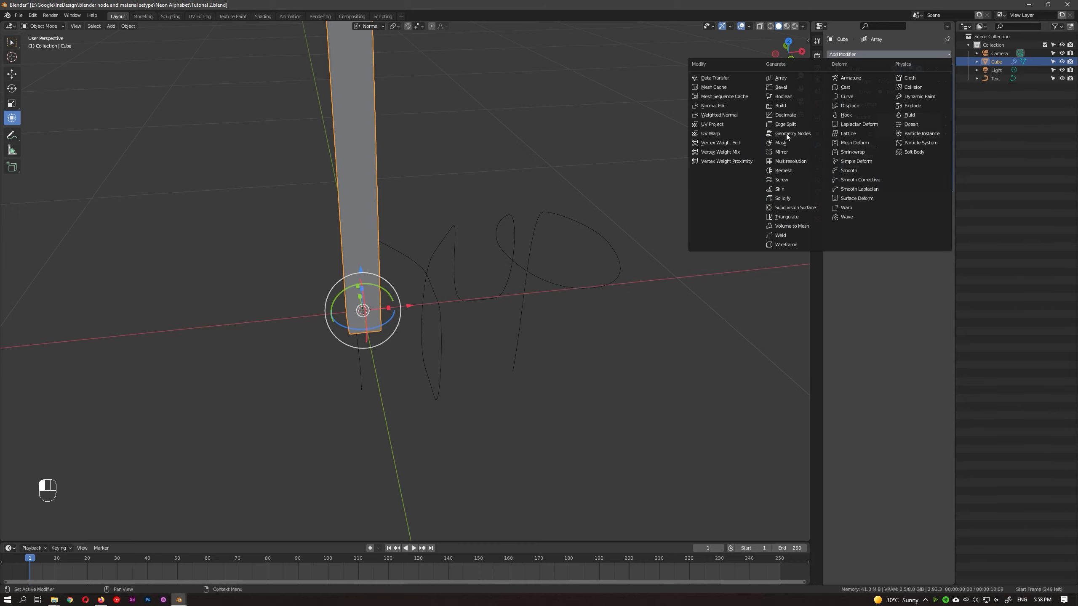
left_click(850, 98)
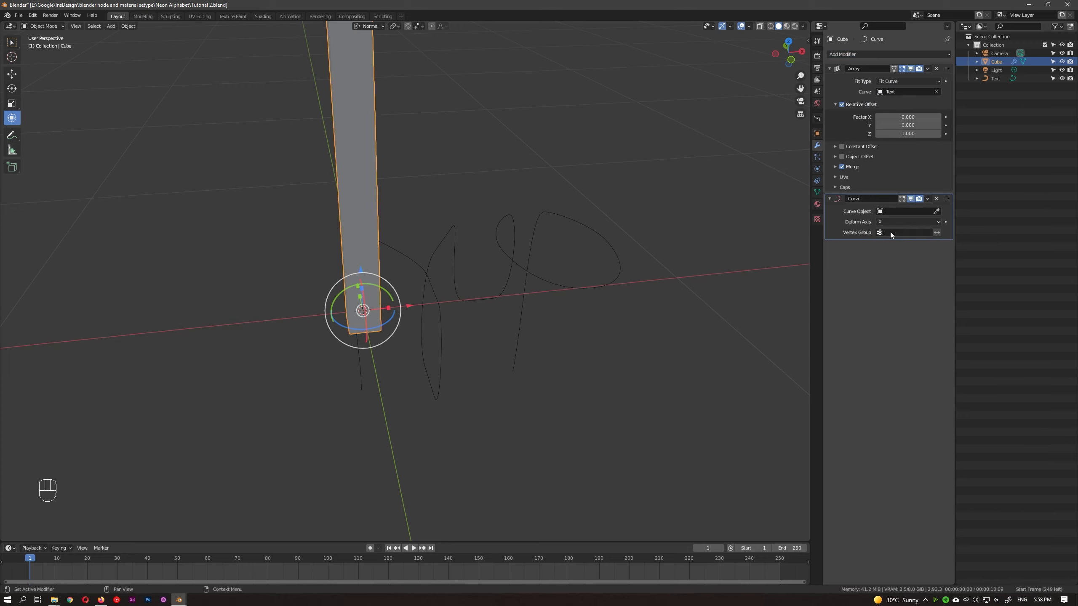
left_click(936, 211)
left_click(551, 229)
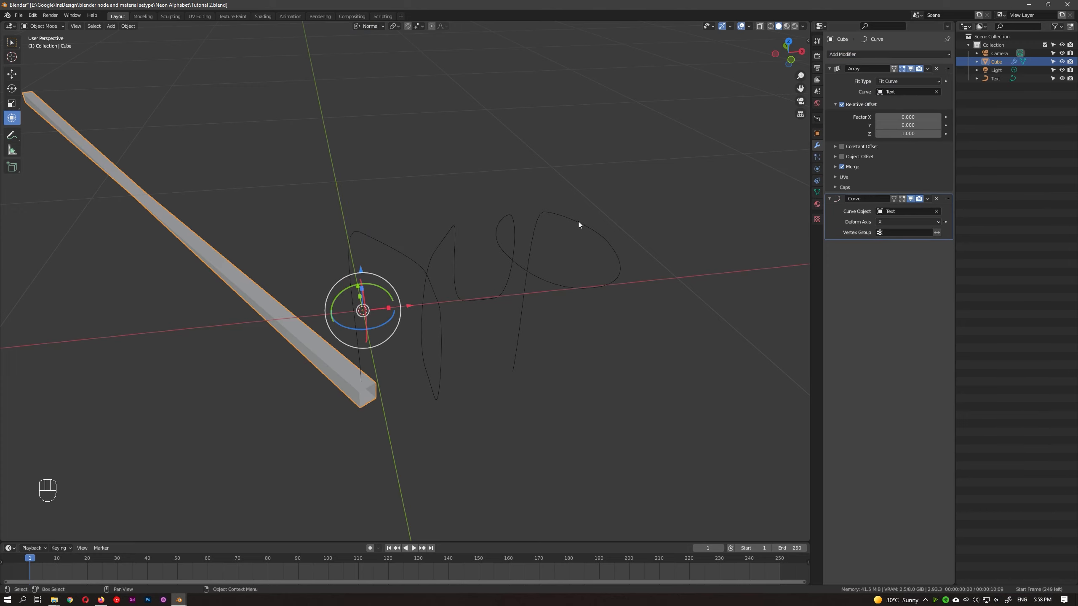
left_click(900, 221)
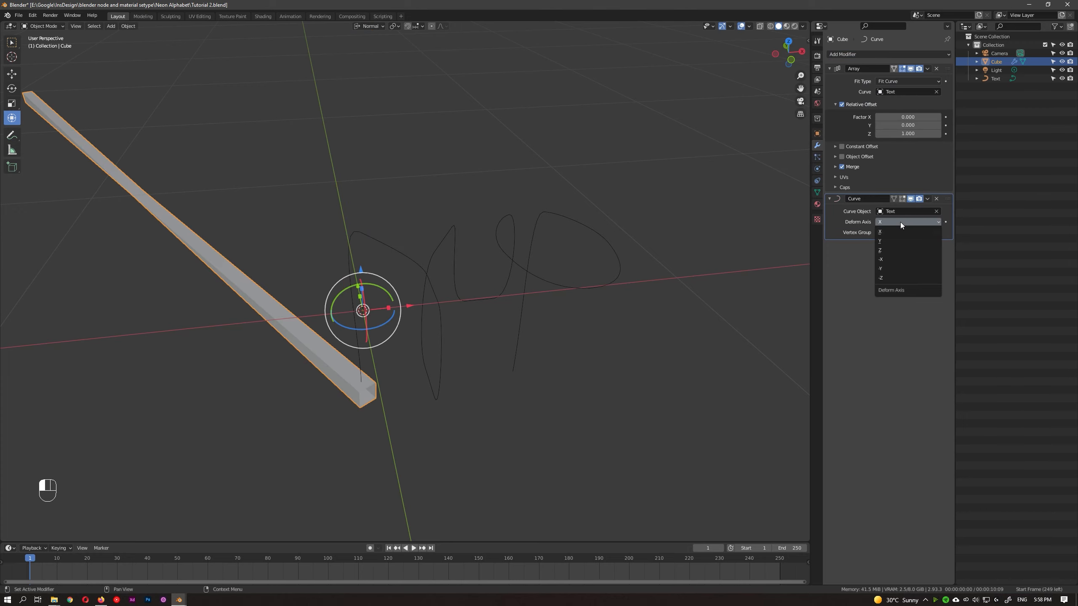
left_click(896, 251)
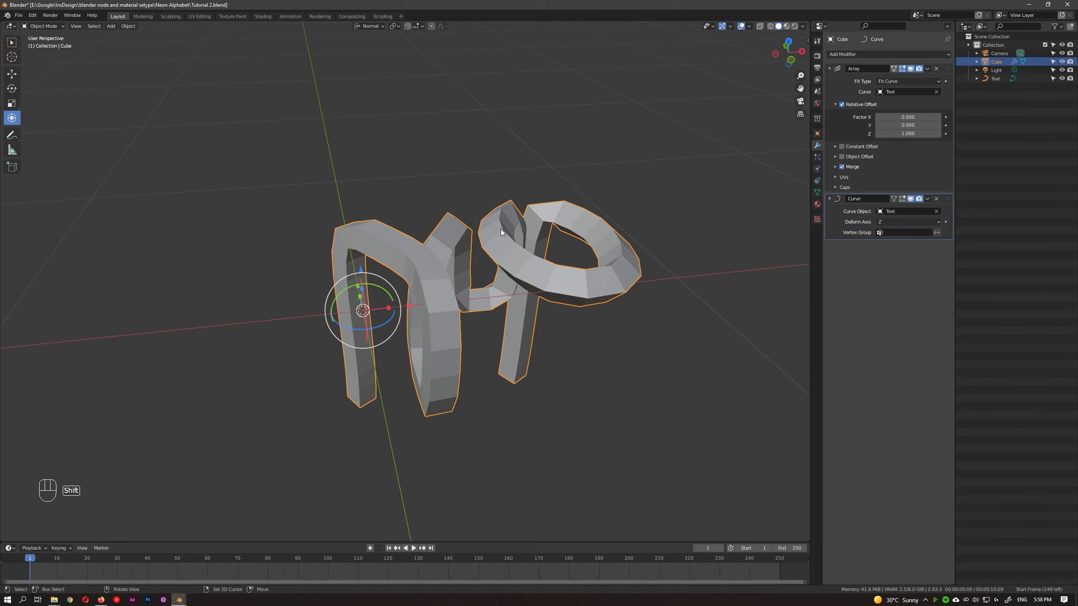
- Scale the cube's mesh along Z to about half its height in Edit Mode for a smoother bend, then return to Object Mode
middle_click_drag(500, 230, 412, 285)
key("Tab")
left_click(902, 199)
scroll(424, 293, "up", 2)
key("s")
key("z")
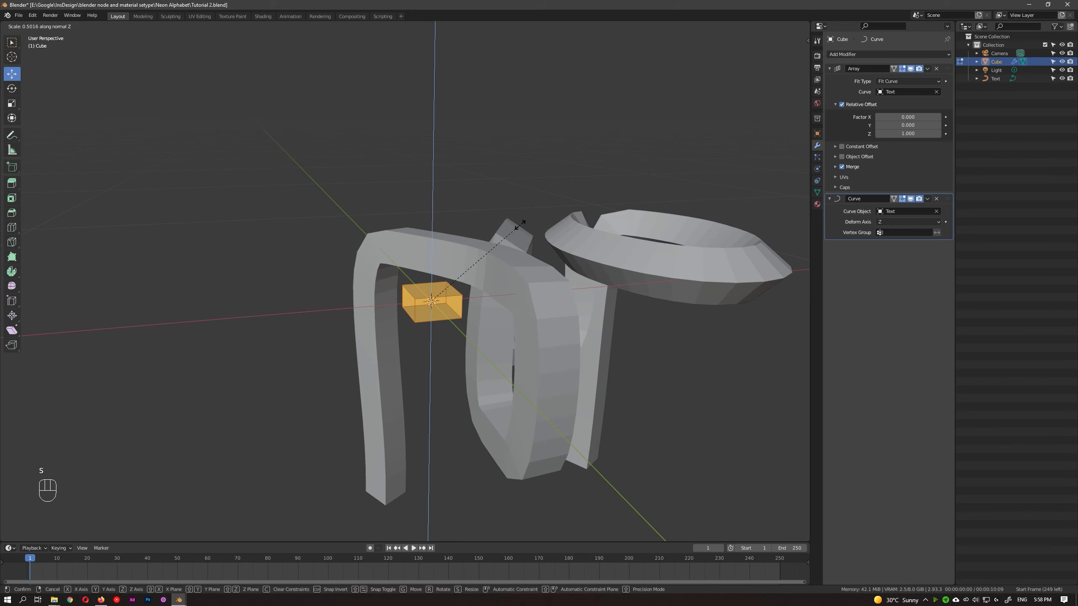
left_click(542, 262)
middle_click_drag(541, 267, 545, 300, "alt")
middle_click_drag(546, 299, 528, 345)
key("Tab")
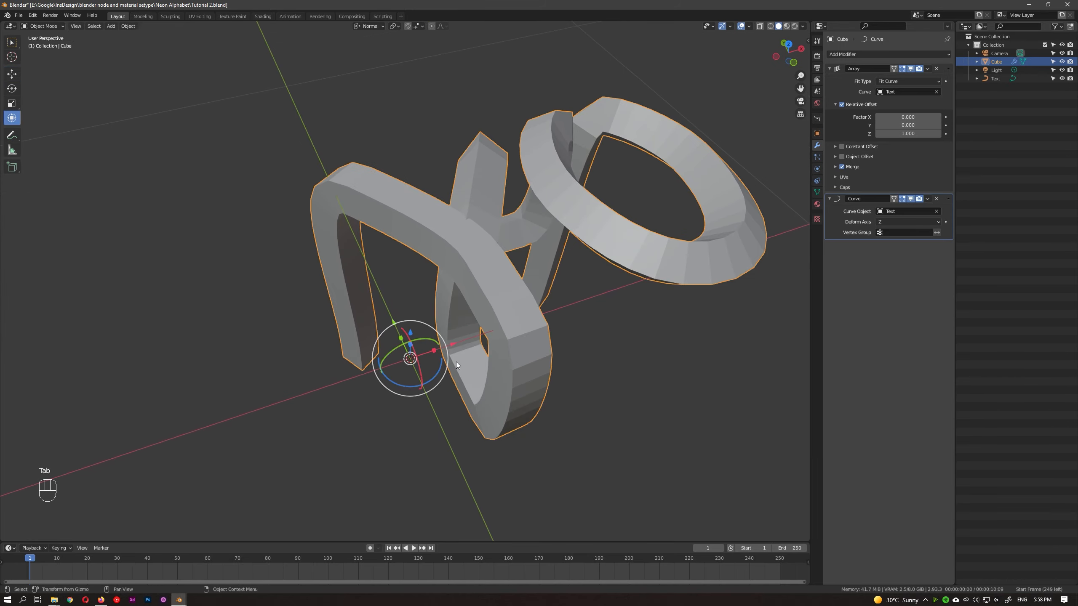
middle_click_drag(457, 362, 493, 319)
- Add a Copy Location constraint to the cube with the Text curve as its target
left_click(995, 79)
left_click(999, 62)
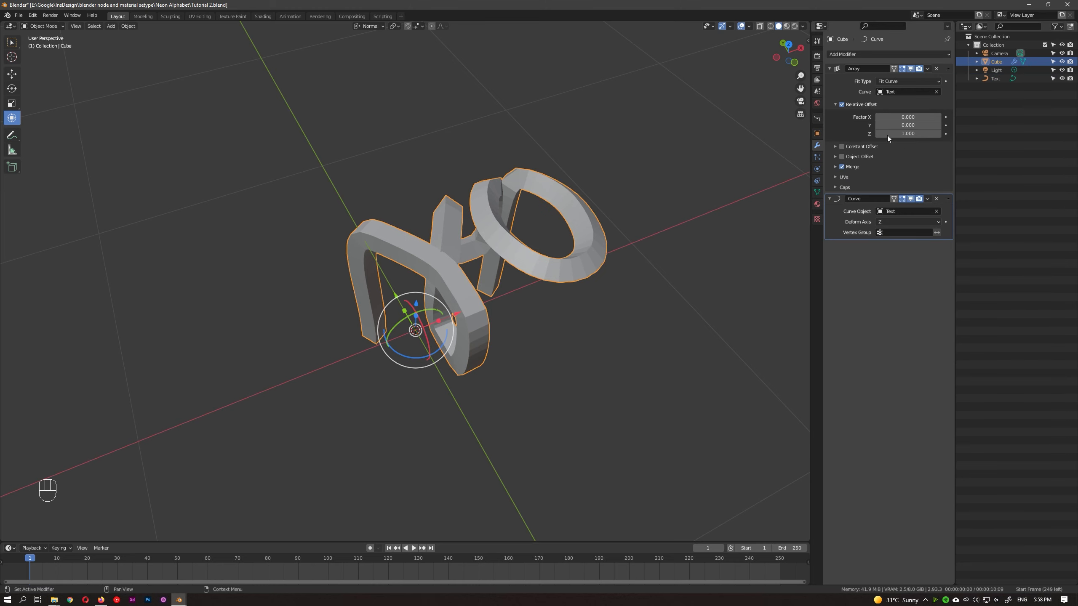
left_click(817, 182)
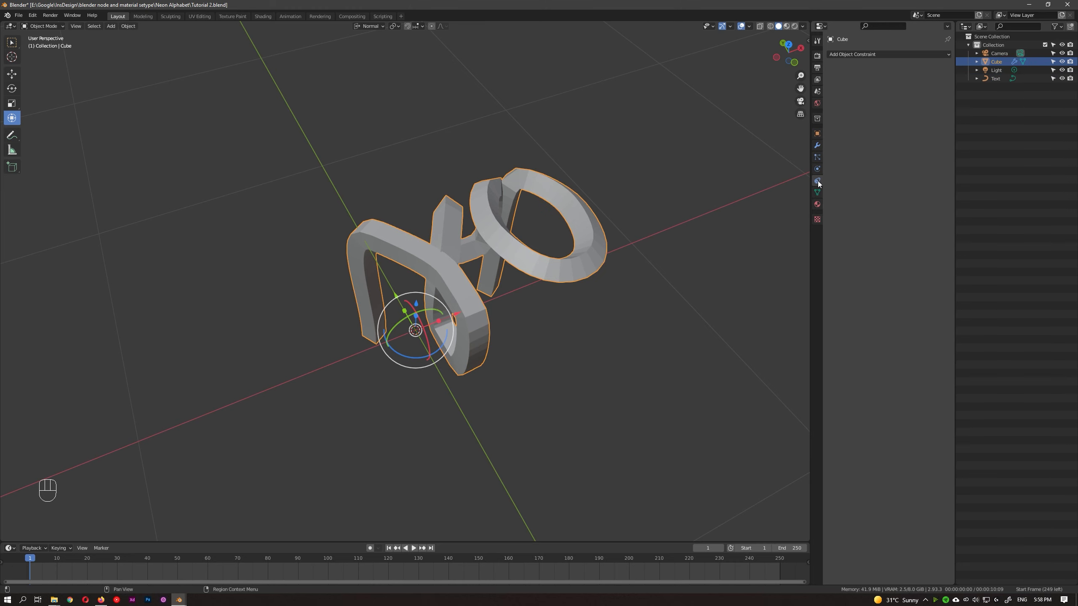
left_click(877, 54)
left_click(805, 80)
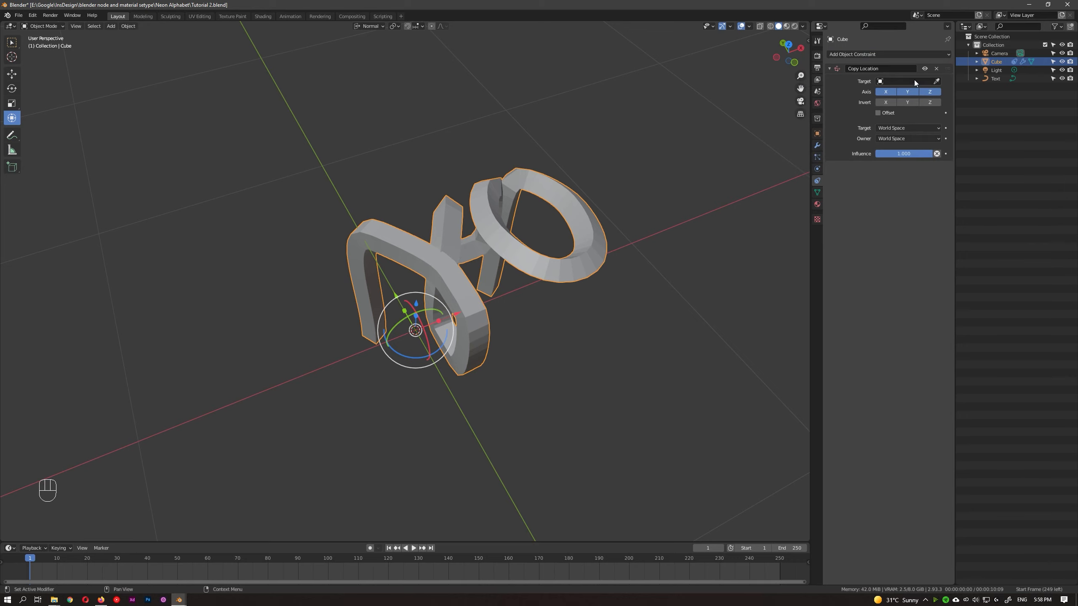
left_click(936, 81)
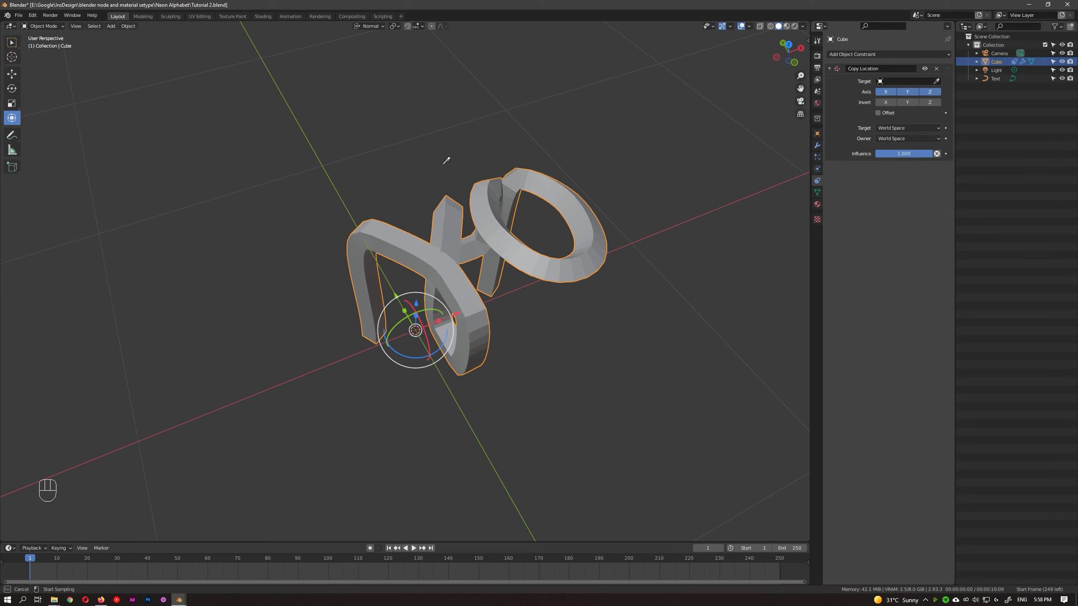
left_click(996, 81)
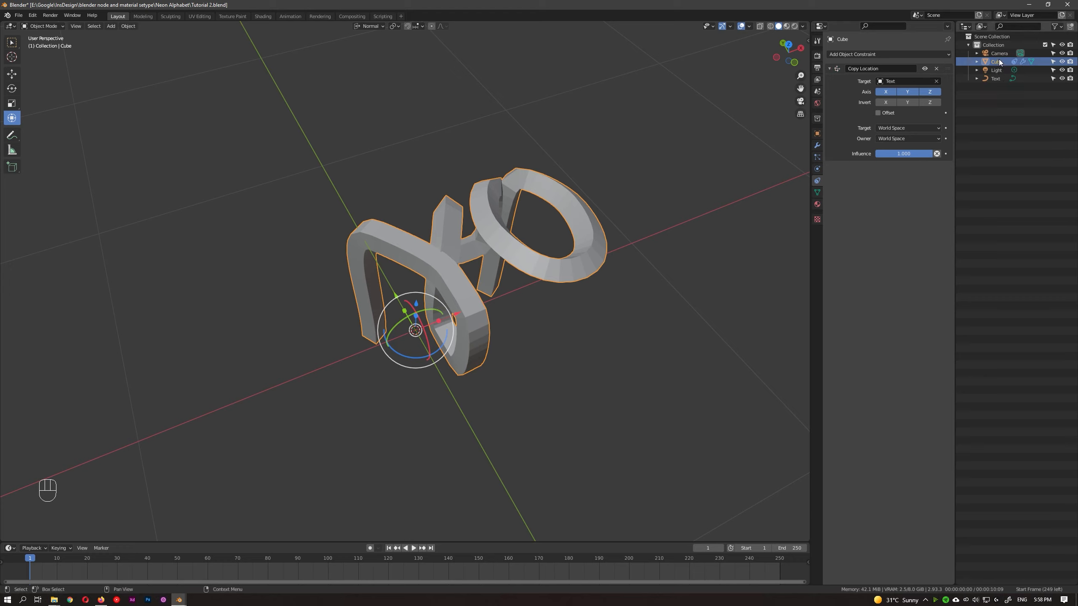
- Try moving the cube and the Text curve in turn to test the Copy Location constraint, cancelling the curve's move
key("g")
left_click(412, 288)
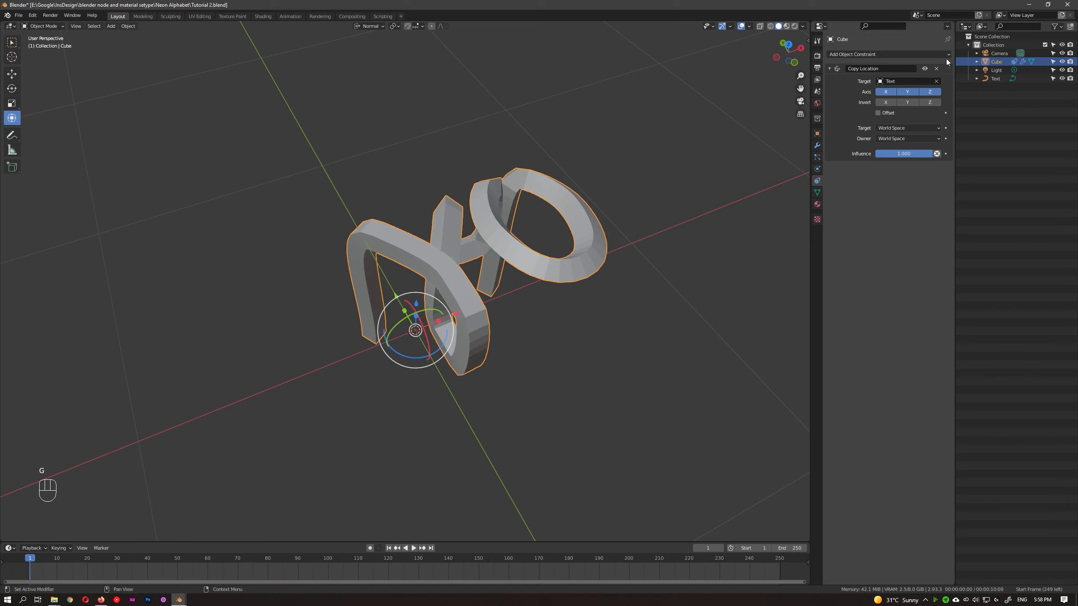
left_click(995, 79)
key("g")
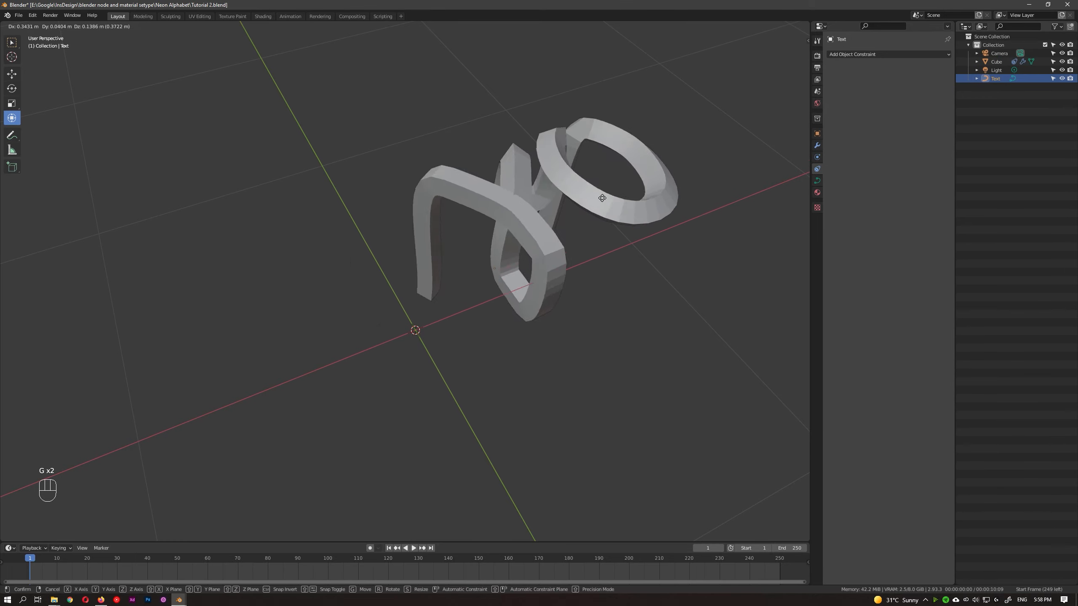
right_click(513, 239)
- Set the Text curve's origin to its geometry and clear its location in top view
mouse_move(465, 299)
middle_mouse_down()
mouse_move(428, 310)
mouse_move(480, 299)
mouse_move(478, 258)
mouse_move(484, 292)
mouse_move(475, 275)
mouse_move(449, 295)
middle_mouse_up()
right_click(469, 310)
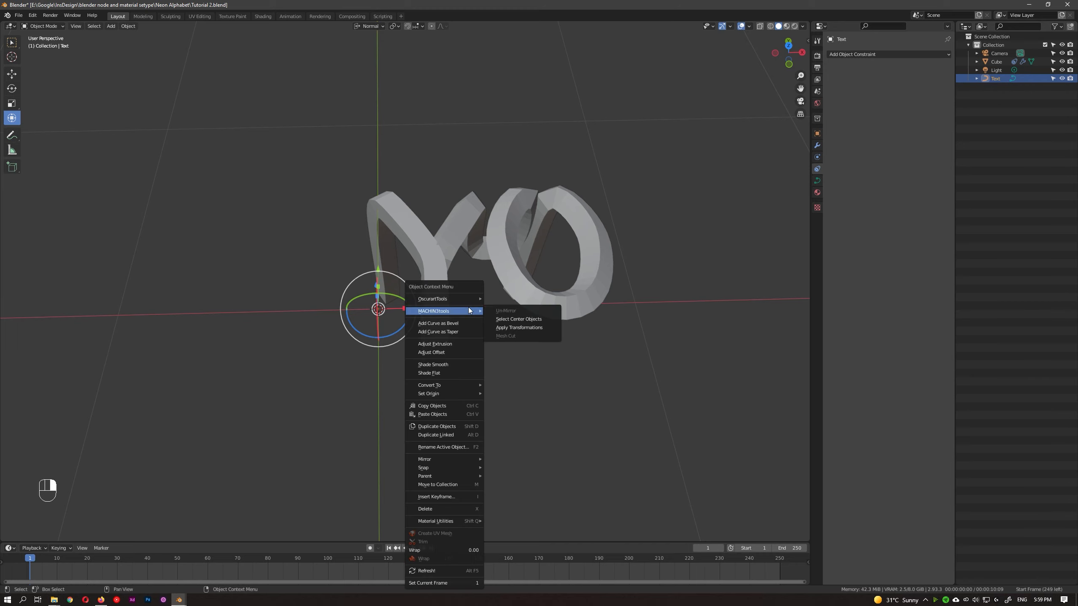
mouse_move(458, 392)
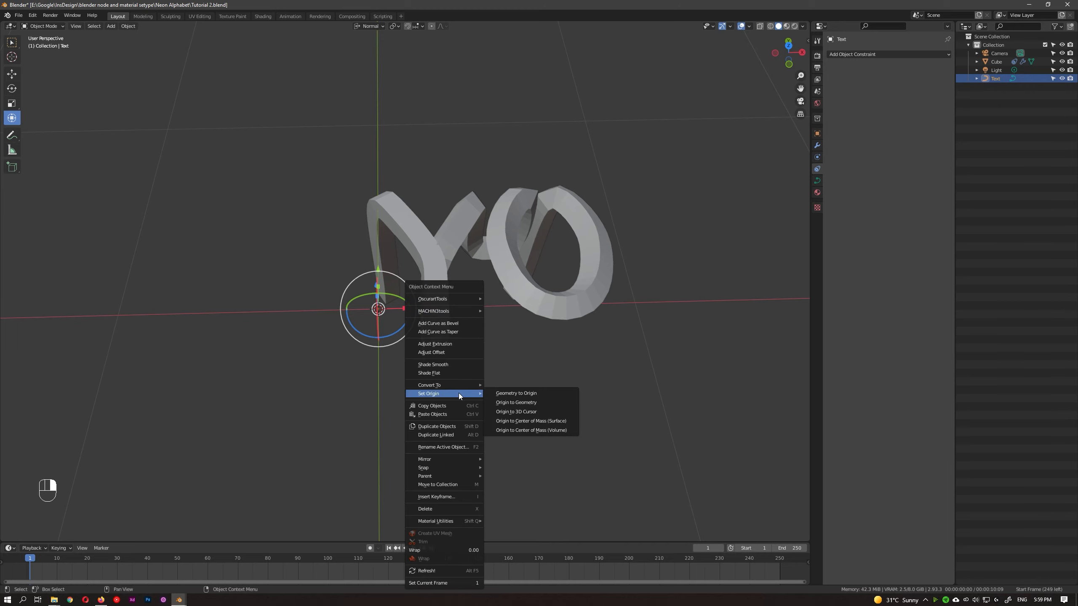
left_click(509, 404)
middle_click_drag(488, 309, 478, 285)
key("KP_7")
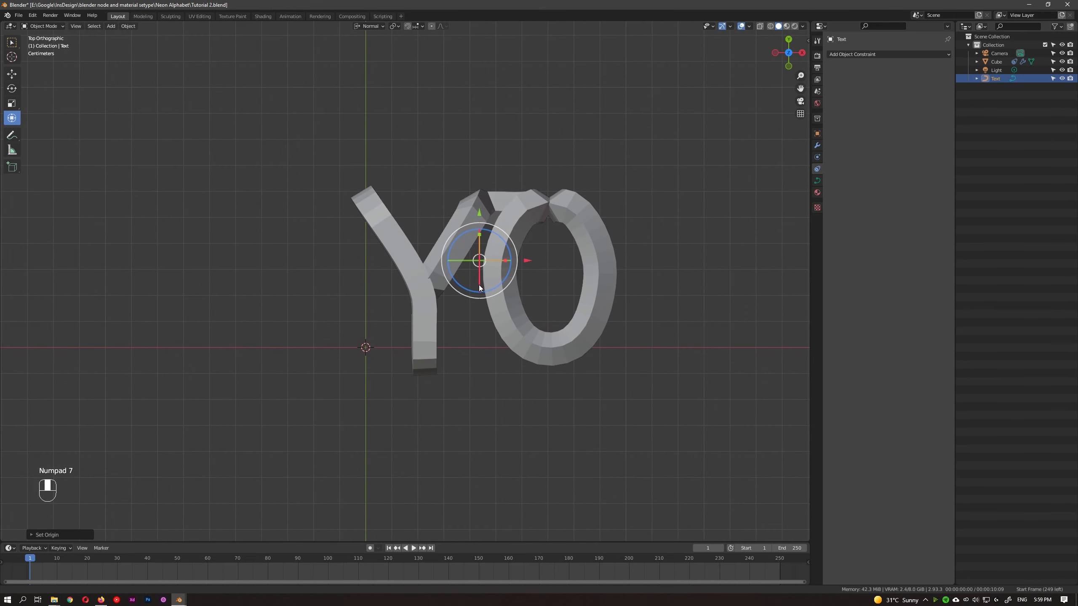
key("alt+g")
middle_click_drag(498, 338, 595, 269, "shift")
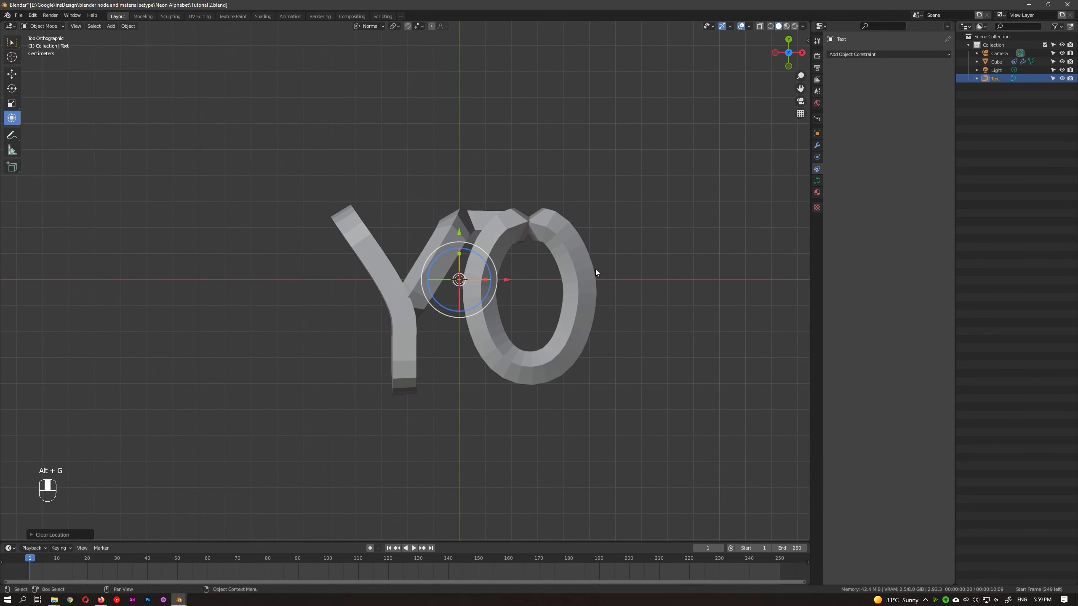
- Move all of the Text curve's points slightly up in top view so the lettering is centred on its origin
key("Tab")
key("Tab")
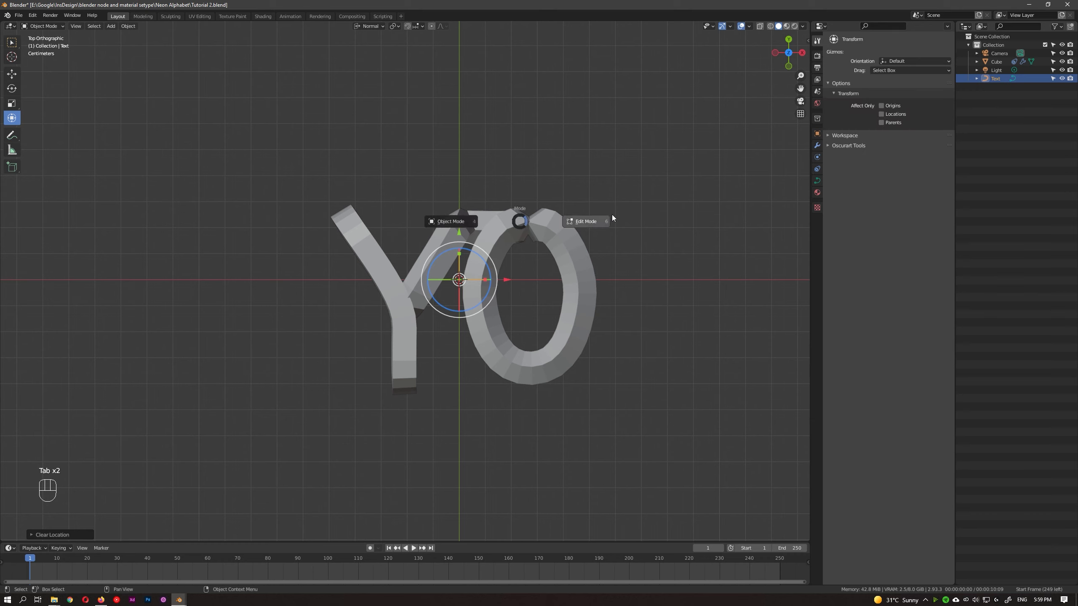
key("a")
key("g")
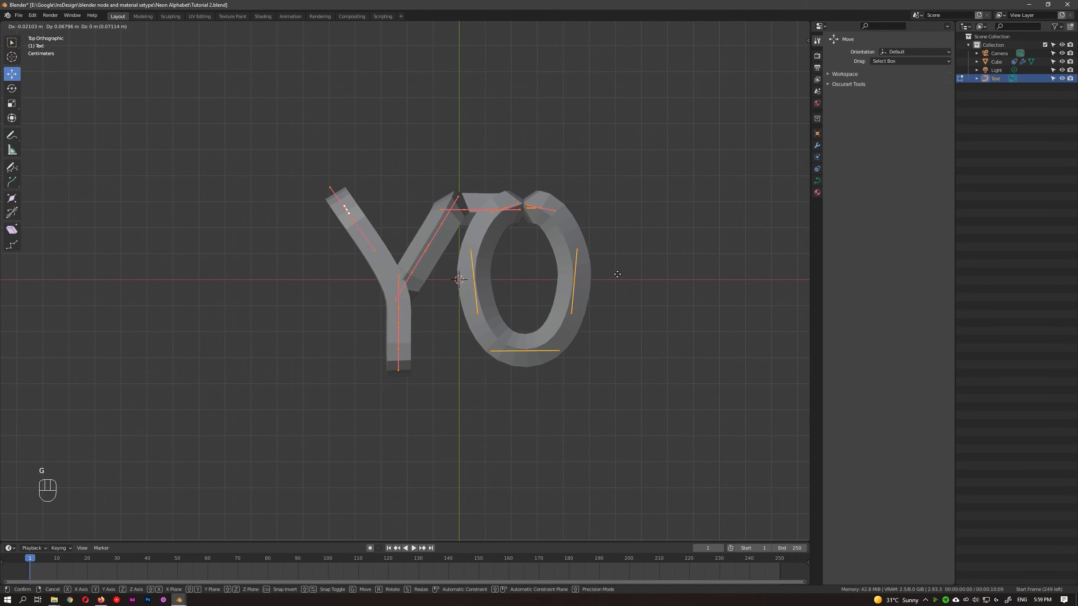
left_click(617, 274)
- Set the transform orientation to Global and move all of the curve's points upward in front view
left_click(369, 26)
left_click(369, 47)
middle_click_drag(509, 361, 507, 271, "shift")
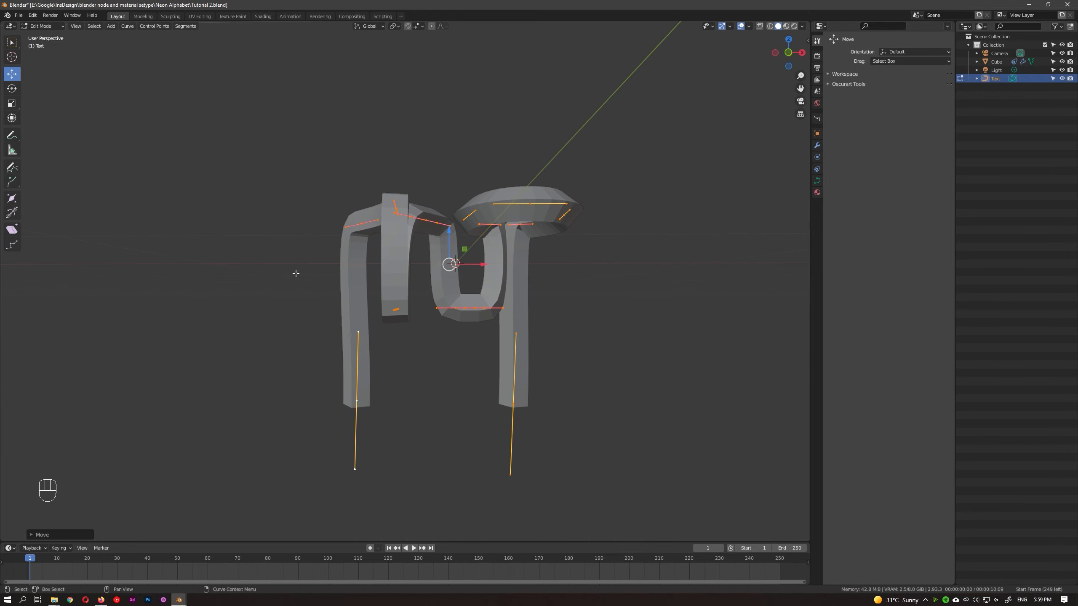
key("KP_1")
left_click(298, 284)
key("g")
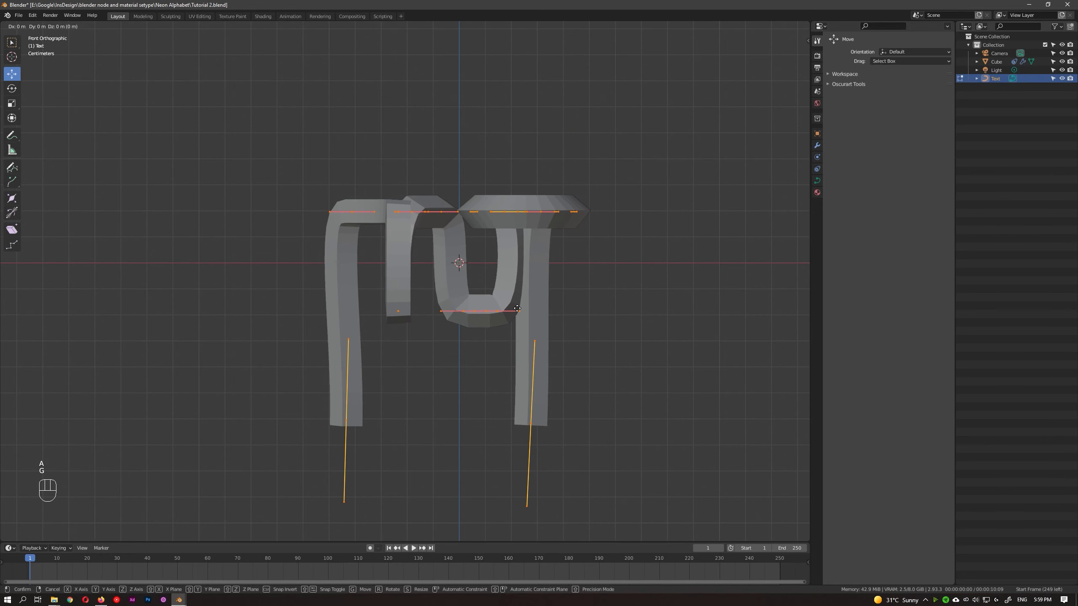
left_click(353, 223)
- Raise the points of the two lower rear links about 0.22 m along Z and return to Object Mode
left_click_drag(289, 255, 594, 330)
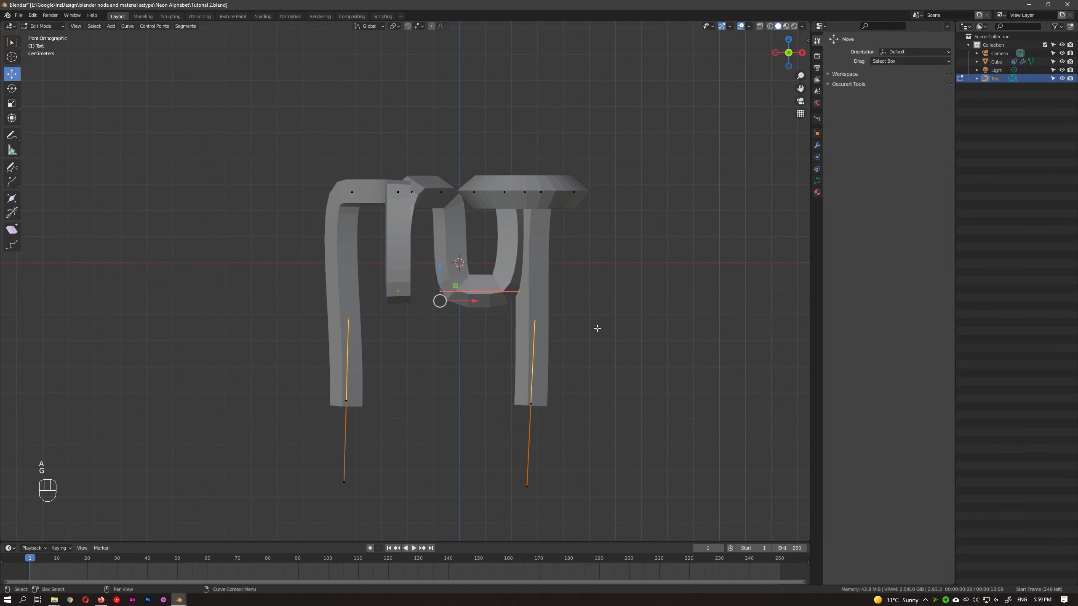
left_click_drag(207, 250, 591, 326)
key("g")
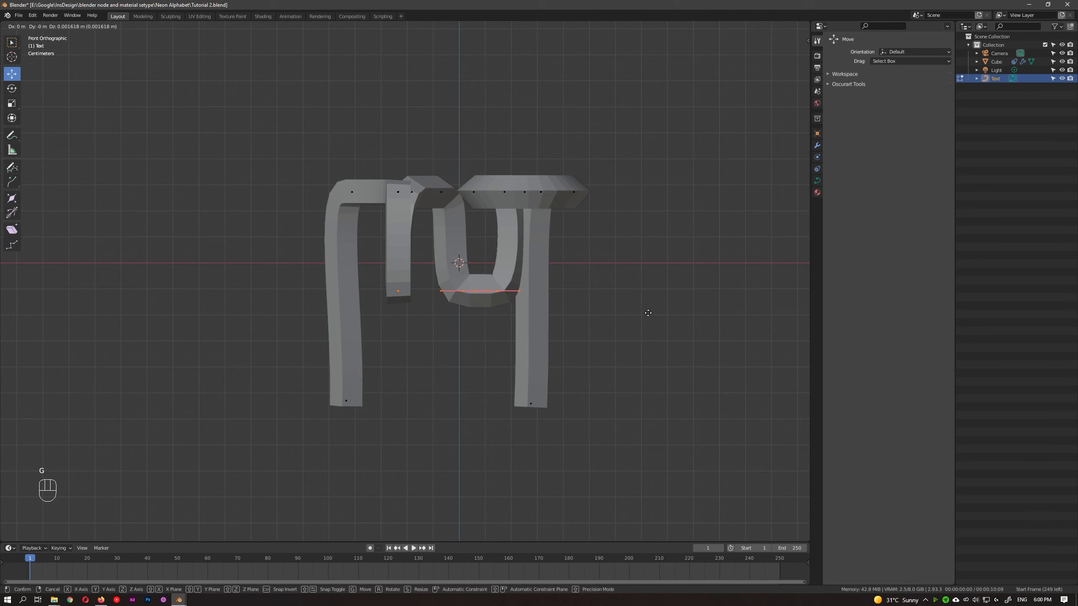
key("z")
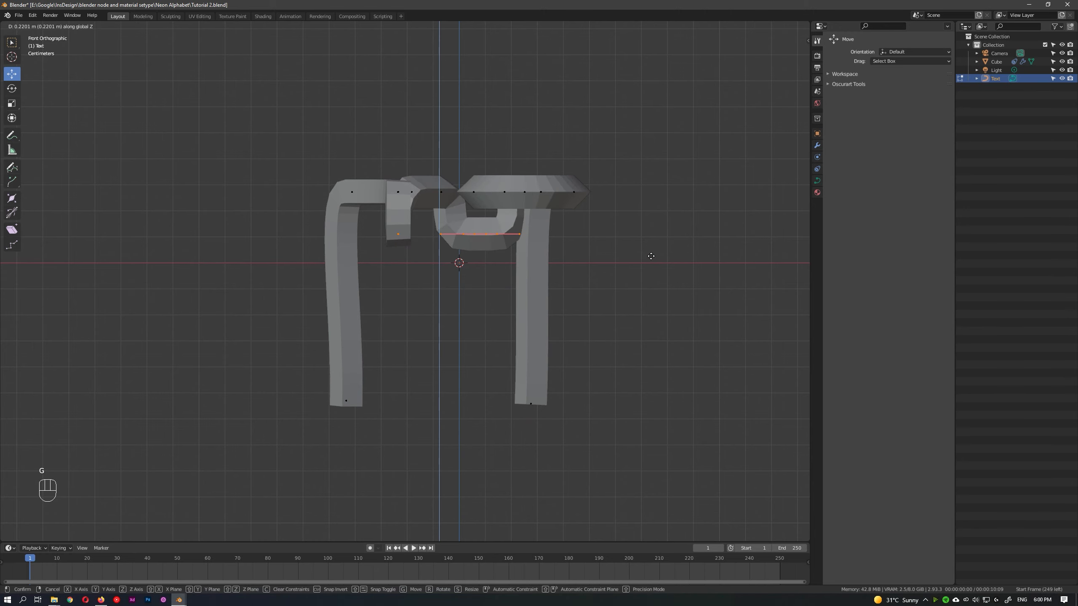
left_click(647, 257)
middle_click_drag(644, 255, 498, 246)
key("Tab")
- Rename the Cube object as Neon Tube
double_click(995, 61)
type("Neon Tube")
key("Return")
scroll(476, 254, "up", 1)
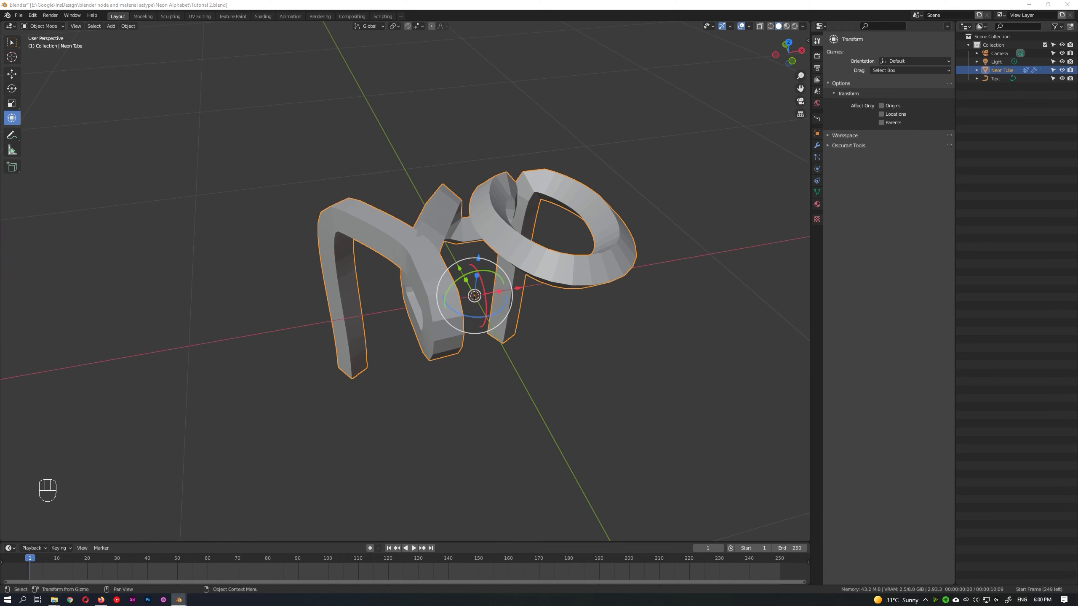
- Add a Solidify modifier to the Neon Tube with a thickness of 0.06 m and show the mesh in X-ray
scroll(405, 298, "up", 2)
middle_click_drag(456, 225, 460, 214)
middle_click_drag(460, 251, 472, 242)
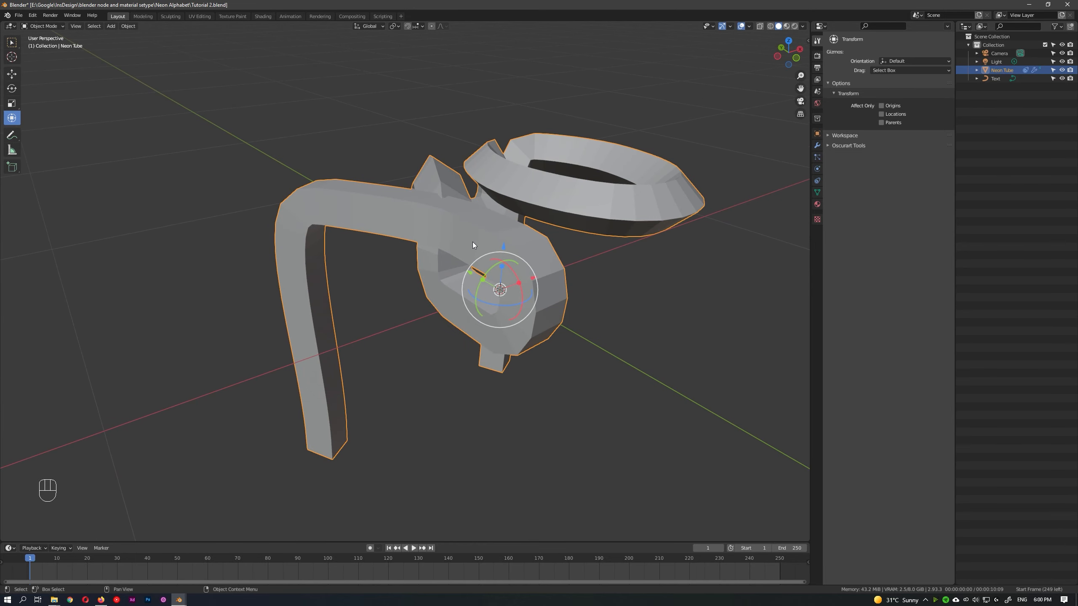
left_click(817, 147)
left_click(887, 55)
left_click(904, 187)
key("alt+z")
double_click(902, 270)
type("0.06")
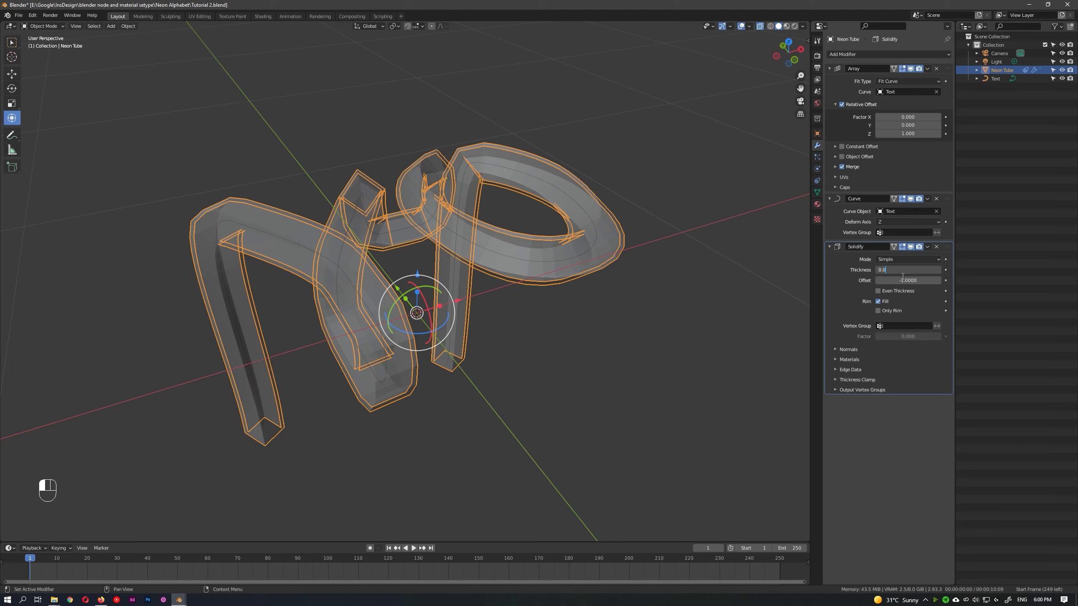
key("BackSpace")
type("6")
key("Return")
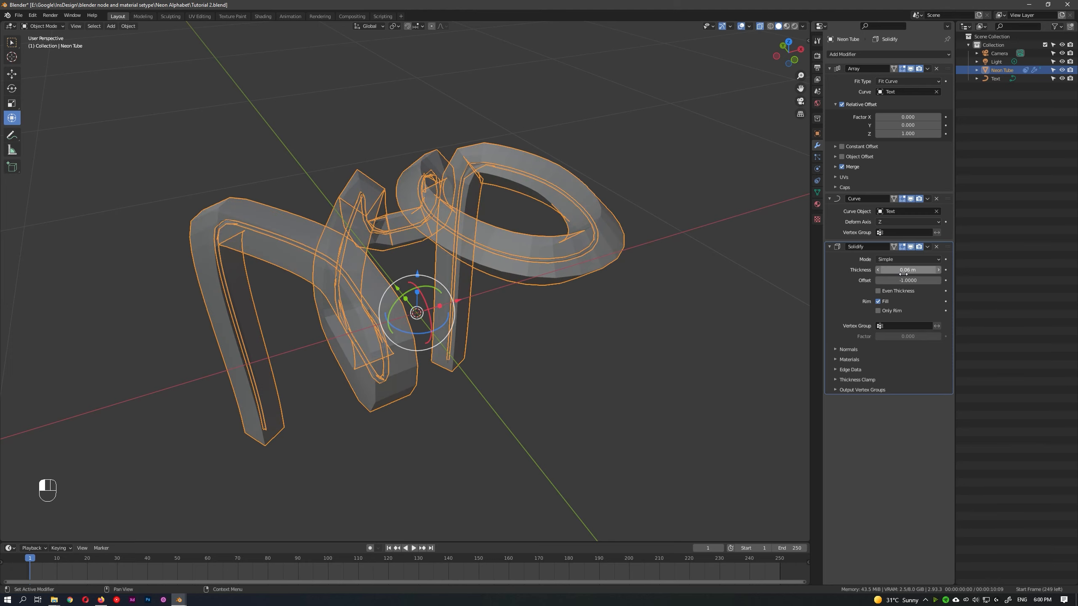
- Move the Solidify modifier above the Curve modifier in the Neon Tube's stack and collapse its settings
scroll(652, 241, "up", 6)
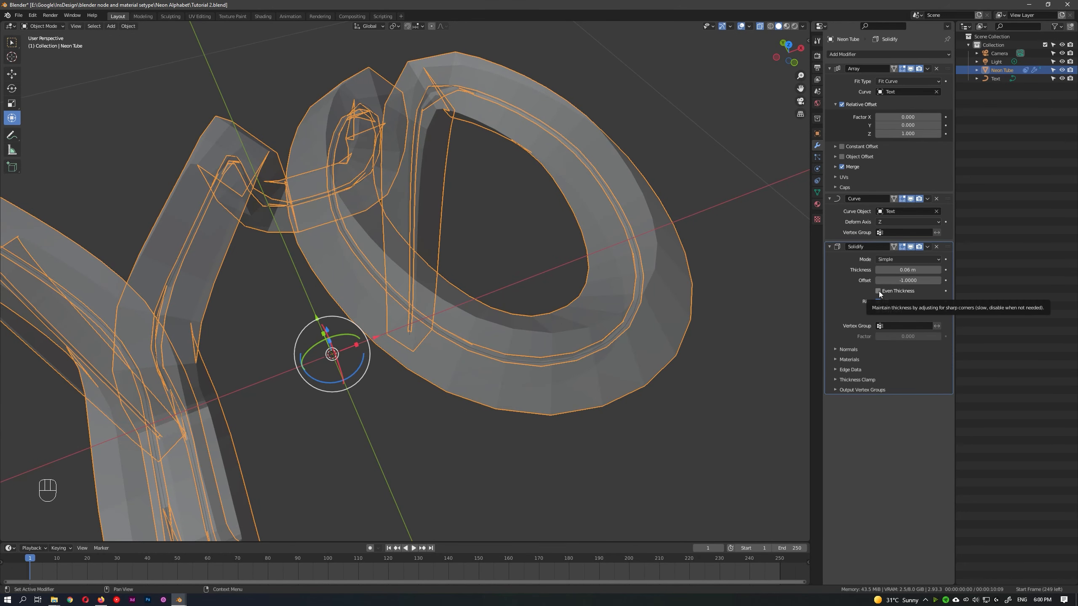
left_click(836, 349)
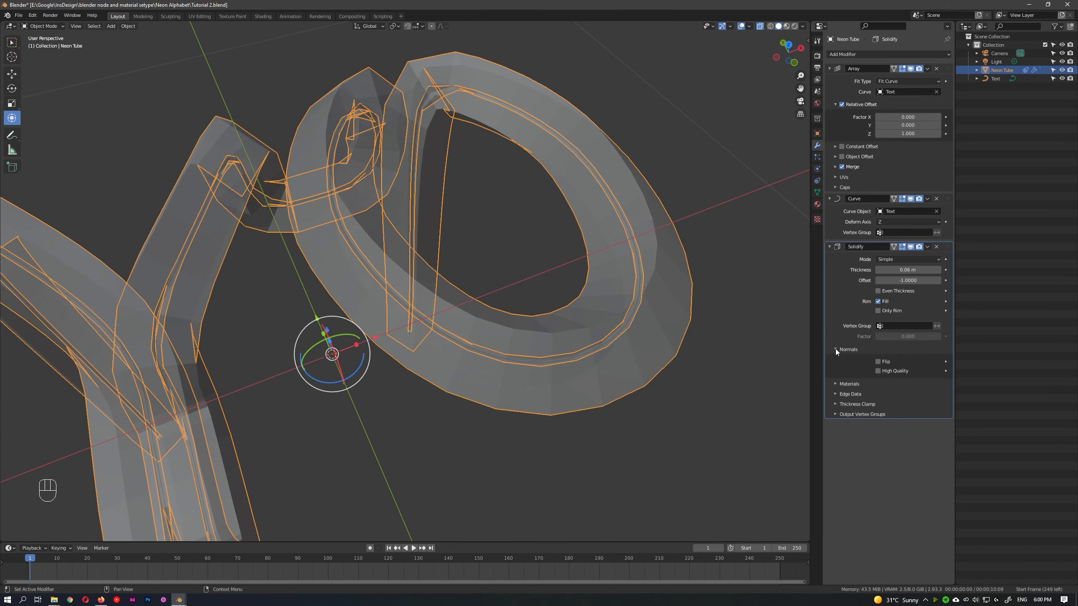
left_click(839, 383)
left_click_drag(948, 247, 935, 289)
middle_click_drag(279, 184, 416, 232)
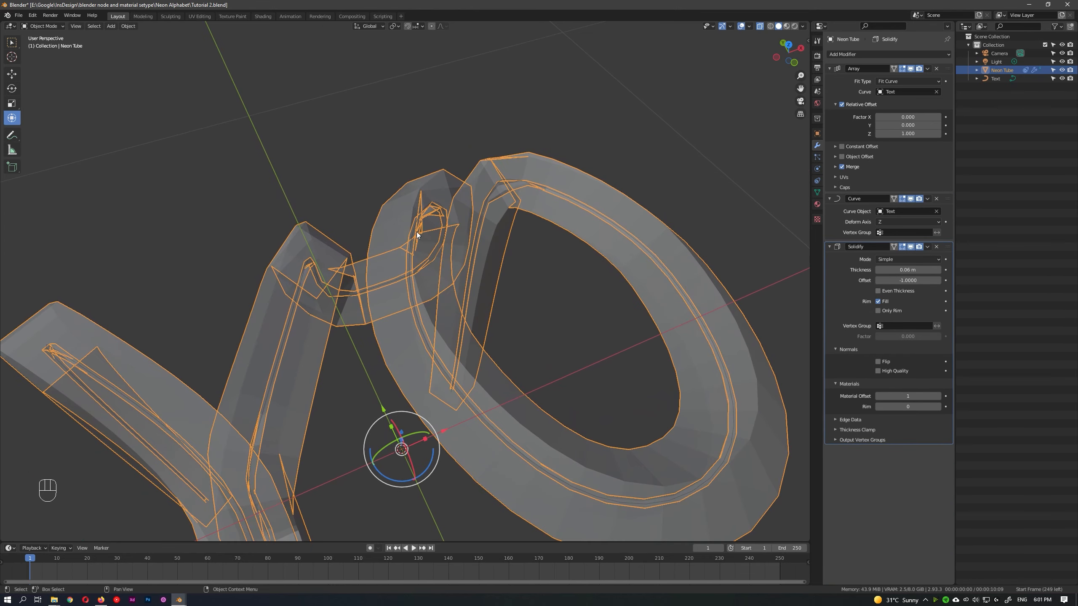
scroll(450, 177, "up", 5)
mouse_move(450, 177)
middle_mouse_down()
mouse_move(519, 185)
mouse_move(560, 170)
mouse_move(441, 187)
middle_mouse_up()
scroll(560, 169, "down", 6)
left_click_drag(948, 247, 948, 189)
left_click(829, 199)
- Add a Subdivision Surface modifier to the Neon Tube and set its viewport level to 2
left_click(874, 54)
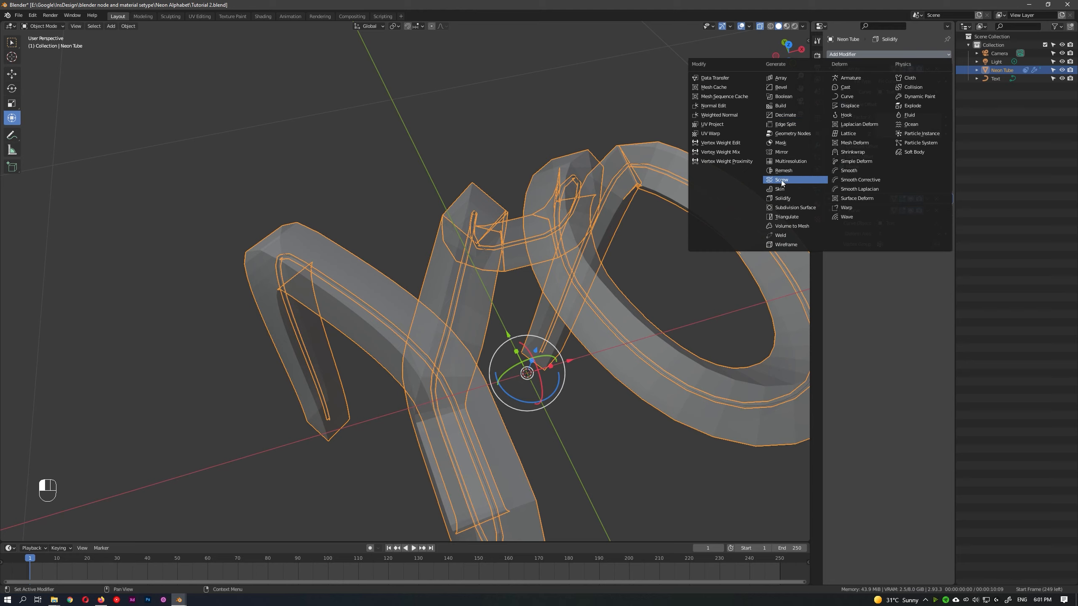
left_click(787, 208)
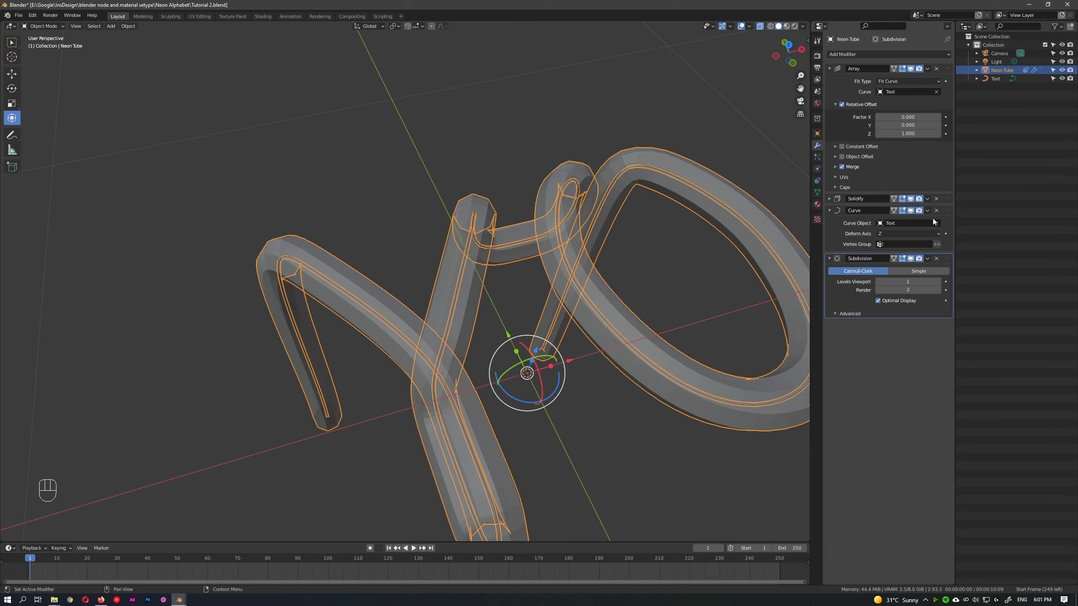
left_click(939, 282)
middle_click_drag(597, 236, 509, 203)
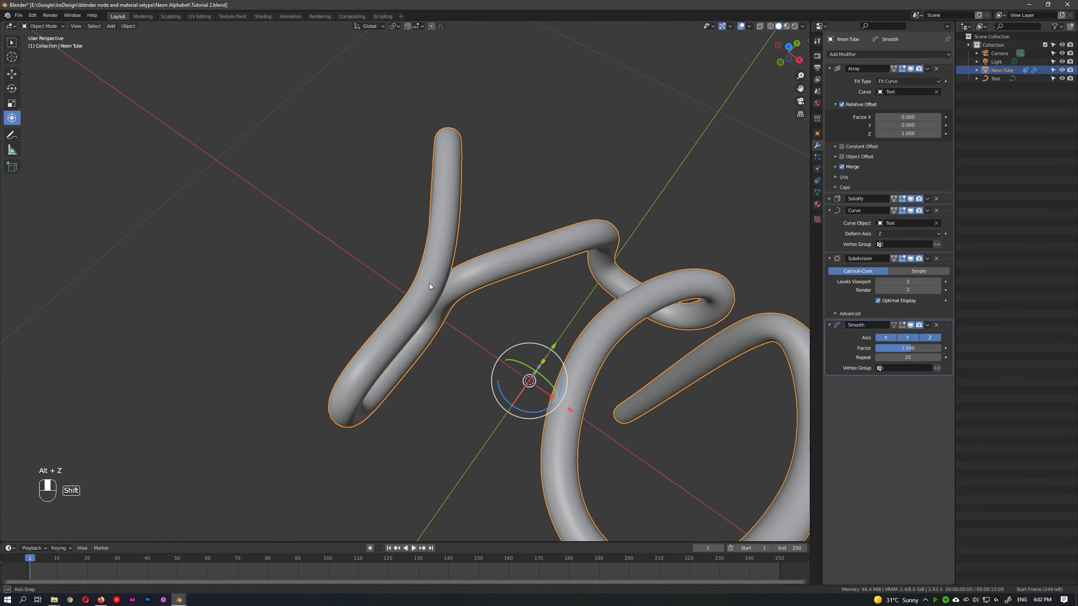
- Try thickening the tube by scaling its base segment about 1.53 times in Edit Mode
middle_click_drag(430, 283, 552, 326)
scroll(505, 293, "down", 7)
key("KP_7")
scroll(551, 326, "up", 4)
key("Tab")
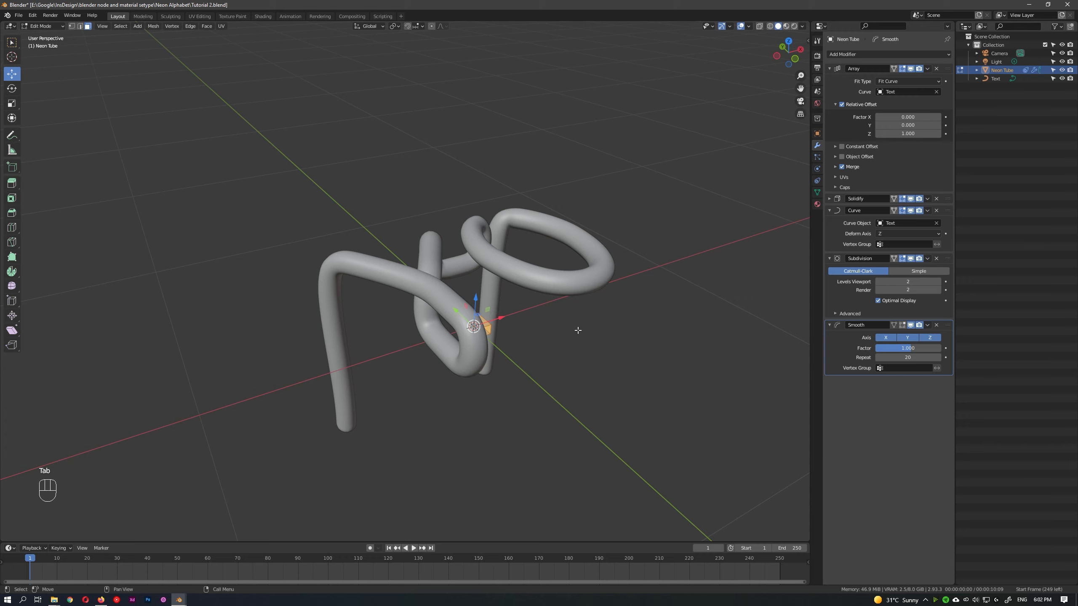
key("s")
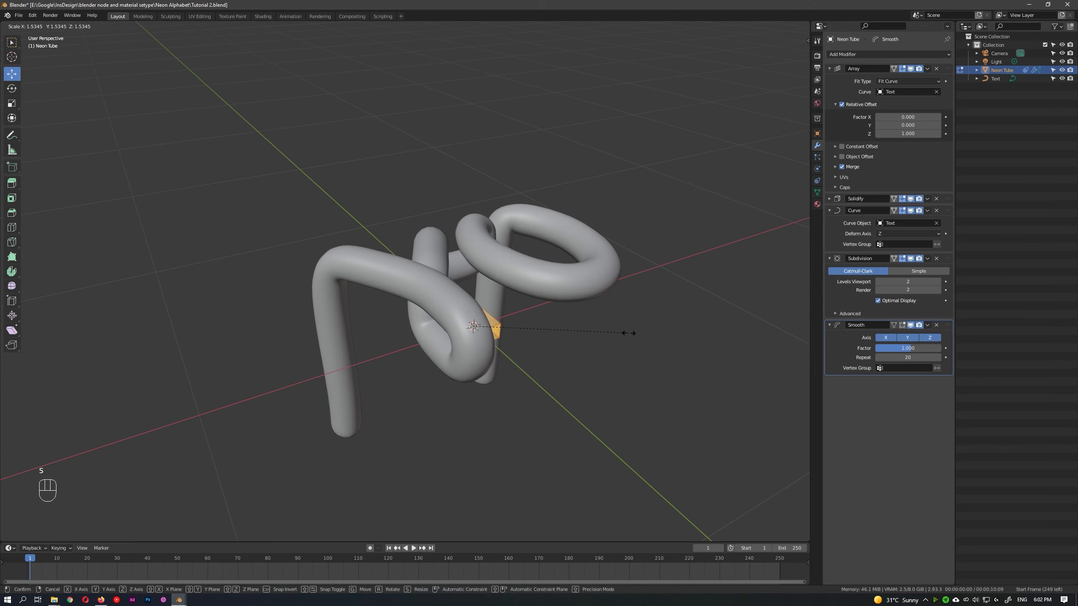
left_click(629, 332)
middle_click_drag(532, 333, 409, 263)
key("Tab")
- Scale up the Neon Tube's base segment in Edit Mode to thicken the lettering and return to Object Mode
mouse_move(490, 266)
middle_mouse_down()
mouse_move(466, 257)
mouse_move(490, 216)
mouse_move(506, 256)
middle_mouse_up()
key("Tab")
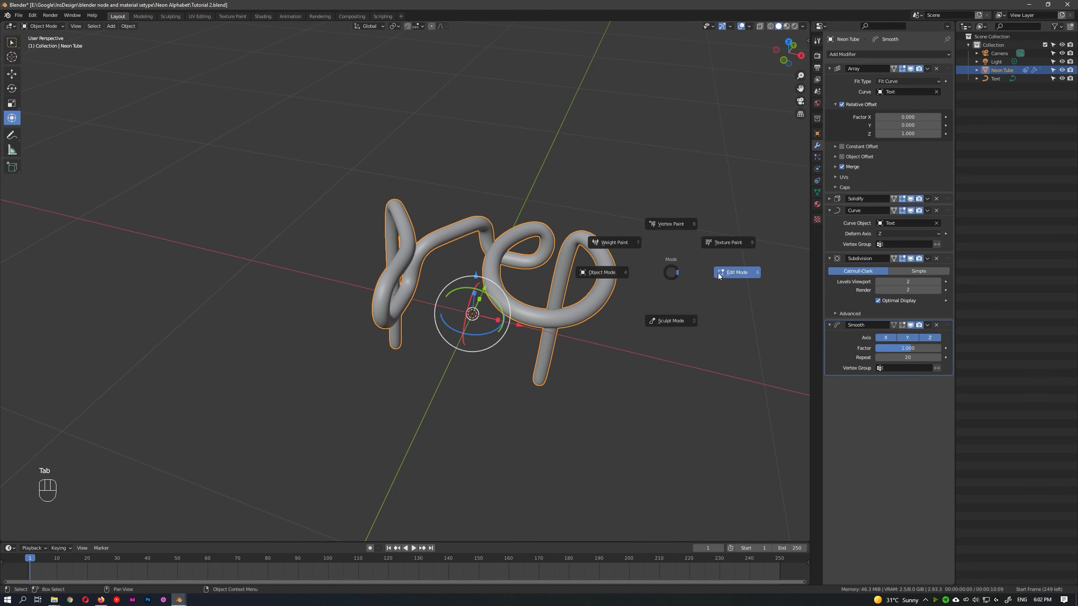
left_click(902, 325)
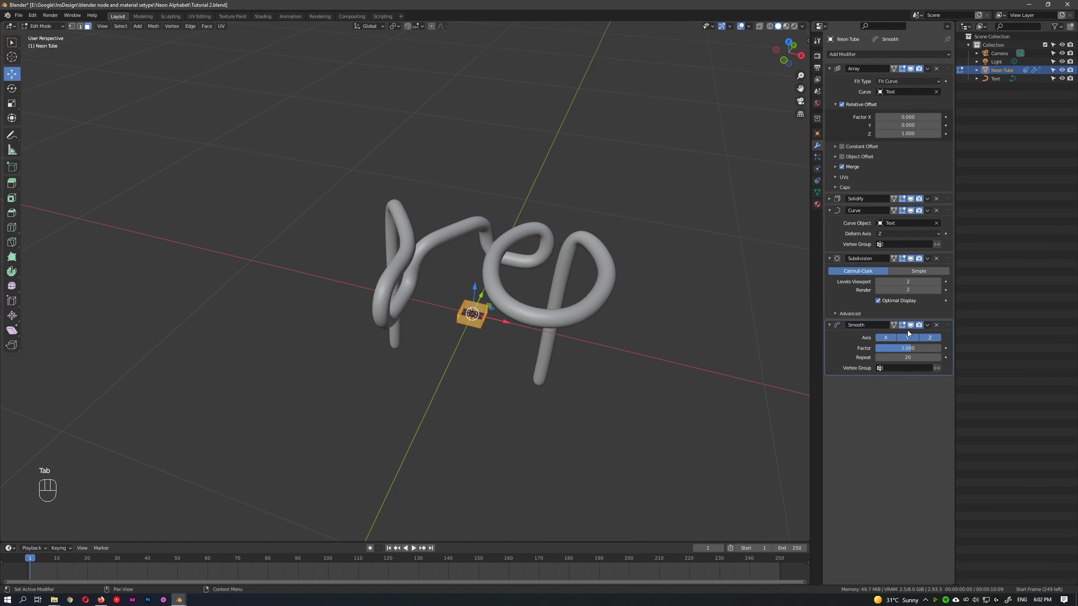
key("s")
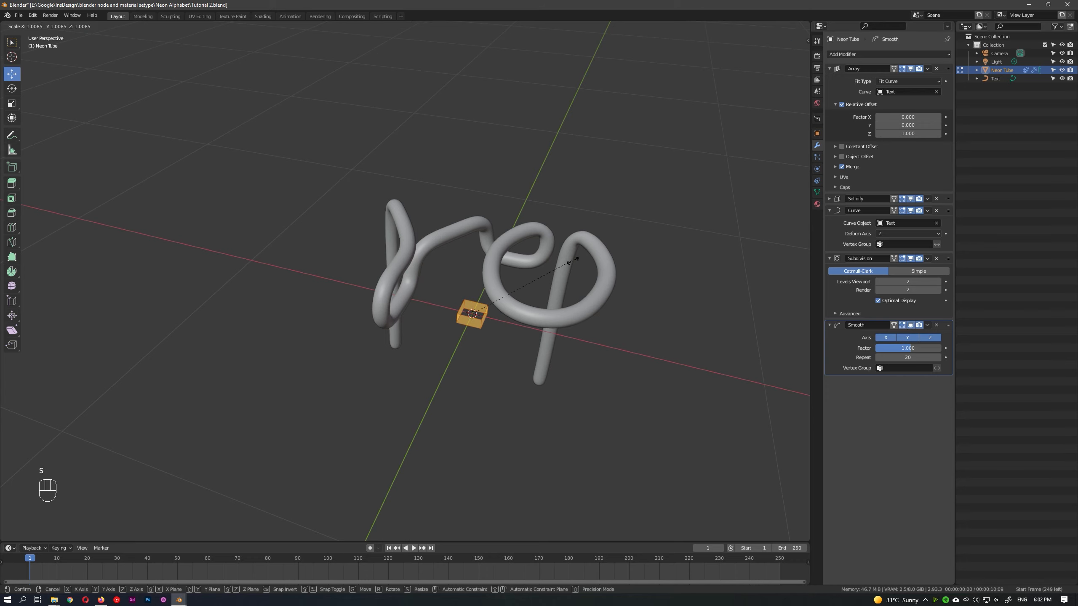
left_click(670, 249)
key("Tab")
- Adjust the Text curve's control point on the Y's right arm in top view, and reselect the Neon Tube in Object Mode
key("KP_7")
scroll(471, 314, "up", 5)
left_click(995, 79)
key("Tab")
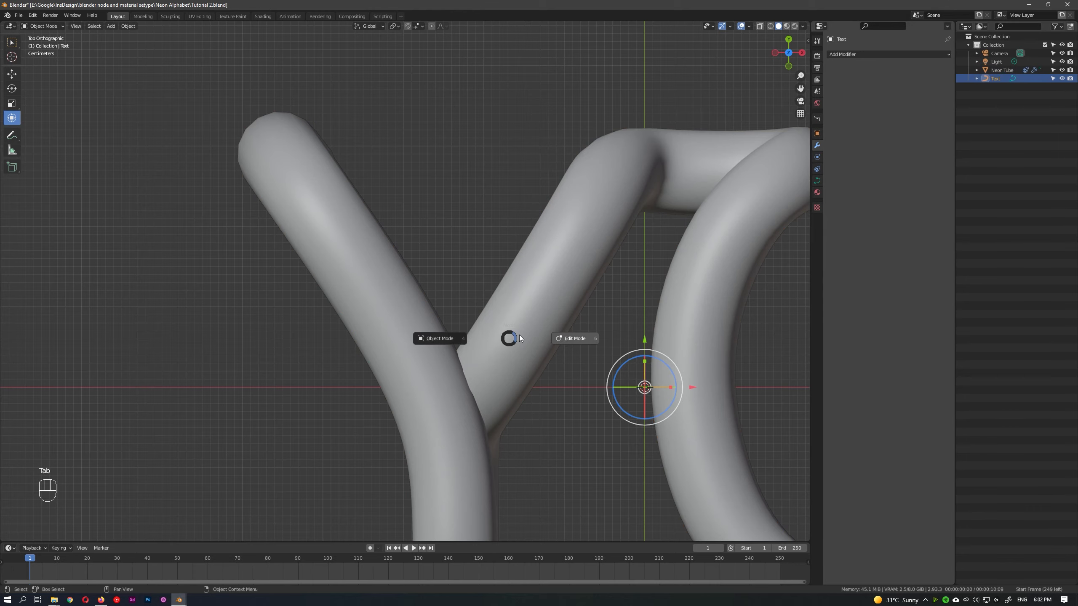
left_click(571, 338)
middle_click_drag(546, 373, 492, 297, "shift")
key("alt+z")
left_click(501, 232)
key("alt+z")
key("Tab")
scroll(467, 297, "down", 3)
left_click(426, 251)
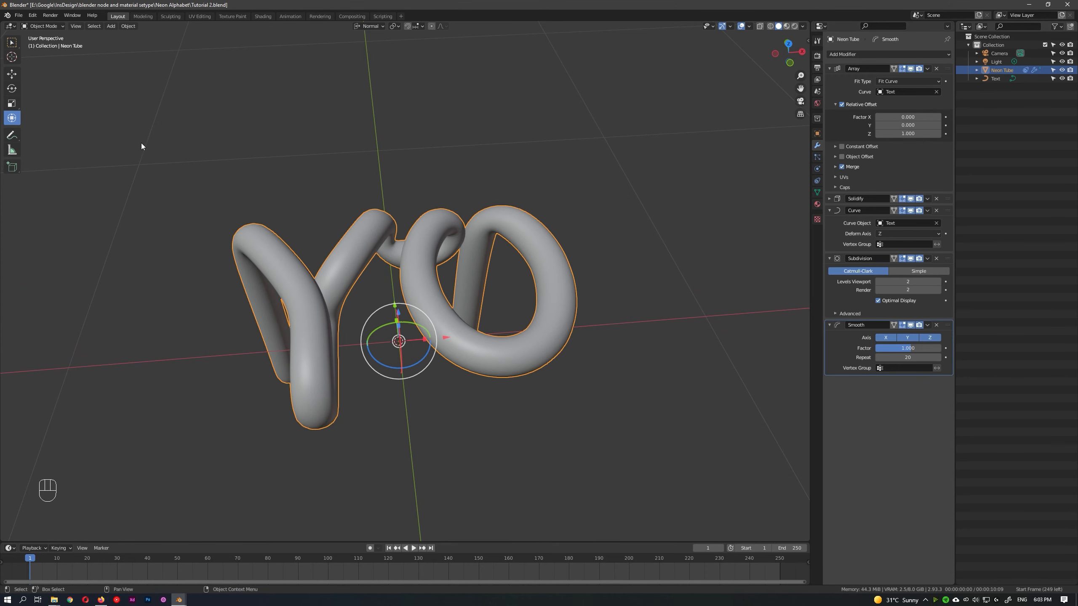
- Save the Tutorial 2.blend file and switch to the Shading workspace with the lettering in close view
middle_click_drag(450, 330, 449, 299, "shift")
key("ctrl+s")
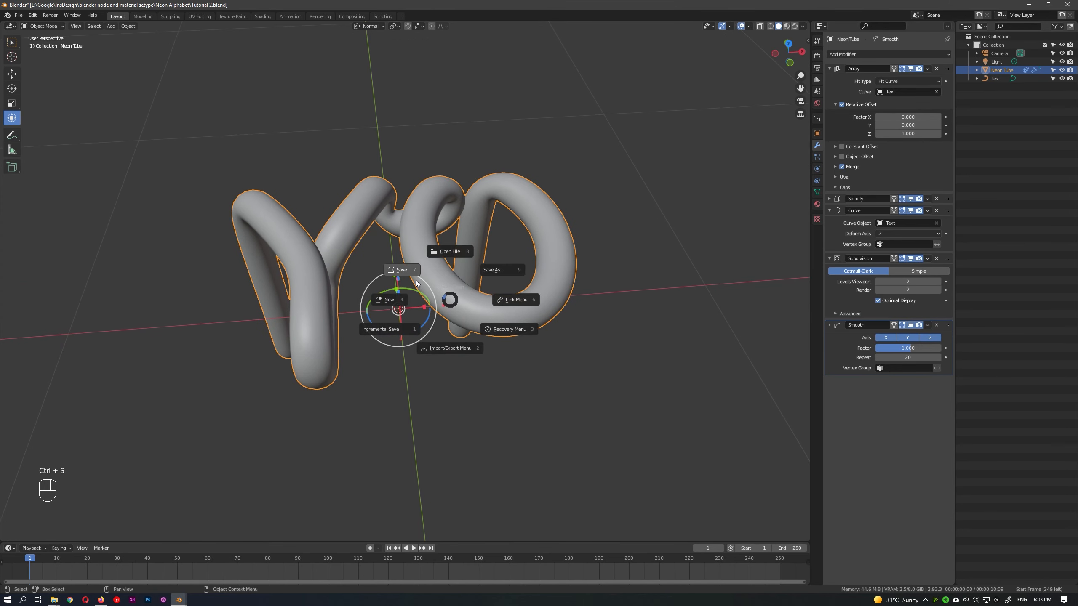
left_click(261, 17)
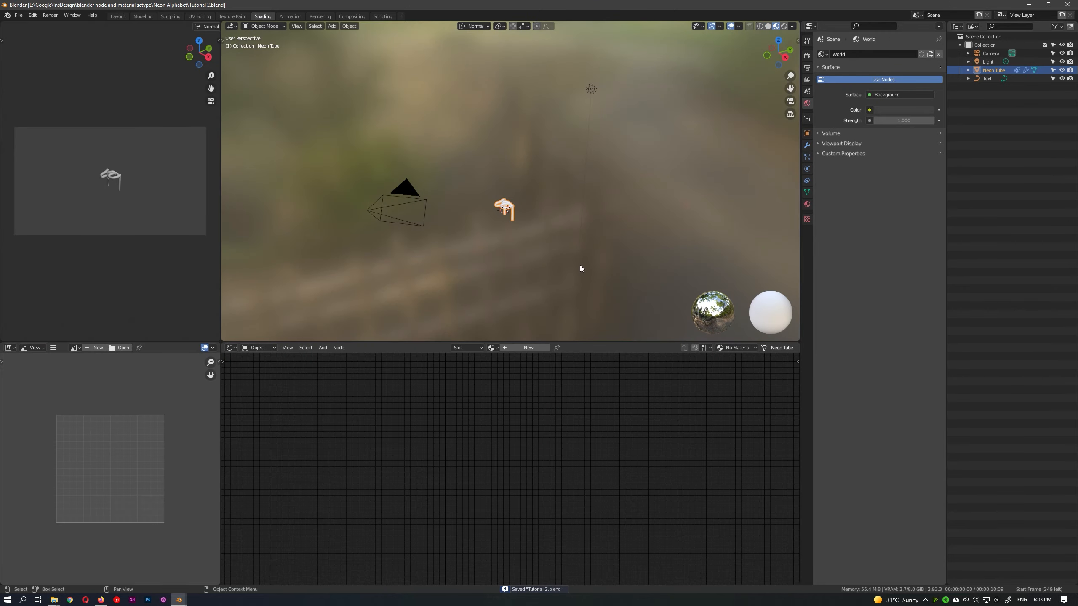
scroll(515, 222, "up", 8)
middle_click_drag(487, 212, 579, 247)
scroll(543, 213, "up", 3)
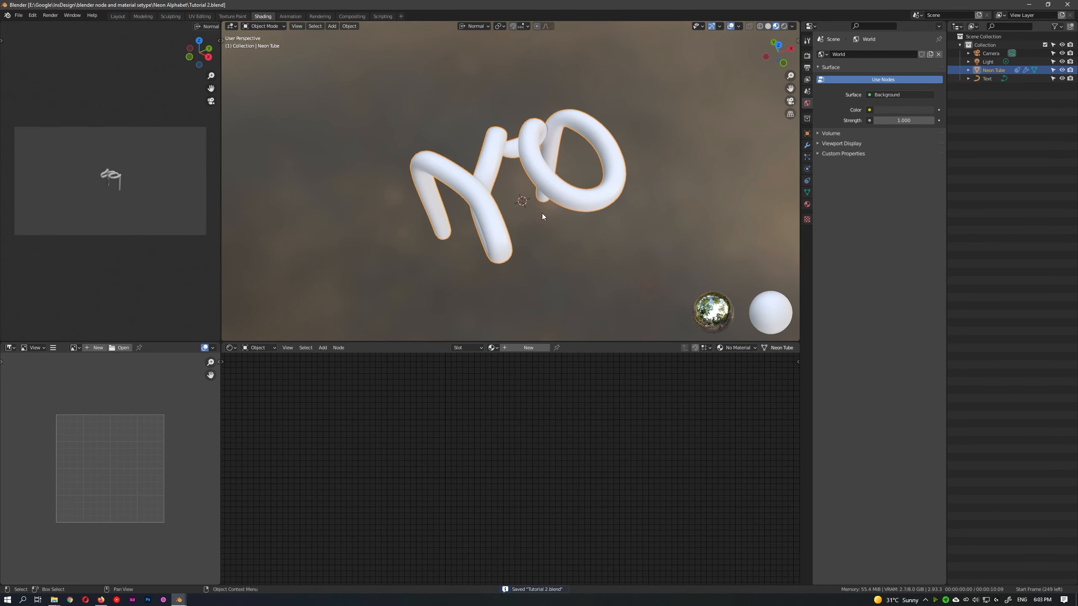
- Create a new material on the Neon Tube and name it Glass
left_click(526, 348)
left_click(504, 348)
type("Glass")
key("Return")
- Space the Principled BSDF node apart from the Material Output and set the output's target to Eevee
left_click_drag(484, 394, 419, 470)
scroll(509, 438, "up", 1)
middle_click_drag(509, 437, 569, 470)
left_click_drag(494, 498, 480, 463)
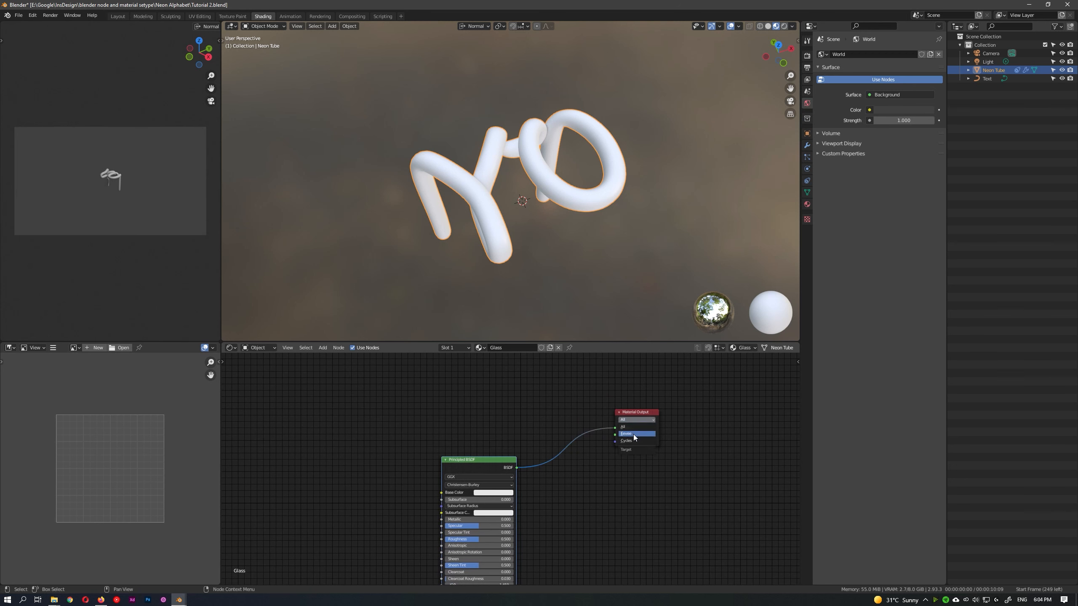
left_click(633, 435)
- Change the Principled BSDF's Base Color to a saturated bright yellow
scroll(432, 541, "up", 7)
left_click(538, 455)
left_click_drag(548, 341, 520, 368)
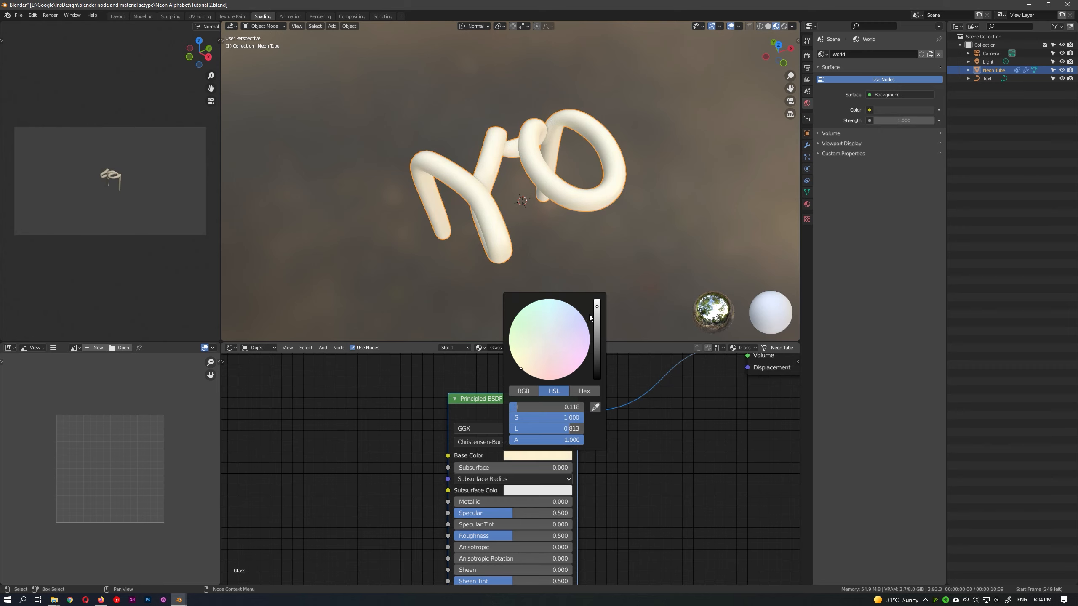
left_click_drag(596, 307, 596, 329)
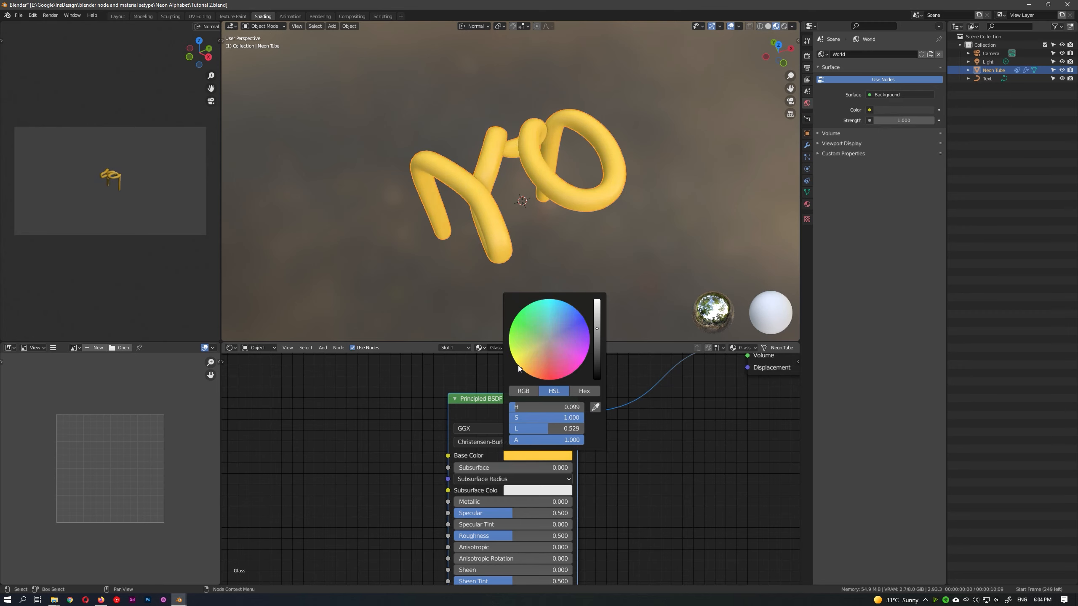
left_click_drag(518, 366, 516, 363)
- Set the Transmission of the Glass material's Principled BSDF to 1
scroll(485, 468, "up", 1)
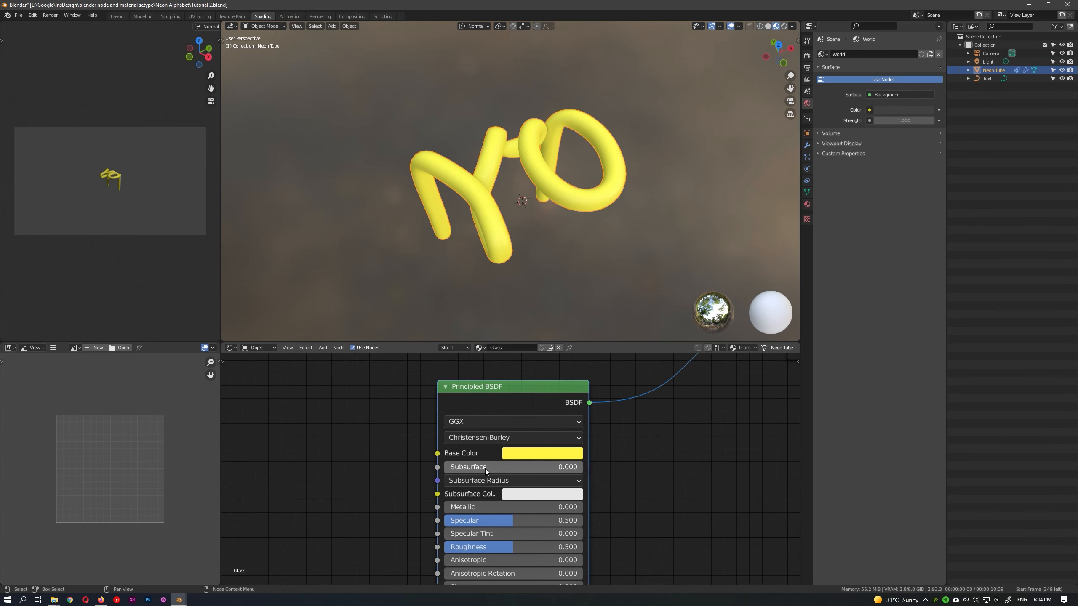
scroll(492, 473, "down", 3, "shift")
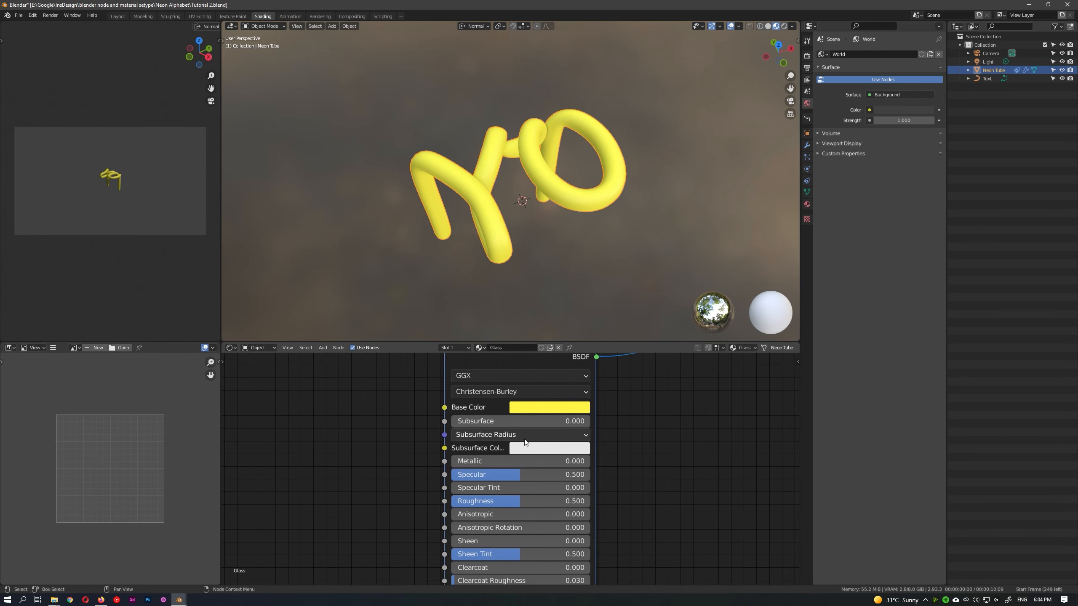
middle_click_drag(523, 473, 526, 309)
left_click(521, 456)
type("1")
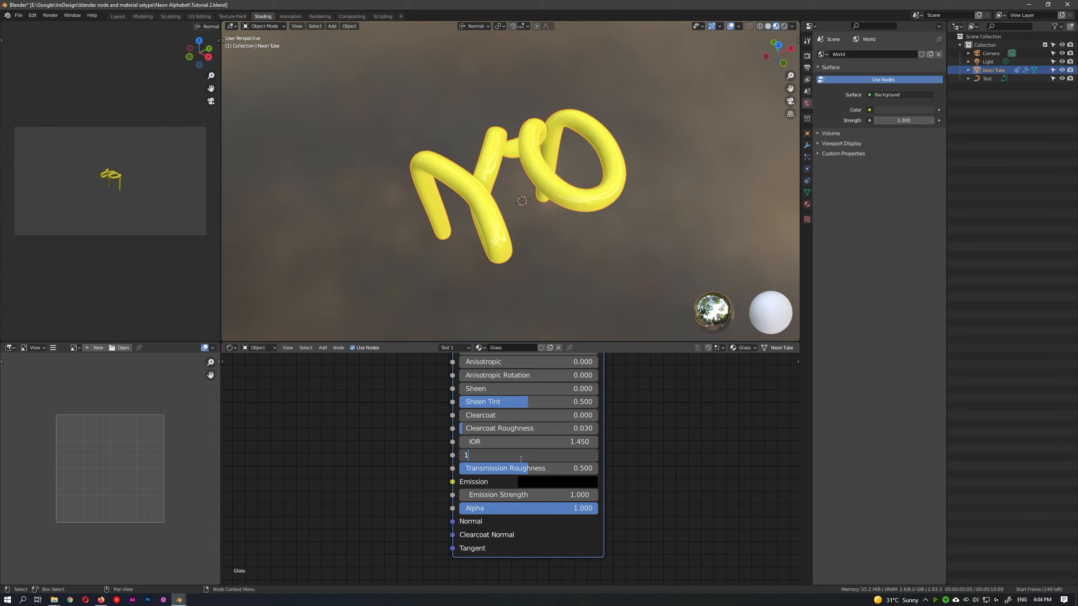
key("Return")
scroll(581, 220, "up", 3)
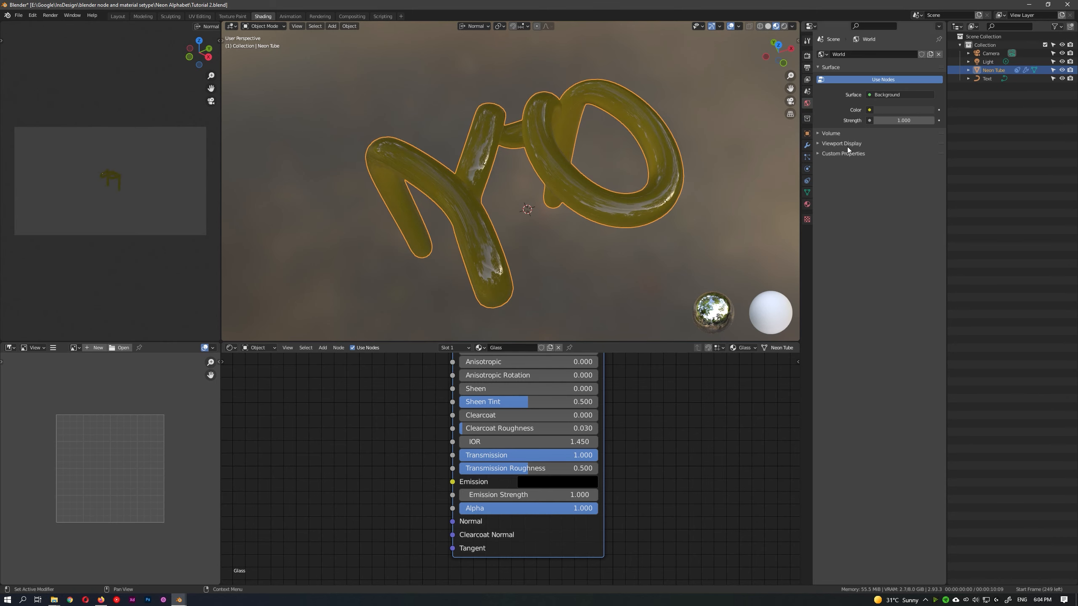
- Keep Eevee as the render engine and enable Bloom in the render settings
left_click(807, 56)
left_click(889, 56)
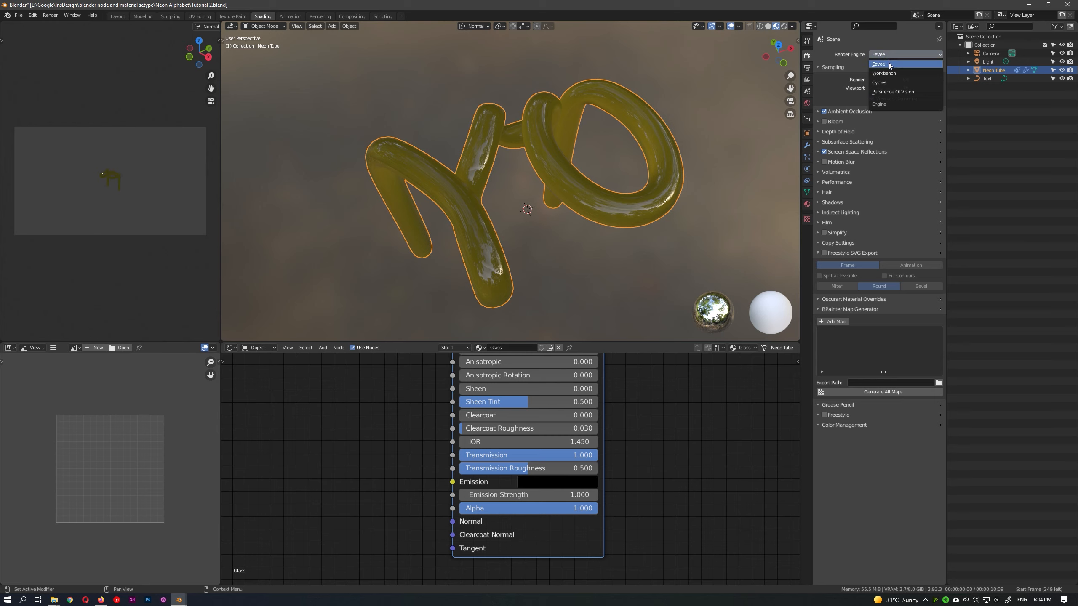
left_click(824, 122)
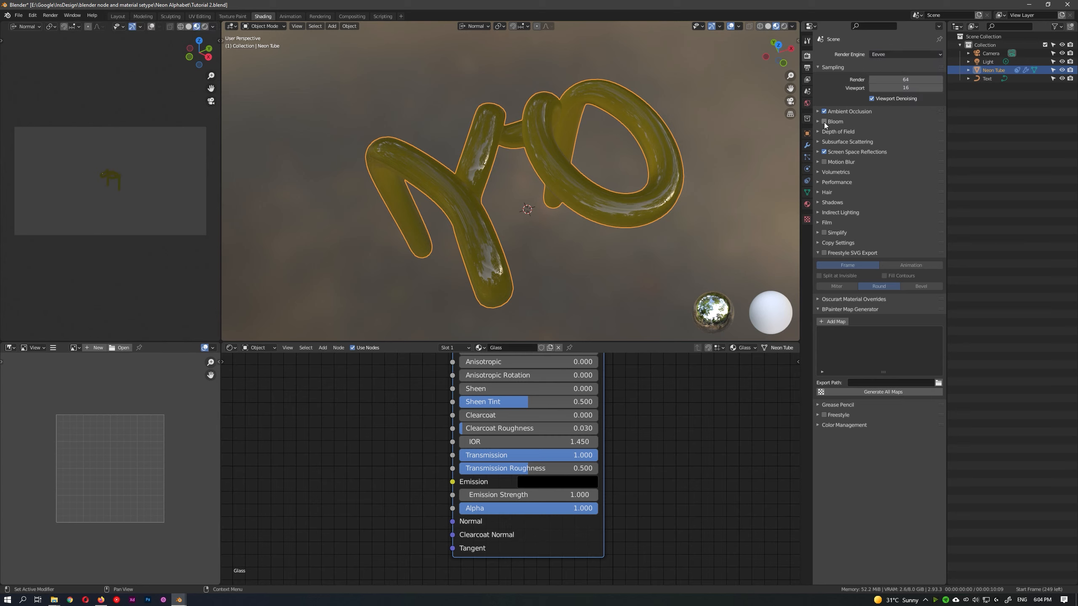
- Enable Refraction within the Screen Space Reflections render settings
left_click(817, 133)
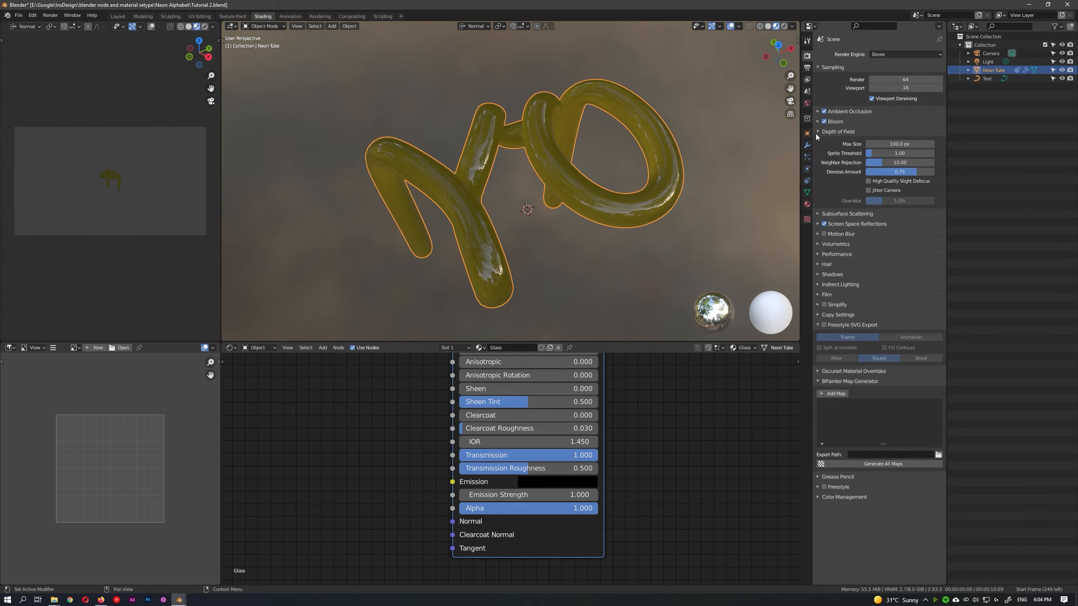
left_click(816, 134)
left_click(816, 134)
left_click(816, 133)
left_click(817, 142)
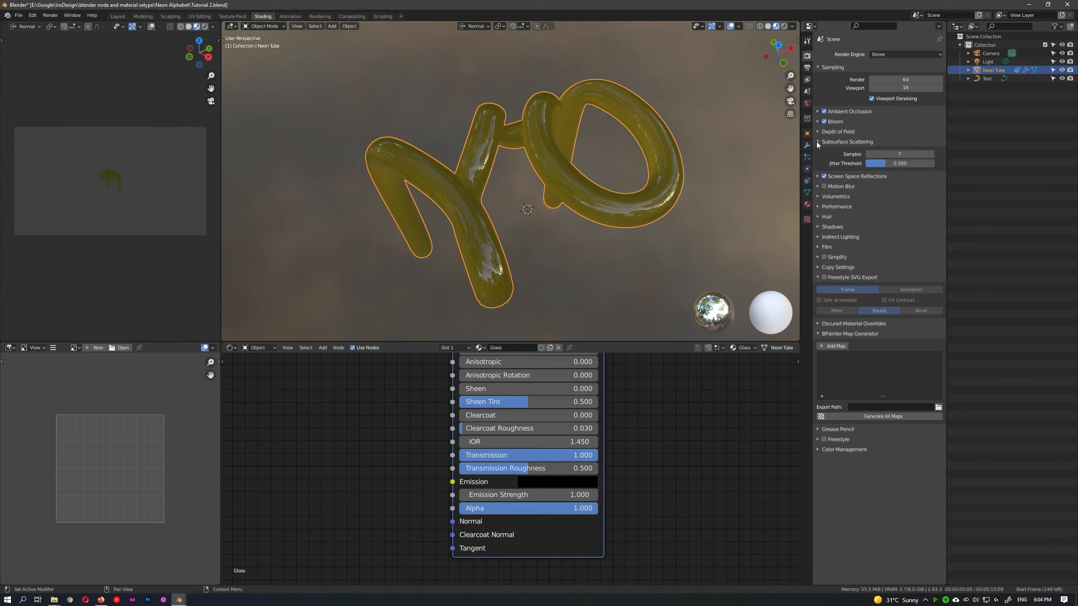
left_click(816, 141)
left_click(817, 151)
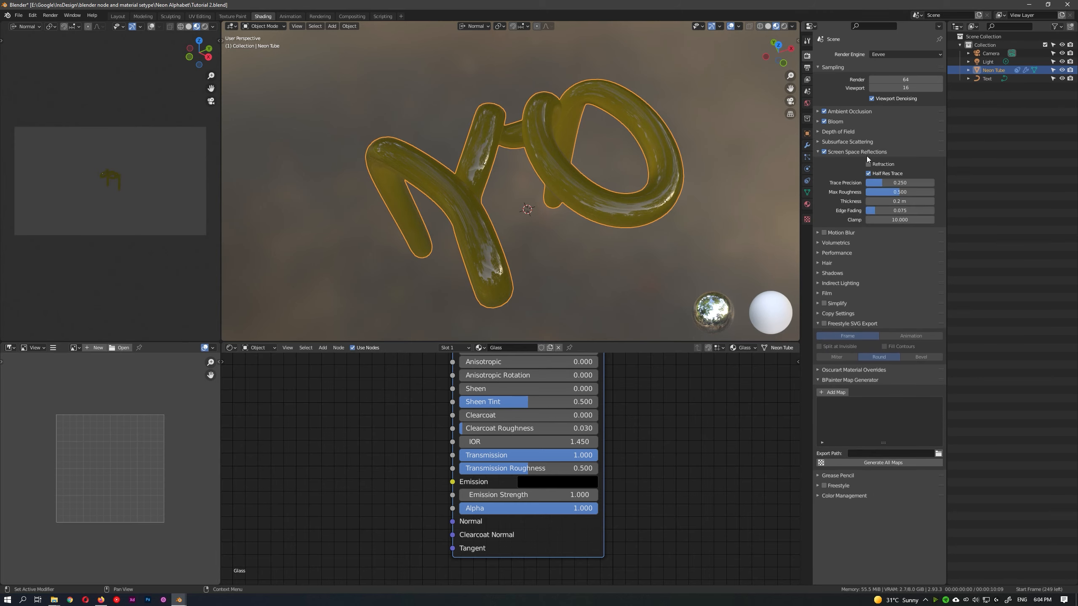
left_click(868, 165)
- Set both the Blend Mode and the Shadow Mode of the Glass material to Alpha Hashed
left_click(806, 204)
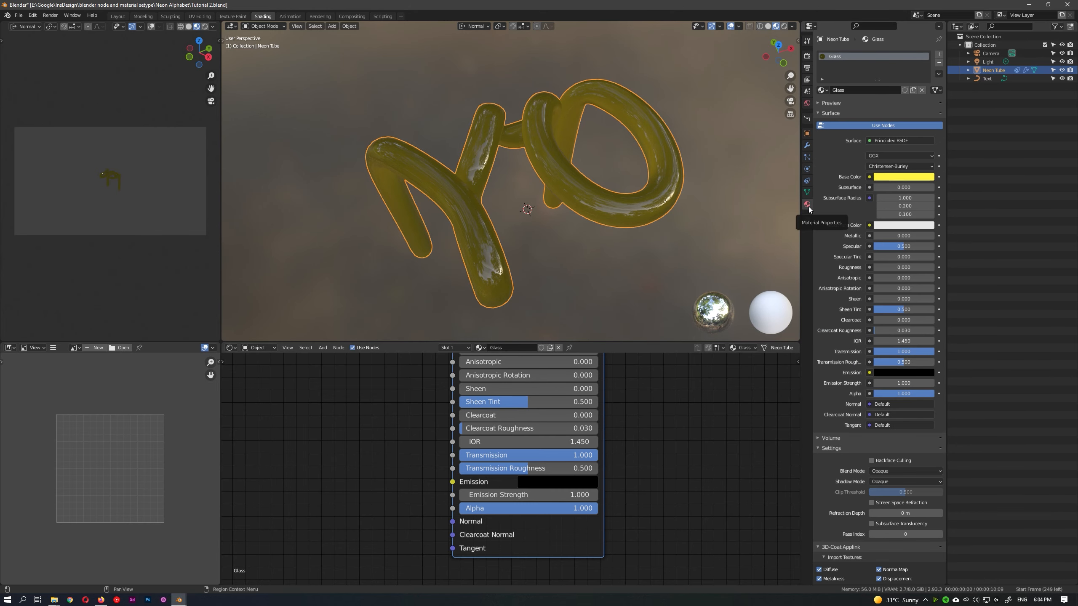
scroll(887, 416, "down", 4)
left_click(891, 410)
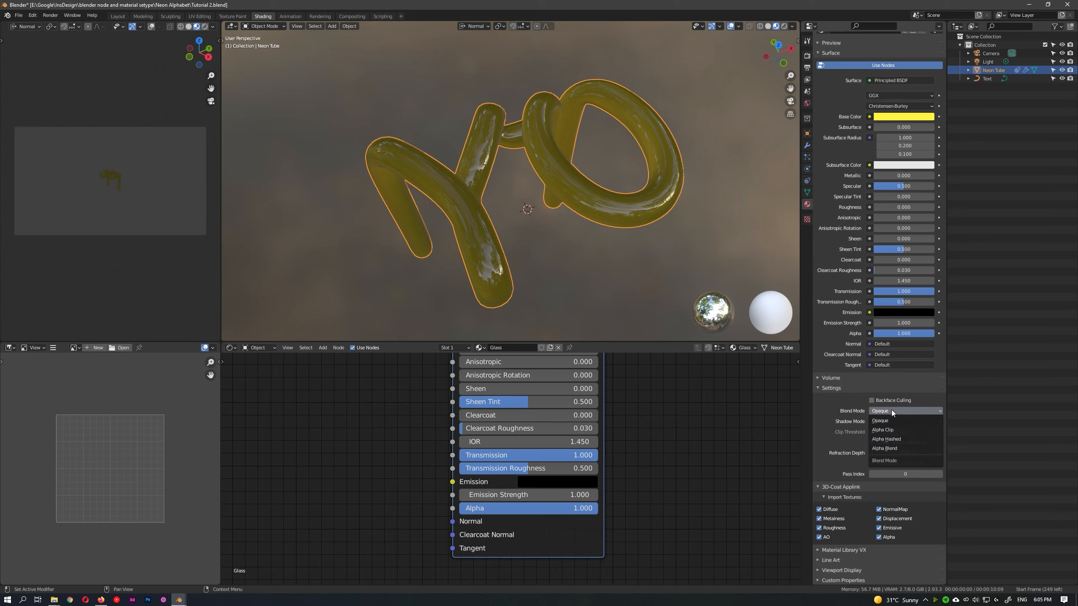
left_click(893, 440)
left_click(891, 421)
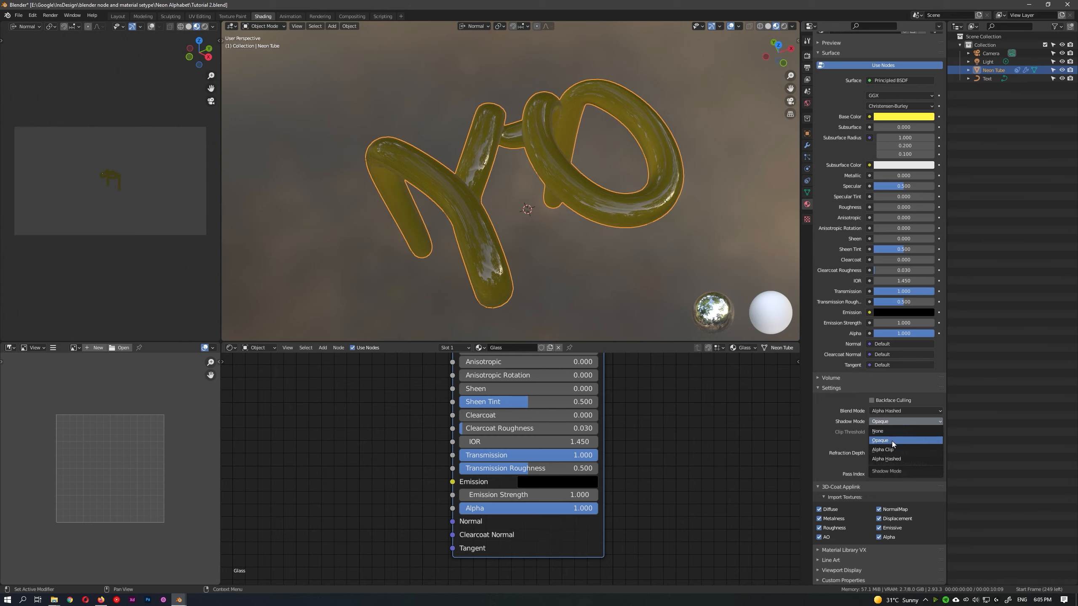
left_click(893, 459)
- Turn on Scene World lighting for the viewport's material preview shading
mouse_move(630, 245)
middle_mouse_down()
mouse_move(541, 168)
mouse_move(581, 212)
mouse_move(590, 204)
middle_mouse_up()
left_click(792, 26)
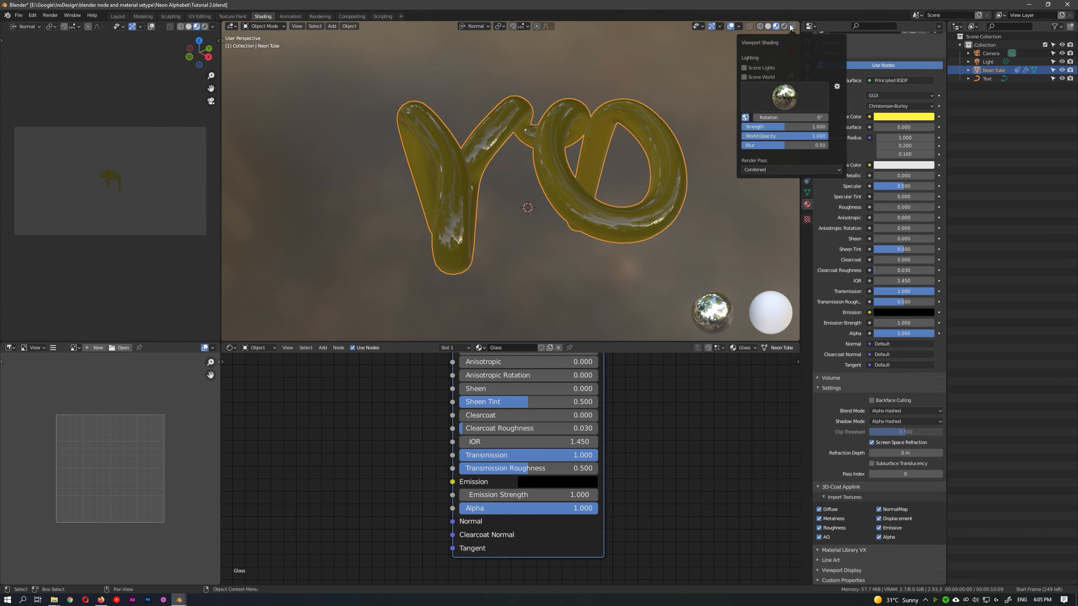
left_click(744, 77)
- Try a lower Transmission value on the Glass material's Principled BSDF
mouse_move(552, 166)
middle_mouse_down()
mouse_move(521, 174)
mouse_move(549, 197)
mouse_move(577, 185)
mouse_move(606, 207)
middle_mouse_up()
left_click_drag(586, 455, 528, 455)
scroll(589, 406, "down", 5)
scroll(879, 127, "up", 5)
- Add a second material slot to the Neon Tube with a new material named Neon Light
left_click(938, 54)
left_click(869, 107)
double_click(856, 108)
type("Neon")
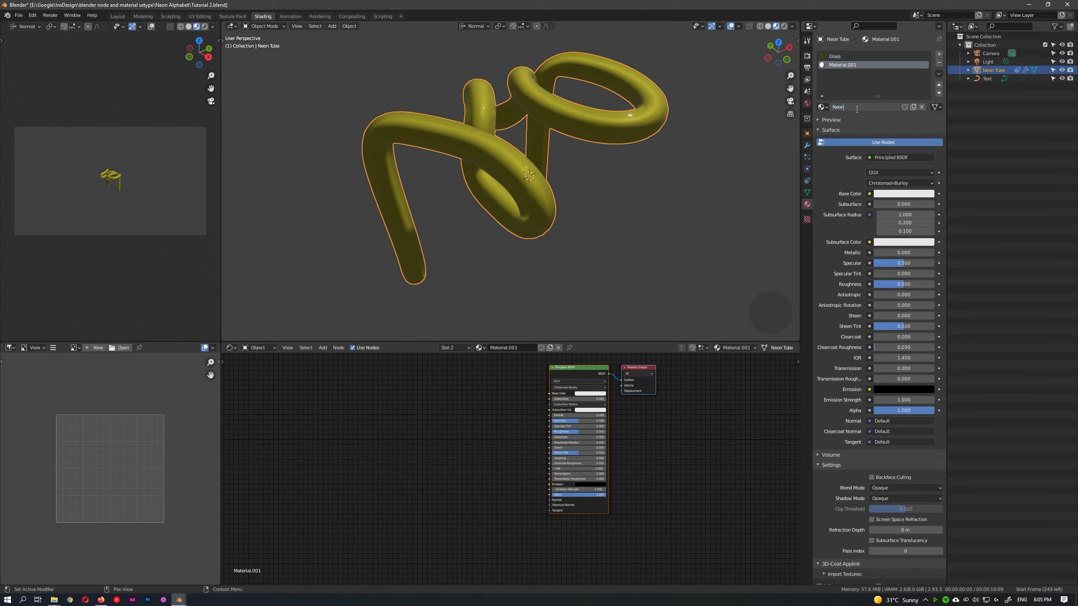
type(" Light")
key("Return")
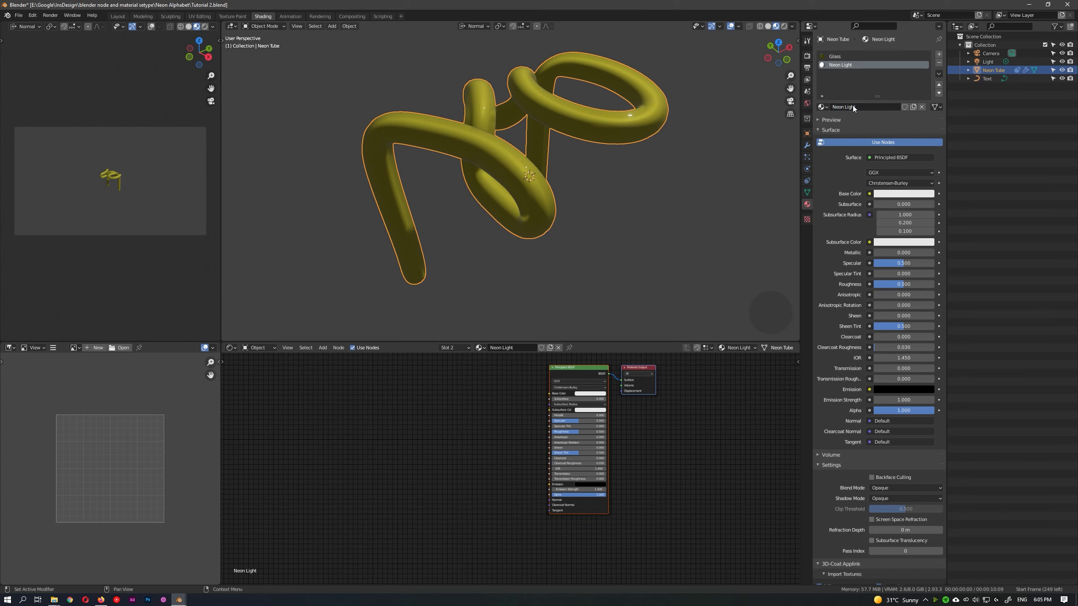
scroll(569, 402, "up", 3)
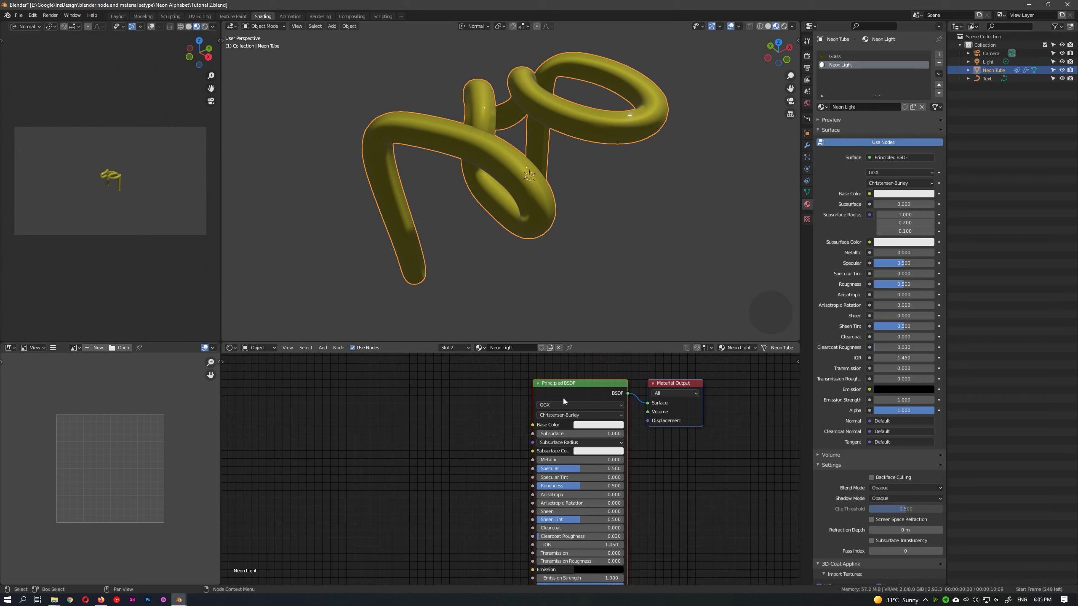
- Delete the Principled BSDF node from the Neon Light material
left_click(569, 386)
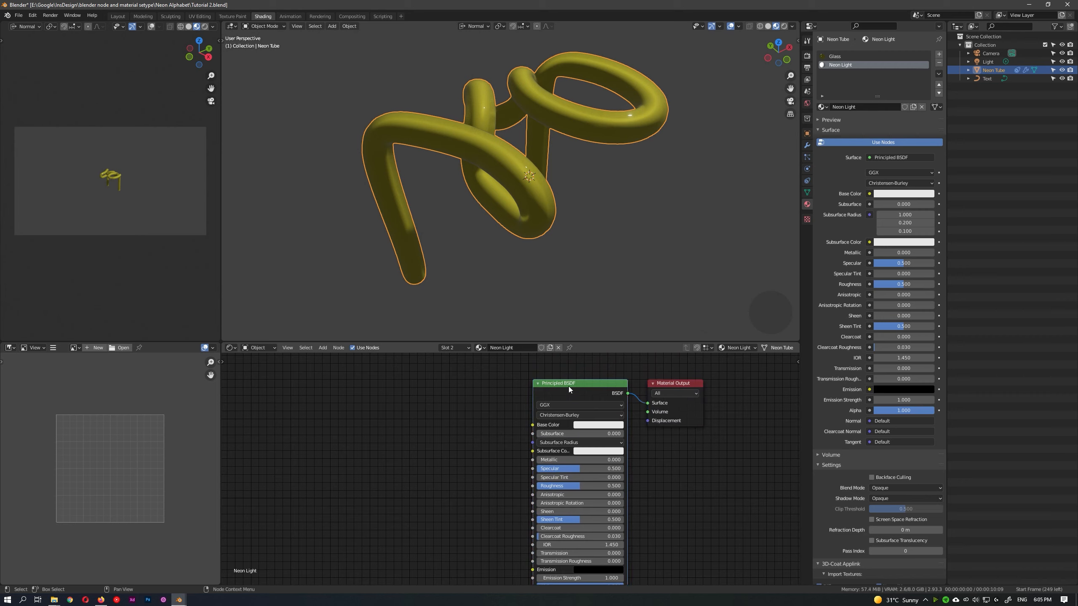
key("x")
key("shift+a")
mouse_move(426, 439)
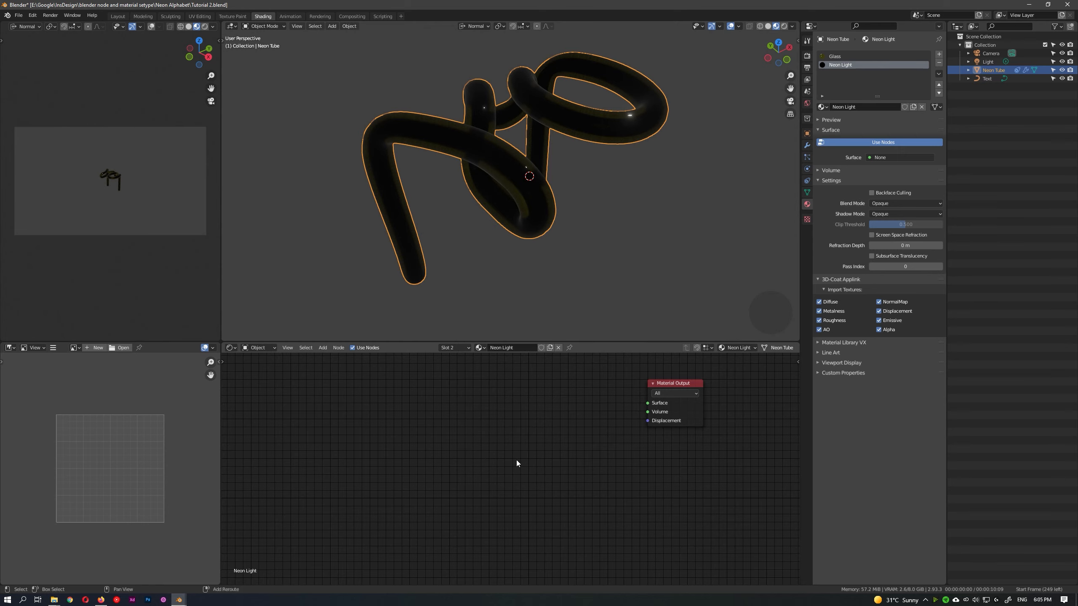
key("shift+a")
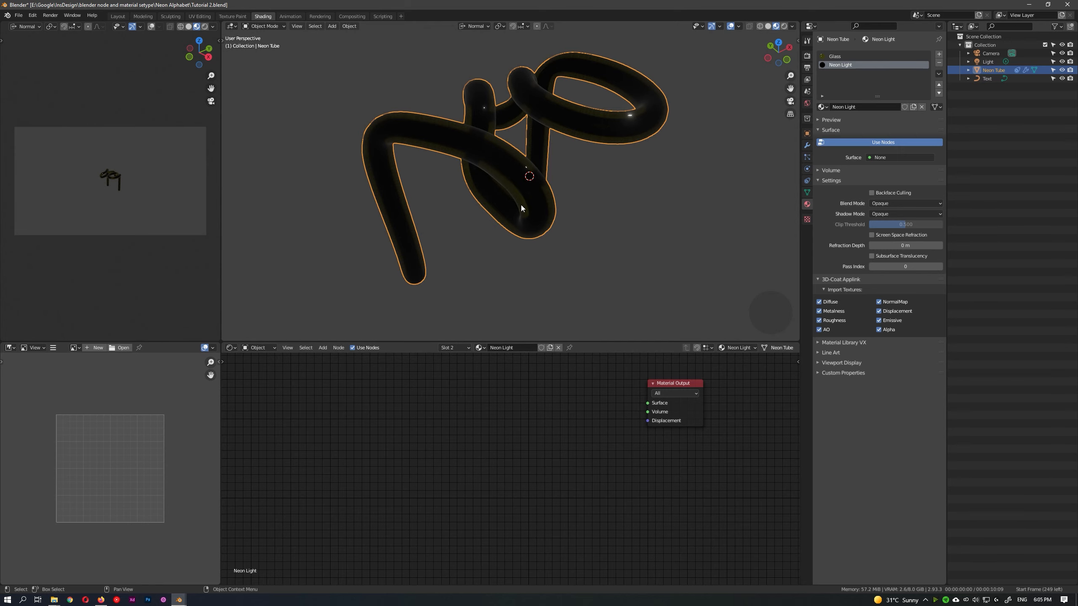
- Enable the Screencast Keys display in the 3D viewport
key("n")
left_click(795, 198)
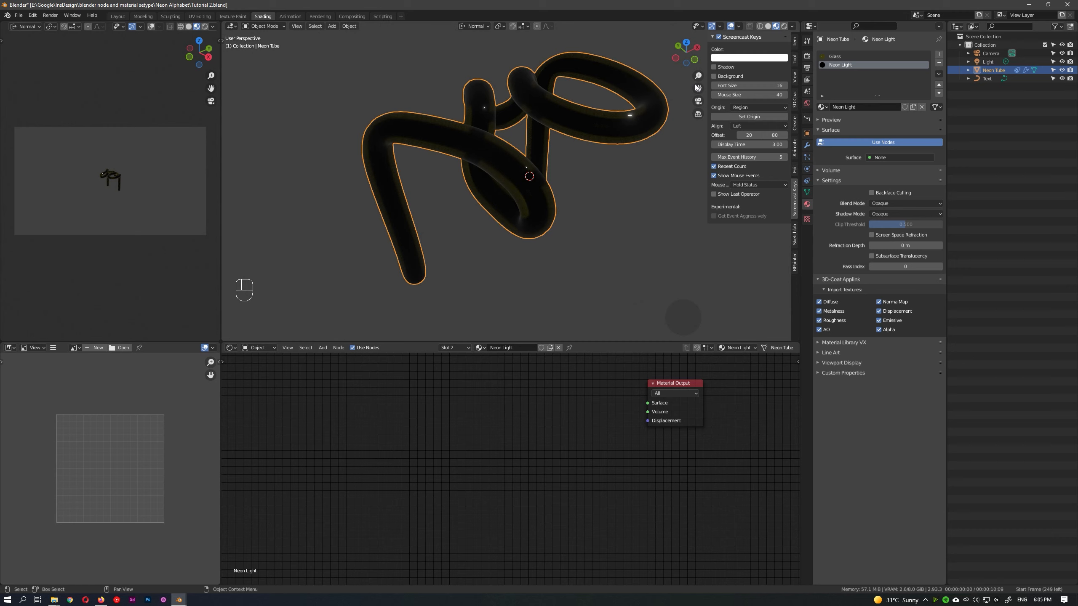
key("n")
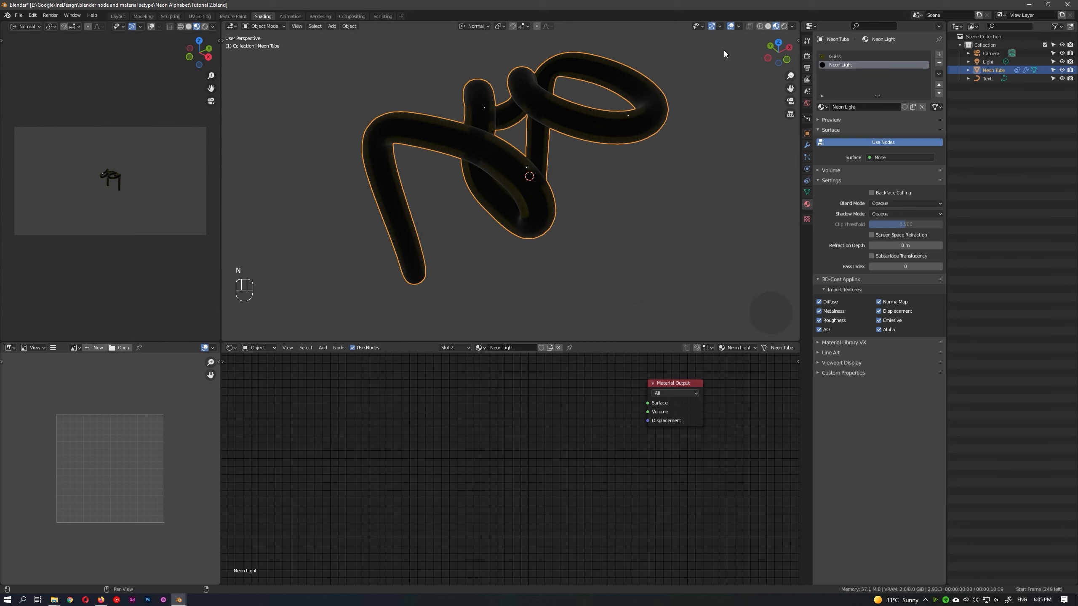
- Add an Emission shader with Strength 50 and connect it to the Material Output's Surface input
scroll(609, 453, "up", 1)
middle_click_drag(635, 378, 607, 391)
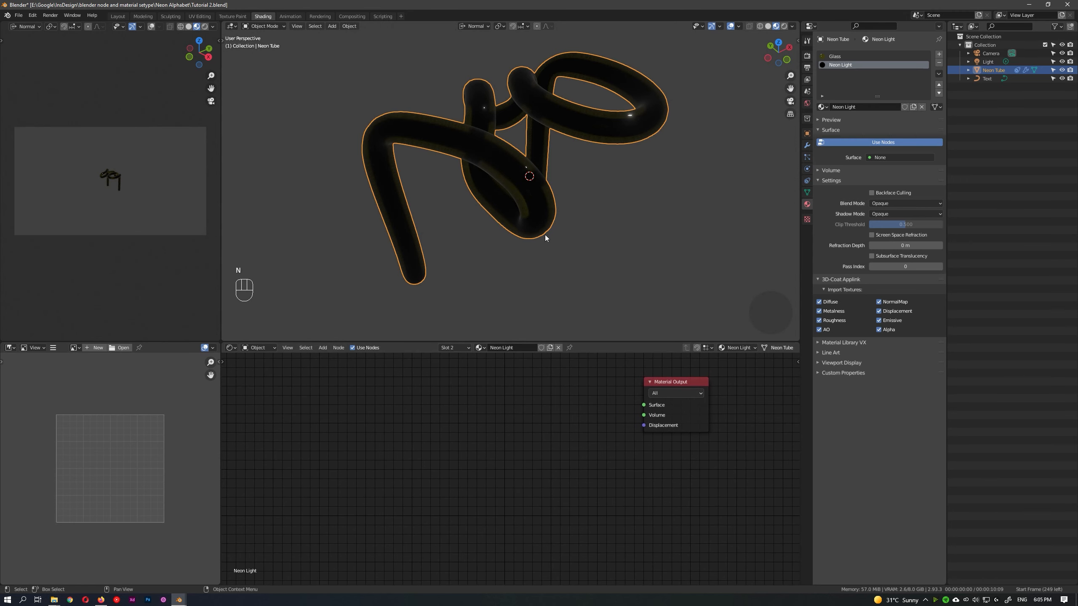
key("shift+a")
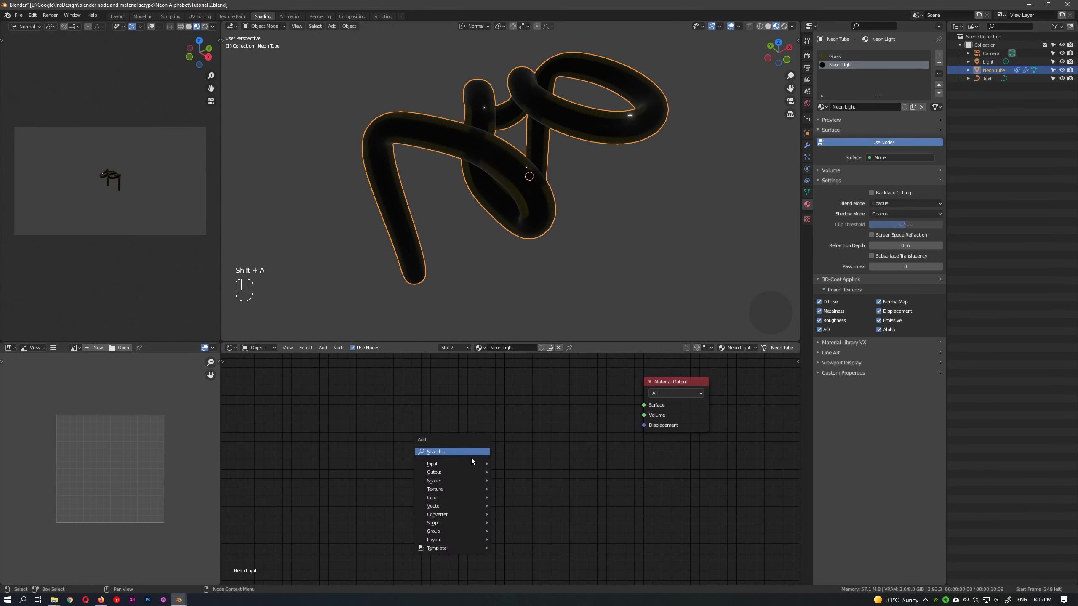
mouse_move(459, 480)
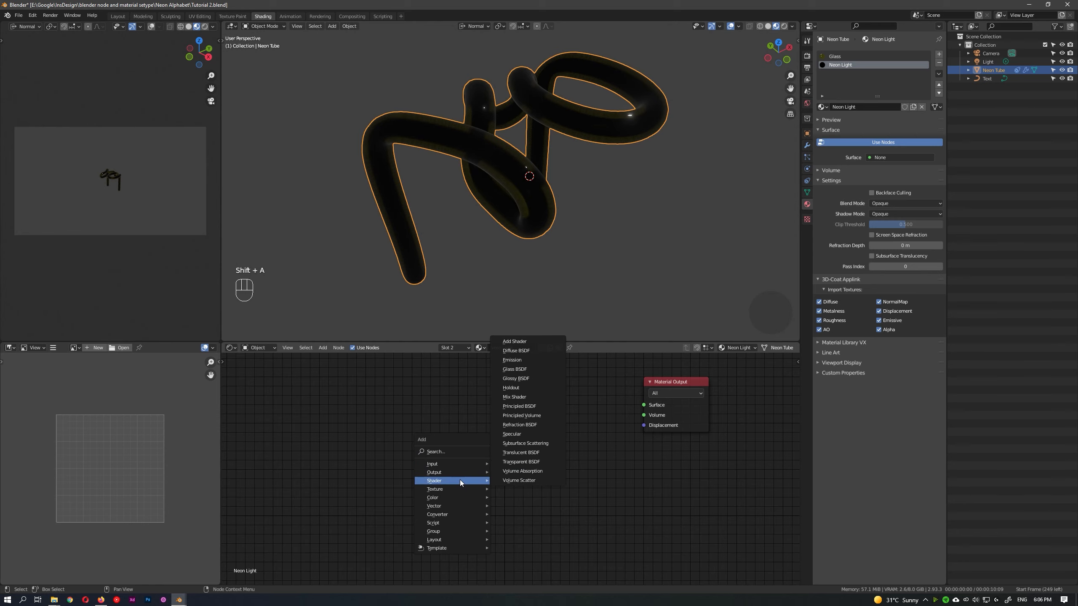
left_click(529, 360)
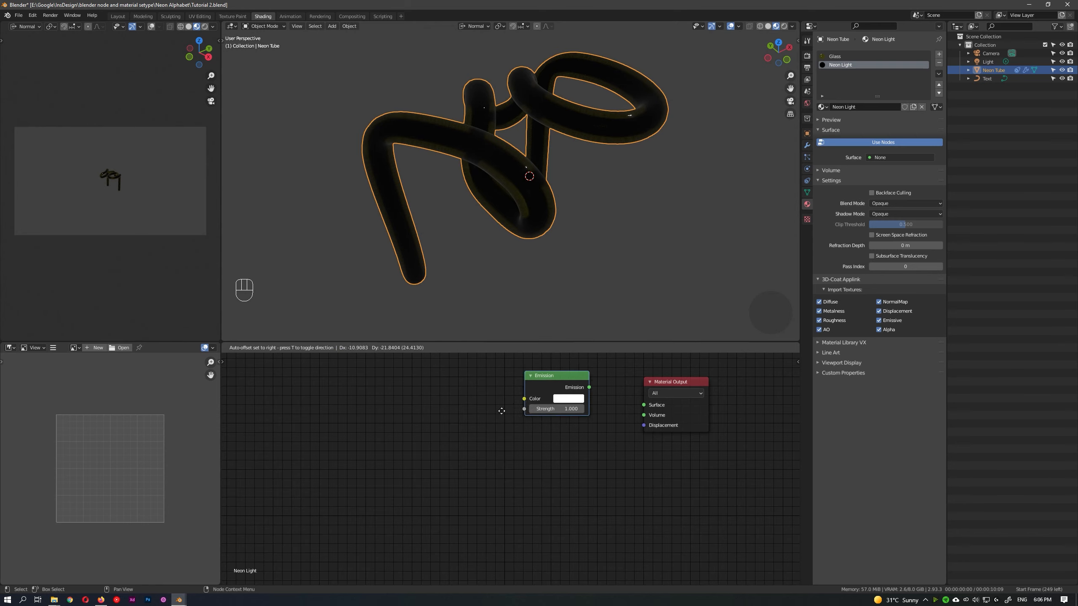
left_click(527, 400)
left_click(532, 445)
type("50")
key("Return")
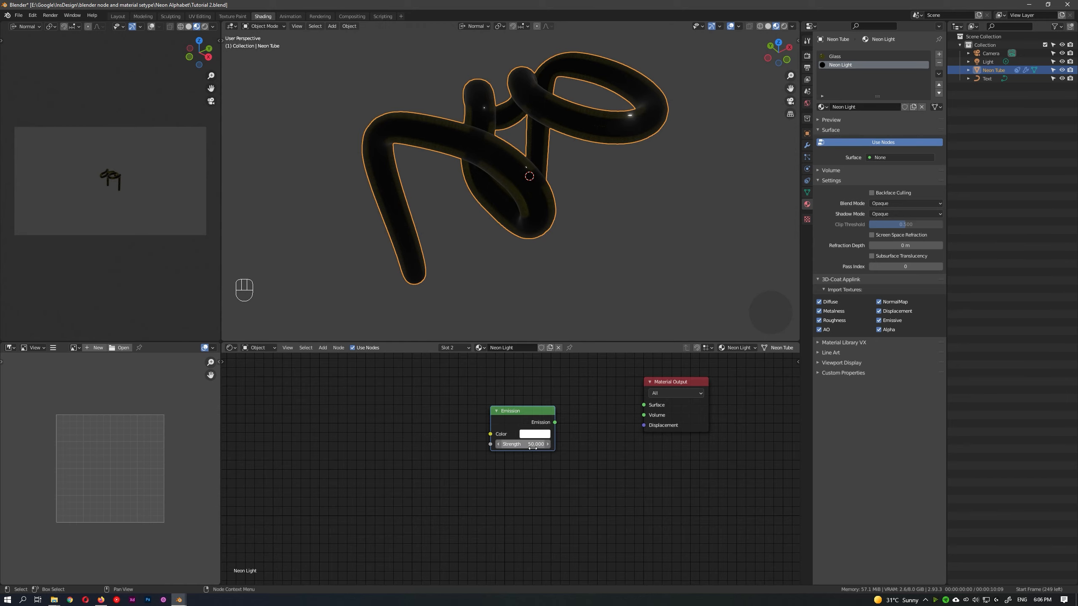
left_click_drag(554, 422, 644, 405)
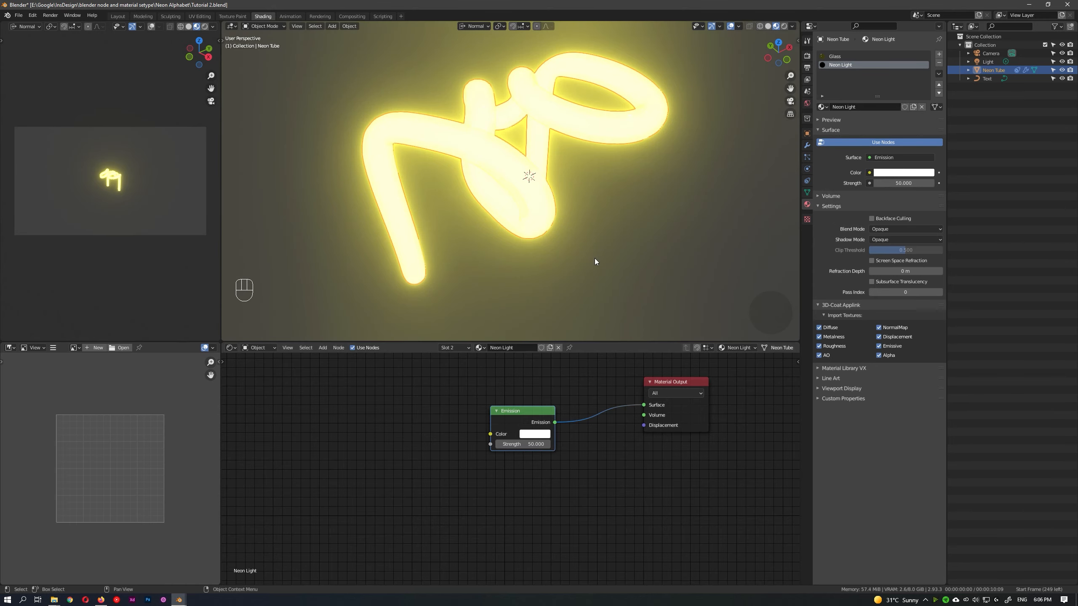
- Select the Glass material and set its Principled BSDF's IOR to 1.15
middle_click_drag(594, 258, 543, 166)
scroll(543, 209, "down", 3)
scroll(544, 187, "up", 2)
left_click(844, 57)
double_click(518, 482)
type("1.15")
key("Return")
scroll(530, 202, "up", 2)
scroll(511, 458, "down", 2)
middle_click_drag(507, 425, 506, 482)
scroll(506, 482, "up", 1)
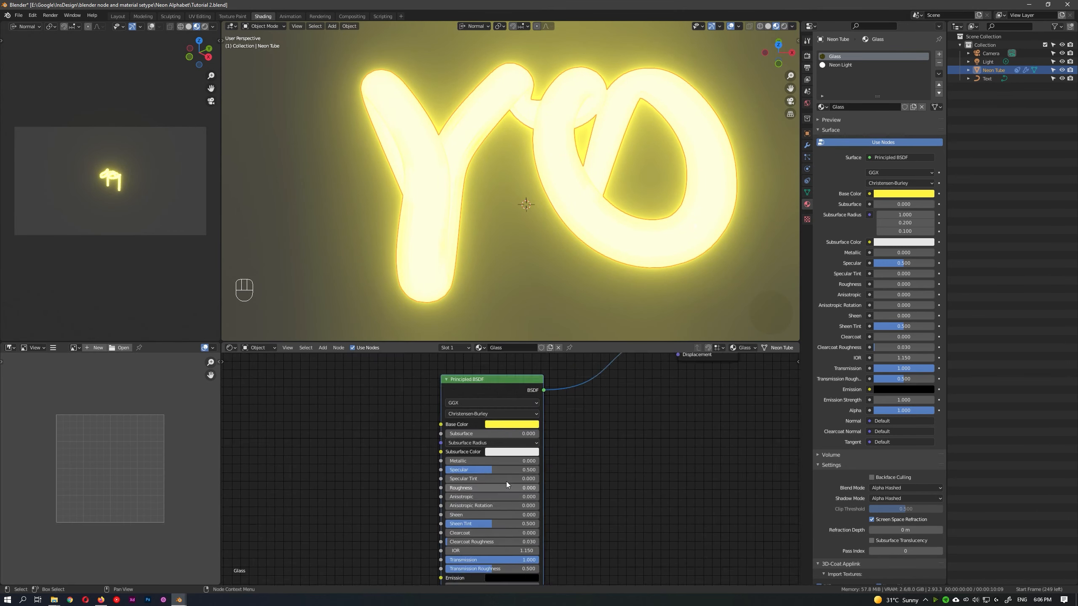
- Darken the yellow Base Color of the Glass material's Principled BSDF
scroll(510, 468, "up", 1)
left_click(529, 410)
left_click_drag(571, 260, 571, 313)
middle_click_drag(538, 186, 497, 216)
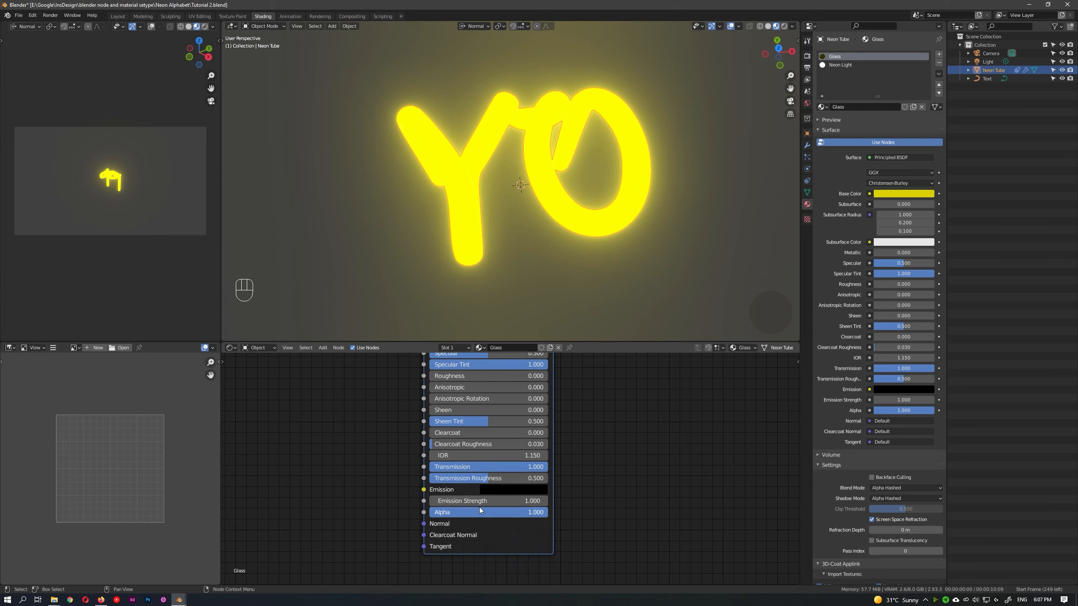
- Set the Alpha of the Glass material's Principled BSDF to 0.95
left_click(481, 511)
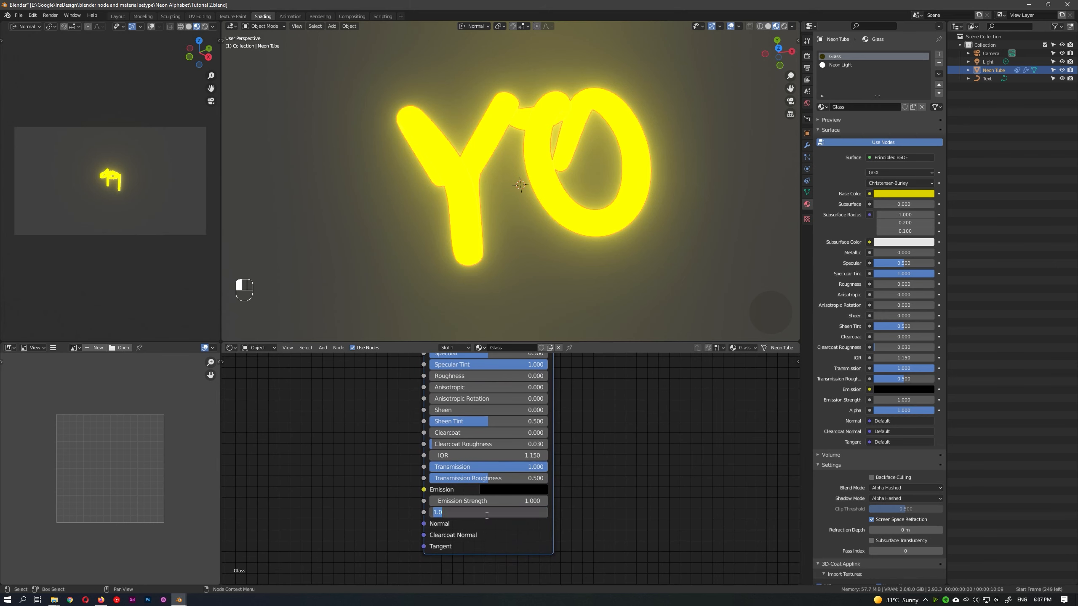
type("0.95")
key("Return")
mouse_move(560, 166)
middle_mouse_down()
mouse_move(527, 174)
mouse_move(527, 185)
mouse_move(545, 160)
mouse_move(555, 162)
middle_mouse_up()
- Switch the main viewport to rendered shading and change the render engine to Cycles
scroll(512, 458, "down", 8)
middle_click_drag(516, 370, 526, 468)
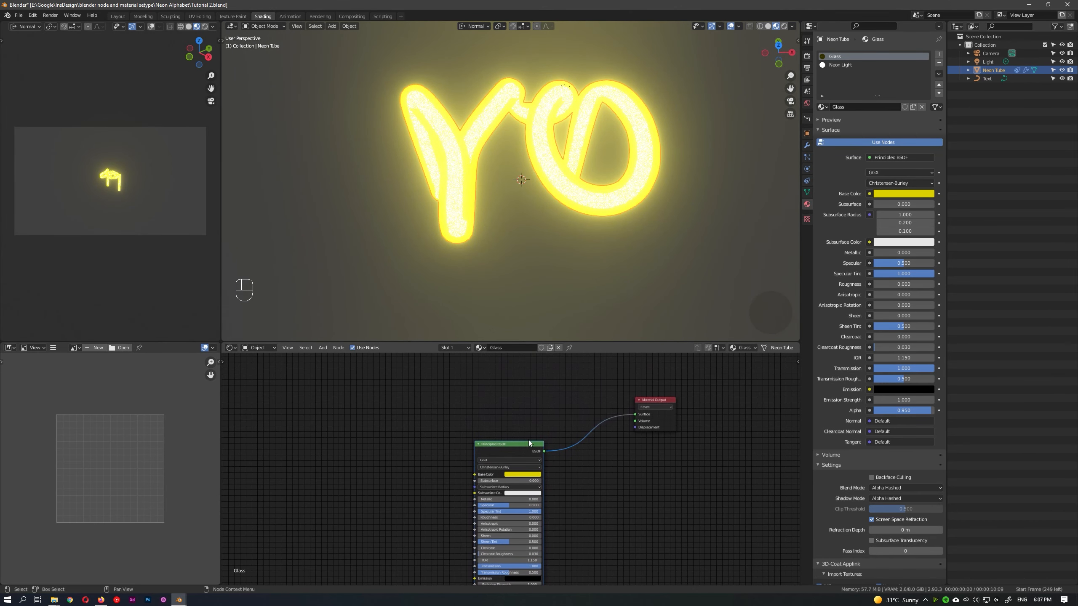
left_click(785, 26)
left_click(807, 56)
left_click(906, 54)
- Duplicate the Eevee Material Output node above the original and set the copy's target to Cycles
key("shift+d")
left_click(615, 422)
middle_click_drag(491, 420, 507, 442)
key("shift+a")
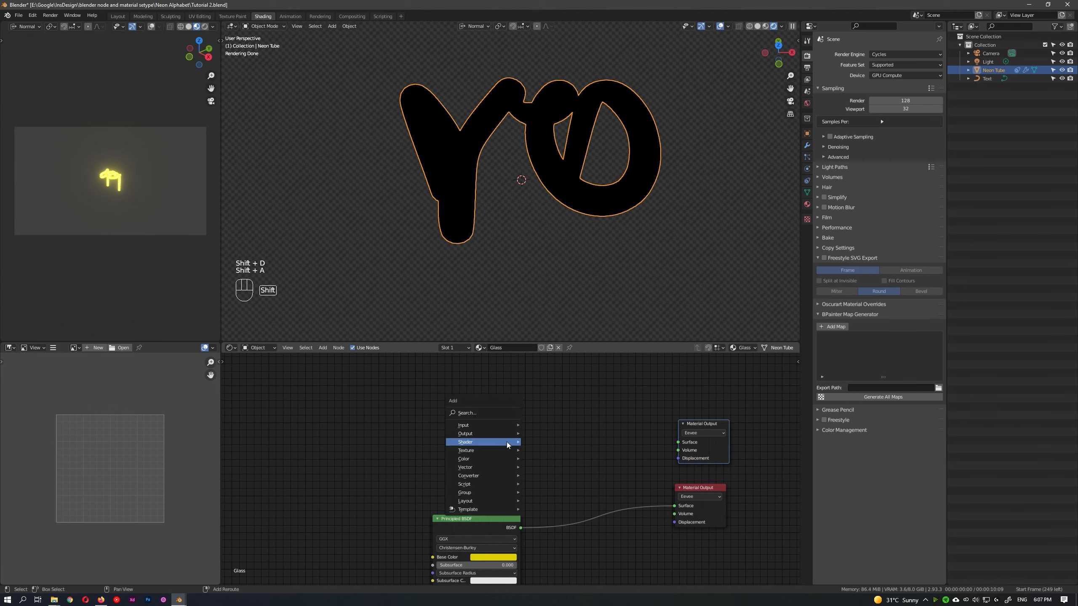
left_click(692, 434)
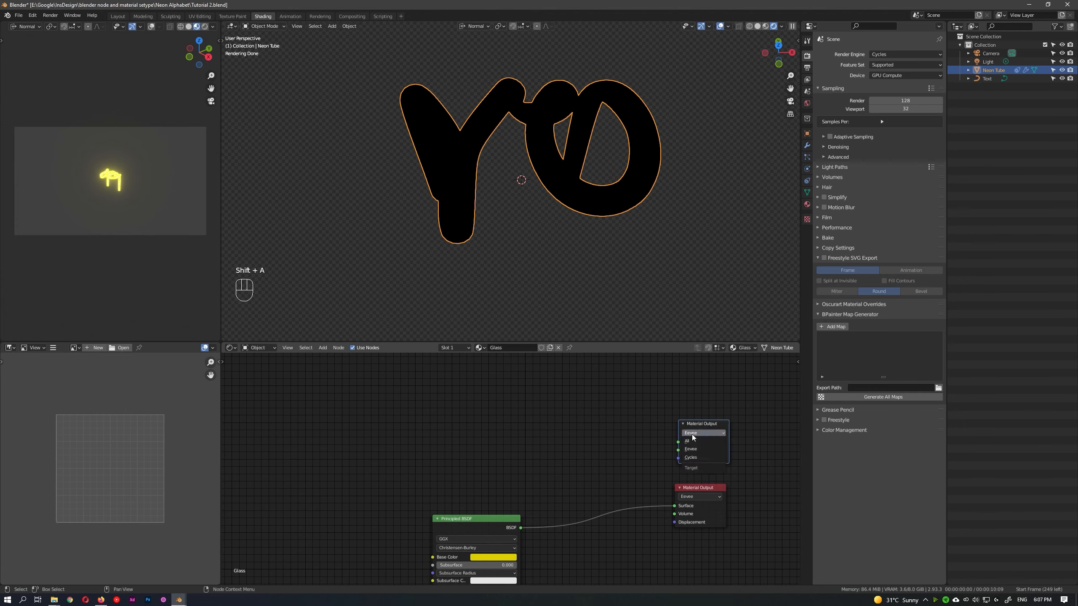
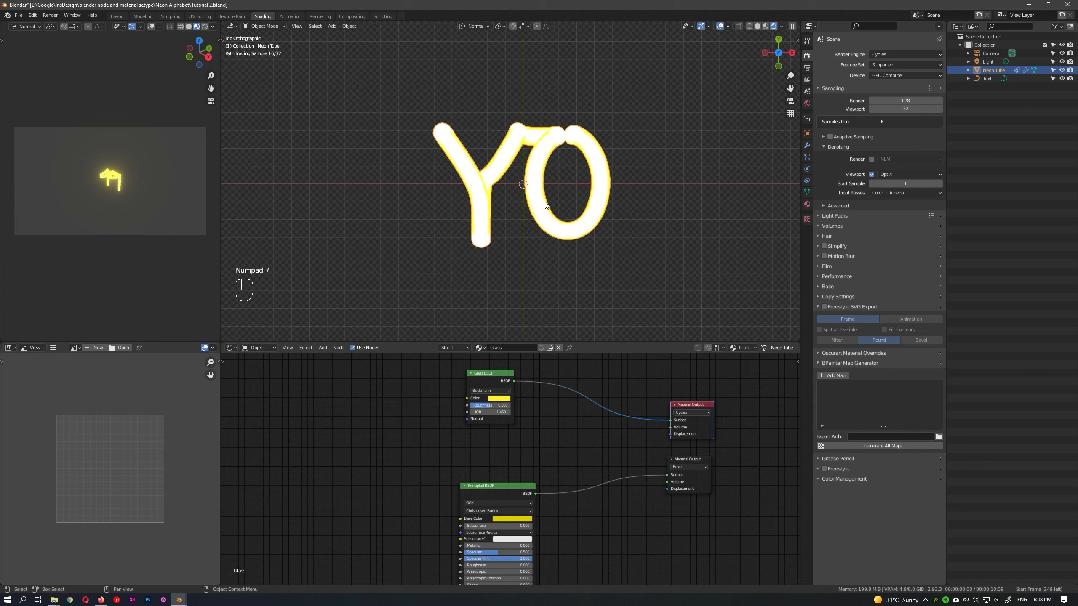
- Add a Gamma node and connect it to the Glass BSDF's Color and the Principled BSDF's Base Color
scroll(543, 211, "up", 2)
middle_click_drag(445, 417, 525, 404)
key("shift+a")
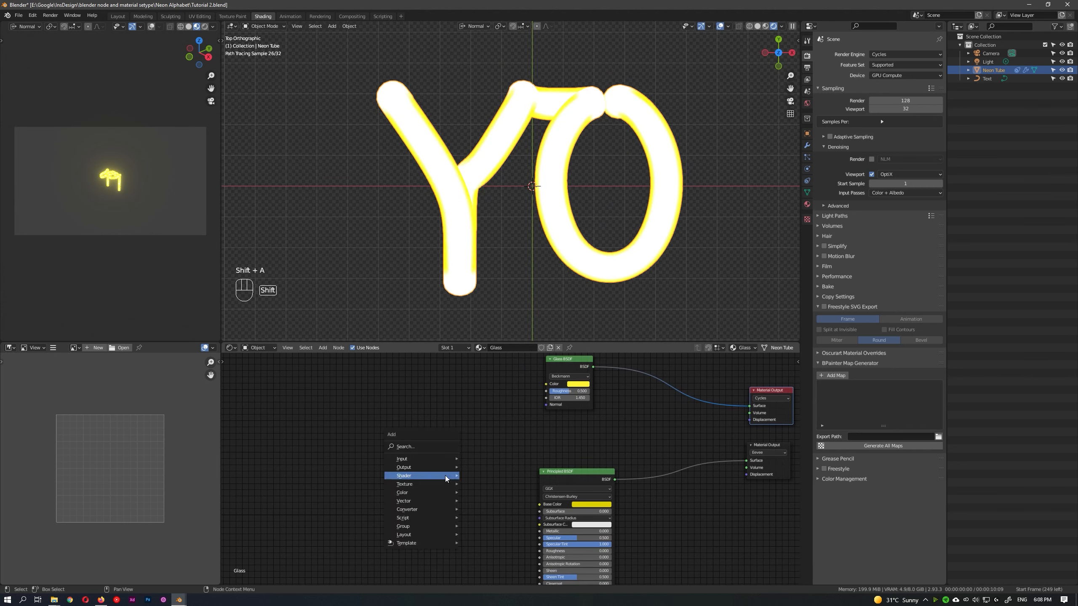
mouse_move(420, 492)
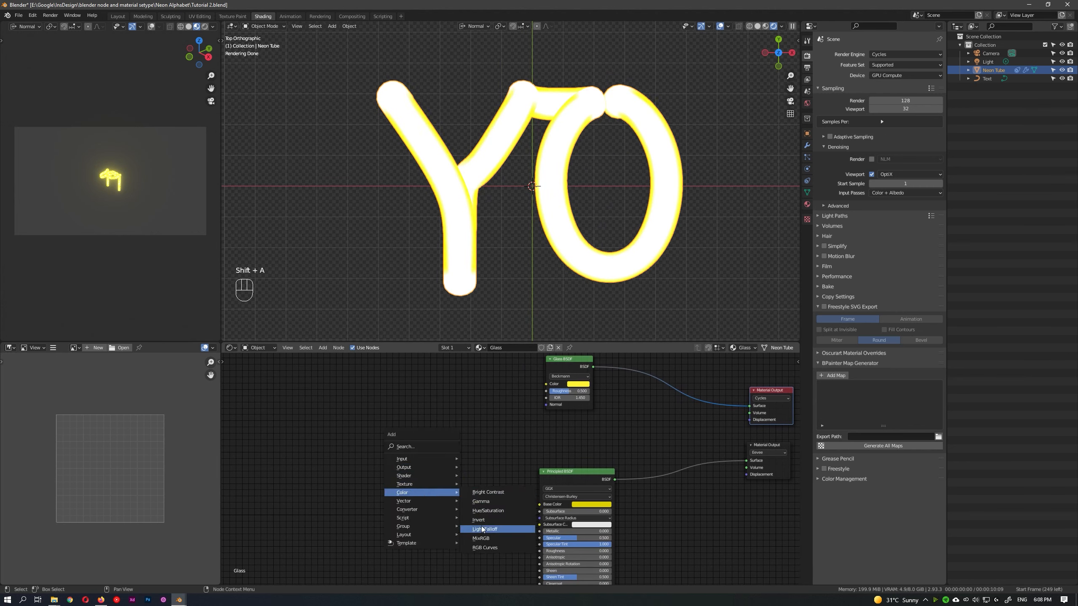
left_click(481, 502)
left_click_drag(459, 456, 546, 384)
left_click_drag(458, 455, 539, 505)
- Set the Gamma node's Color to orange-yellow with hue 0.082, saturation 1 and lightness 0.505
key("KP_7")
left_click(464, 424)
left_click_drag(533, 330, 533, 302)
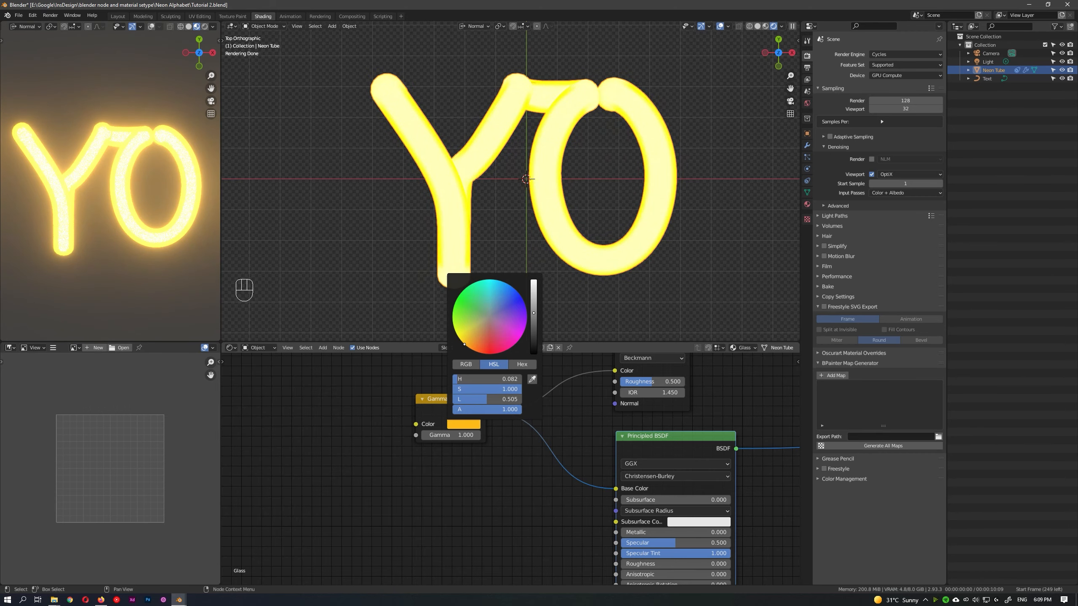
mouse_move(589, 136)
middle_mouse_down()
mouse_move(579, 107)
mouse_move(582, 130)
middle_mouse_up()
- Group the Gamma, Glass BSDF and Principled BSDF nodes and spread out the nodes inside the group
scroll(403, 404, "down", 5)
left_click_drag(390, 369, 573, 489)
key("ctrl+g")
left_click_drag(584, 447, 663, 449)
left_click_drag(419, 453, 435, 453)
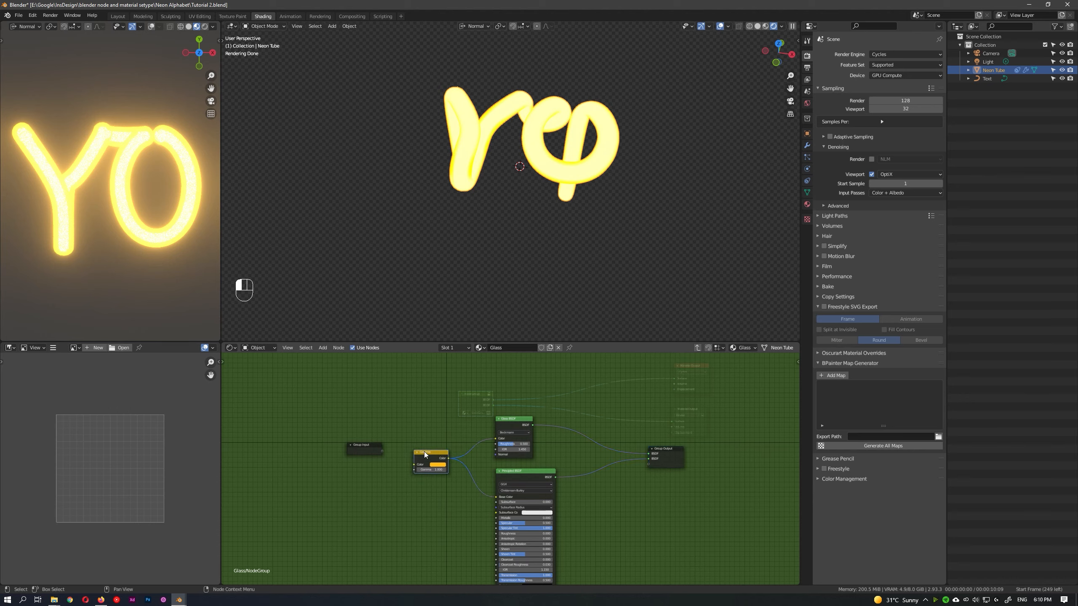
left_click_drag(365, 449, 340, 455)
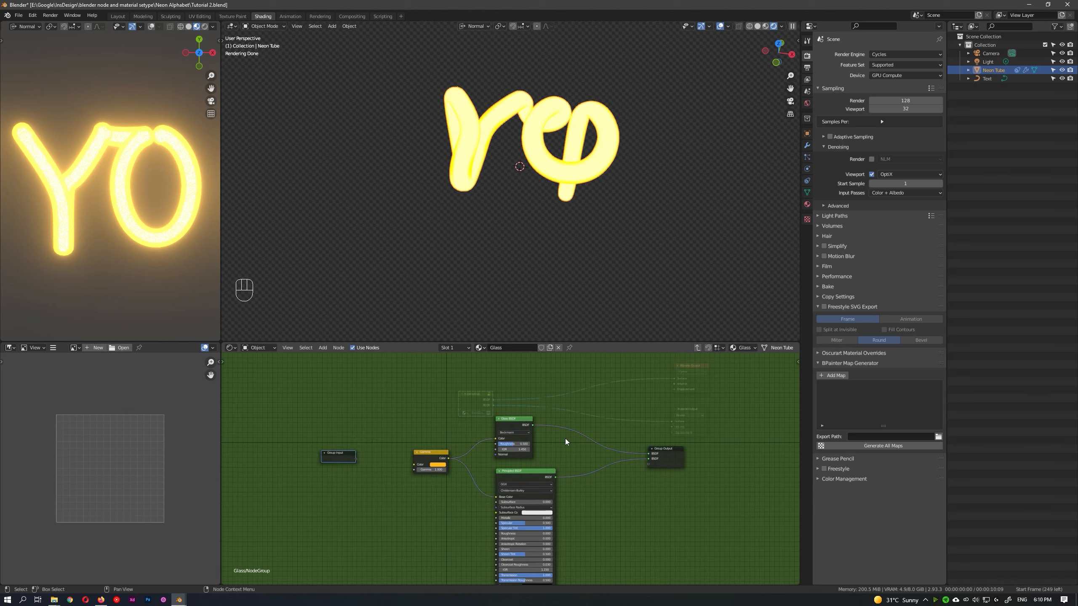
- Rename the node group's first output, fed by the Glass BSDF, as BSDF Cycles
left_click(677, 454)
scroll(618, 454, "up", 3)
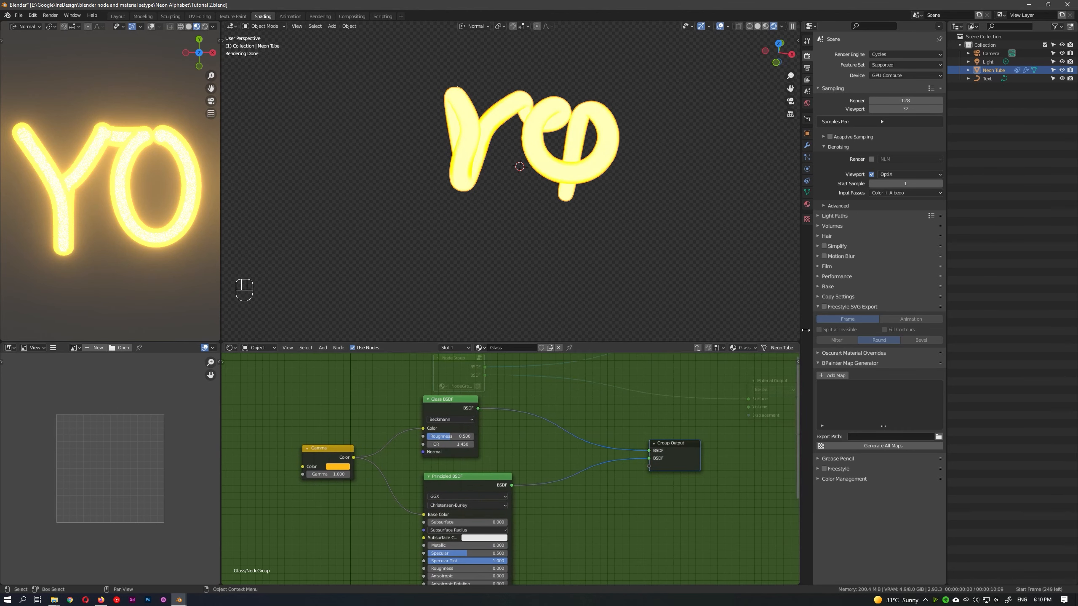
left_click(797, 362)
left_click(743, 441)
left_click(767, 492)
type("C")
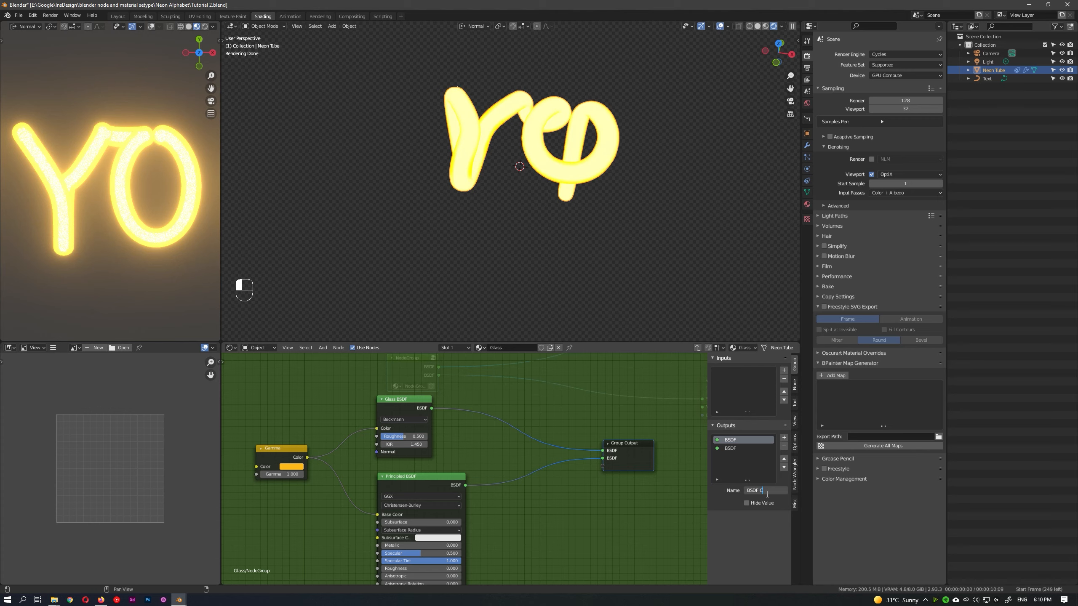
type("ycles")
key("Return")
- Rename the node group's second output as BSDF Eevee
left_click(732, 448)
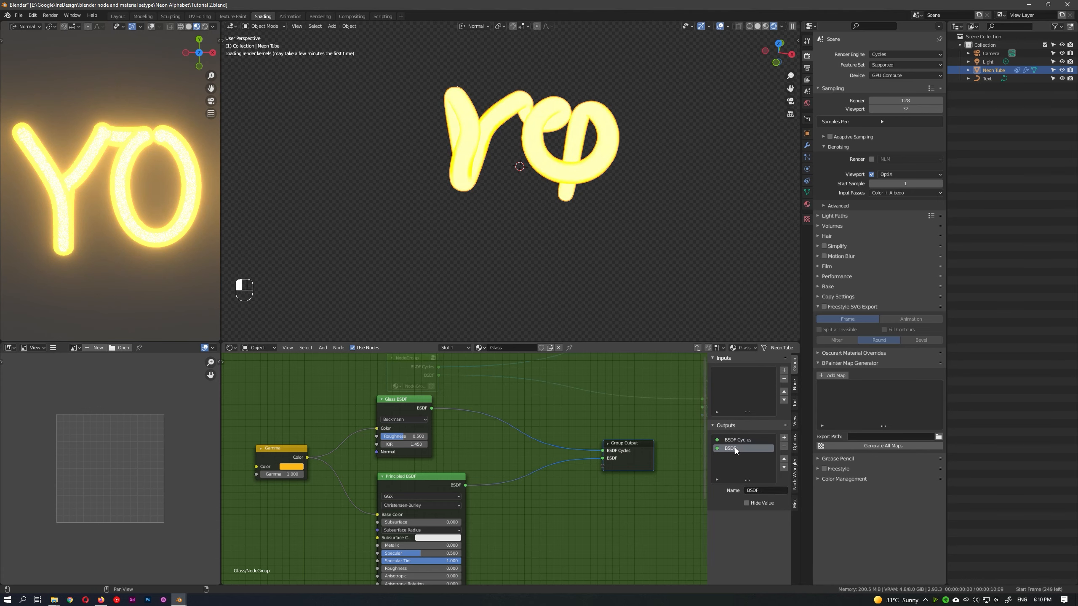
left_click(771, 492)
type("E")
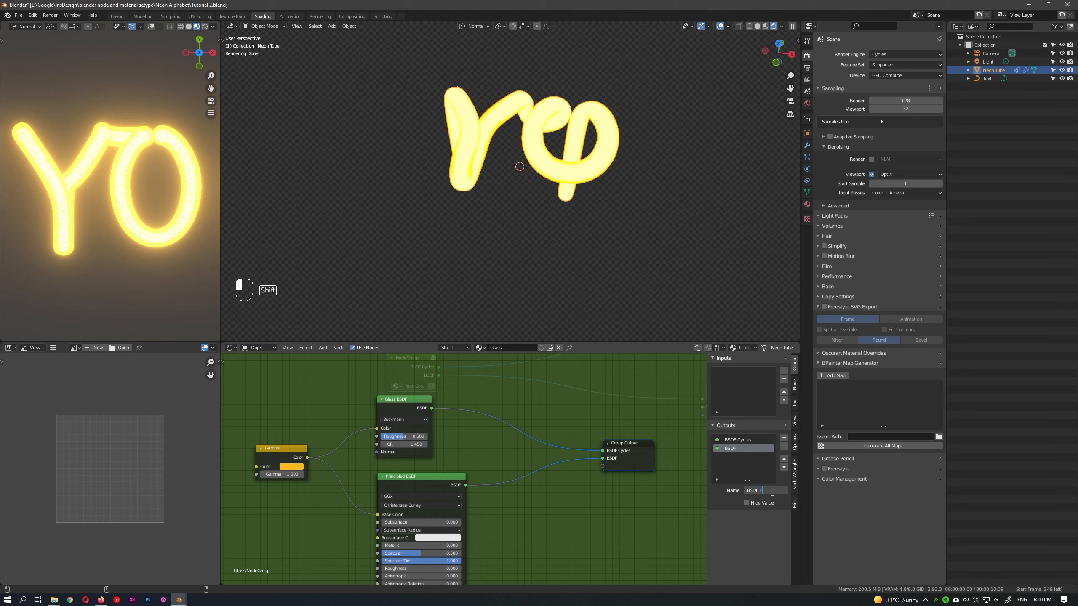
type("evee")
key("Return")
- Leave the node group and rename it as Neone Glass
key("Tab")
middle_click_drag(450, 388, 471, 448)
scroll(467, 445, "up", 3)
double_click(434, 448)
type("Neo")
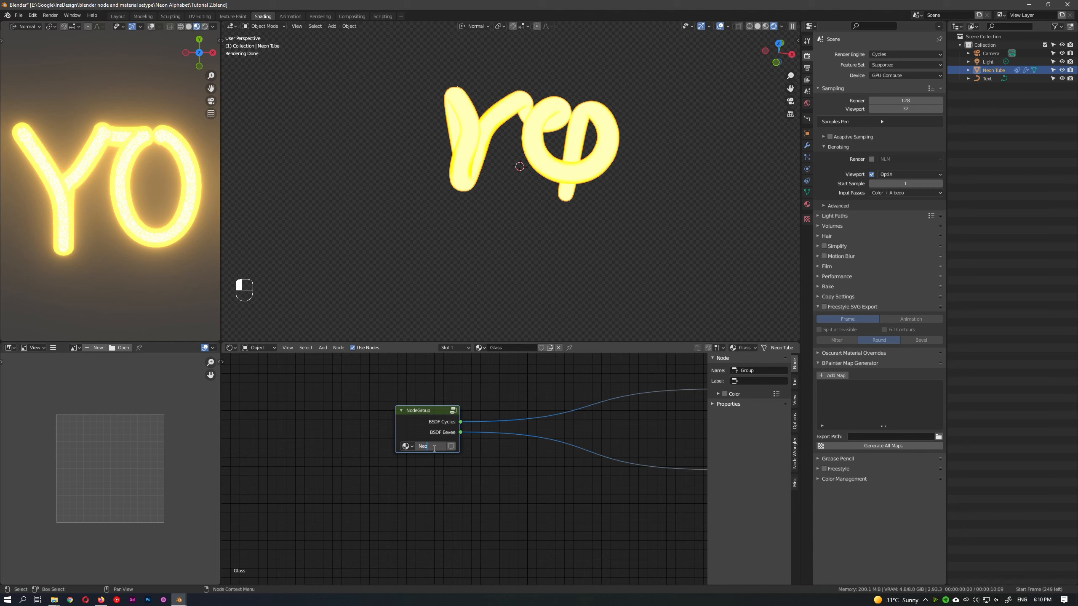
type("ne Glass")
key("Return")
key("Home")
- Save the Blender file and show the Neon Tube's material properties
key("ctrl+s")
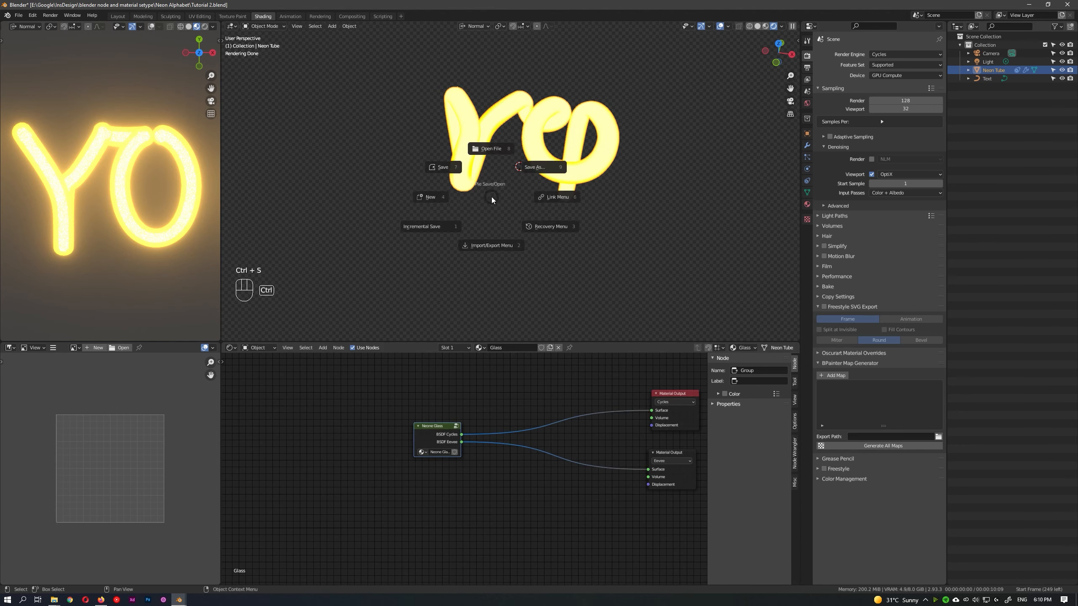
left_click(453, 176)
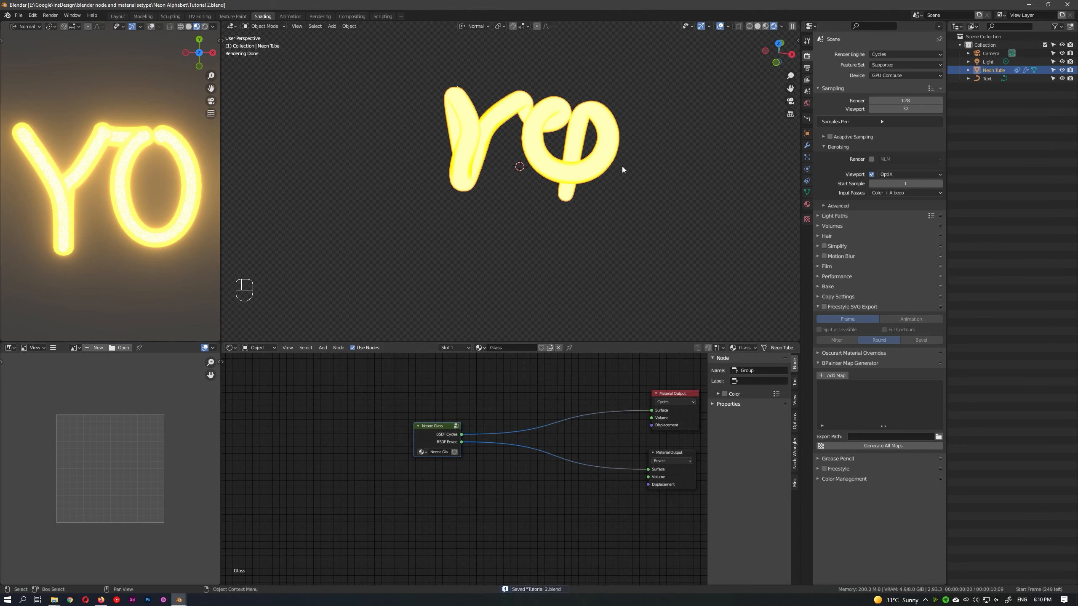
left_click(806, 204)
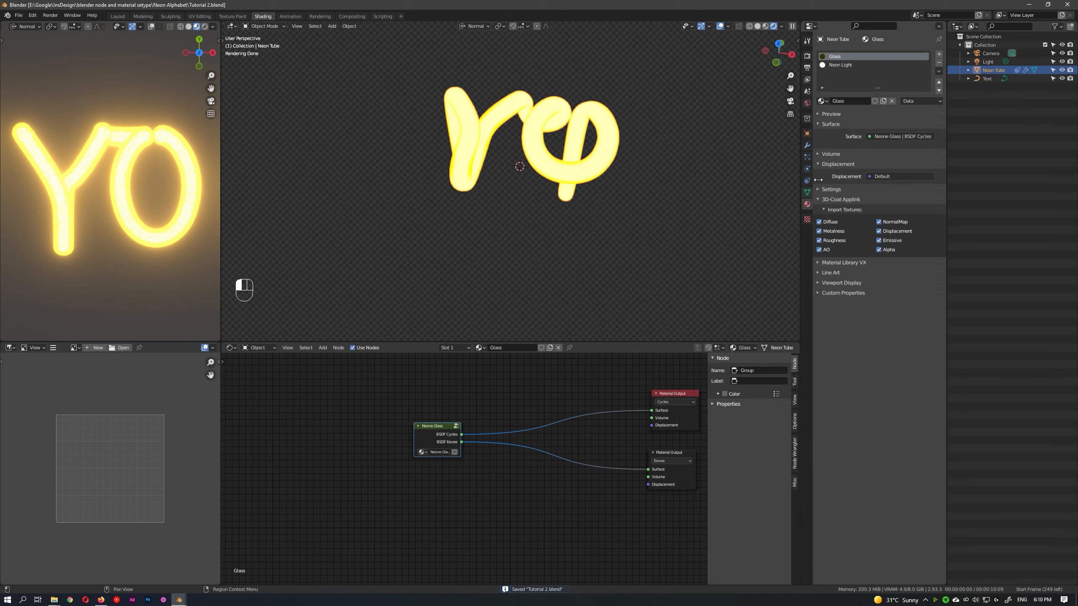
- Switch to the Neon Light material and add a Texture Coordinate node ahead of the Emission node
left_click(839, 66)
left_click_drag(524, 454, 369, 392)
middle_click_drag(439, 434, 594, 440)
scroll(461, 456, "down", 7)
scroll(488, 441, "up", 3)
key("shift+a")
left_click(424, 458)
left_click(356, 421)
- Add a Map Range node between the Texture Coordinate and Emission nodes, leaving space for another node before it
key("shift+a")
mouse_move(415, 499)
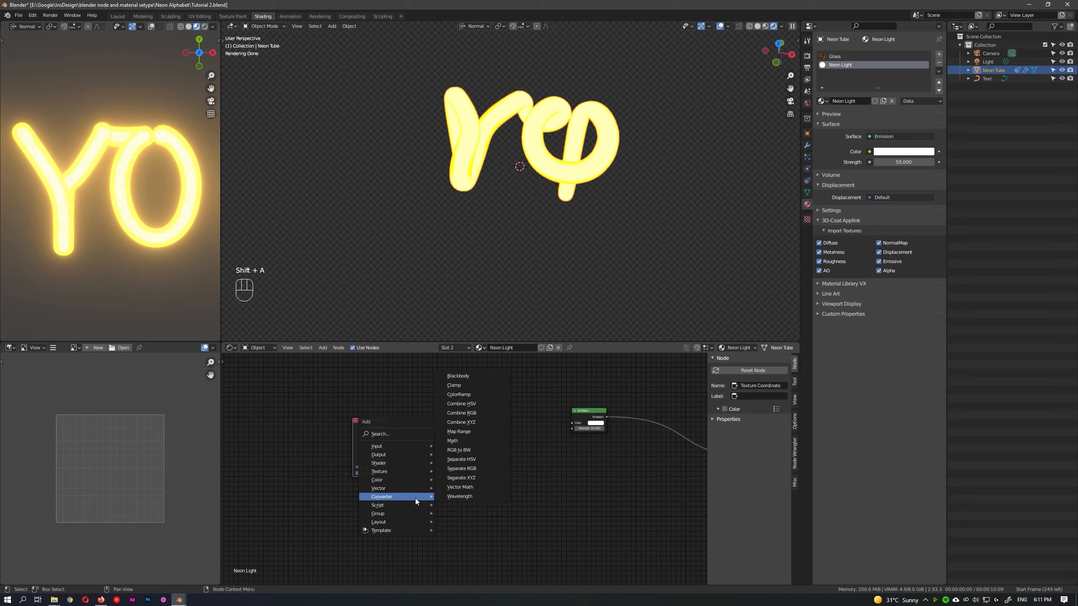
left_click(479, 431)
left_click(441, 433)
scroll(429, 432, "up", 3)
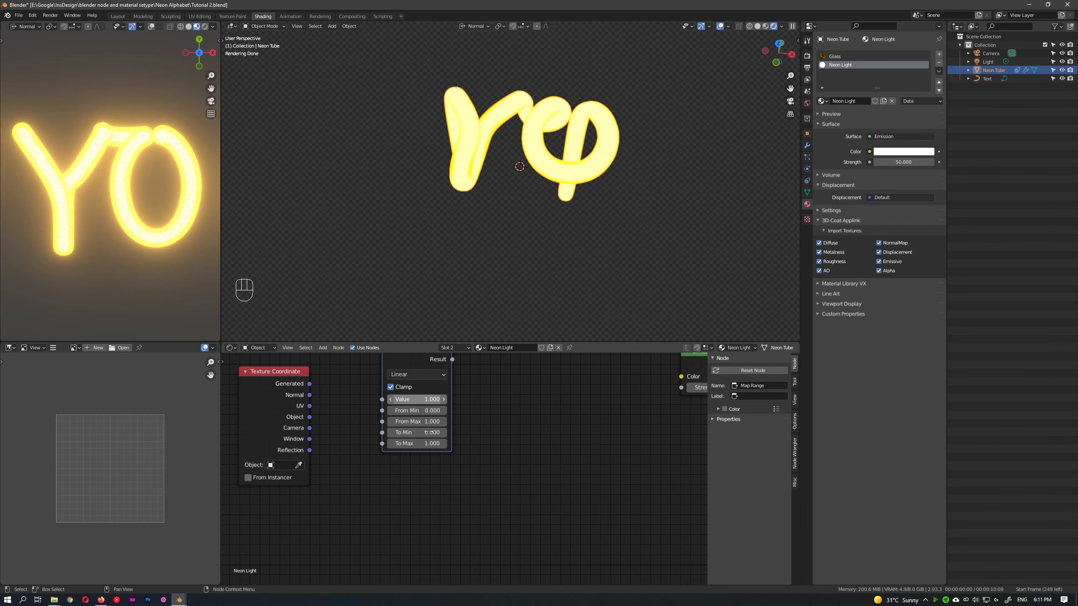
scroll(479, 437, "down", 4)
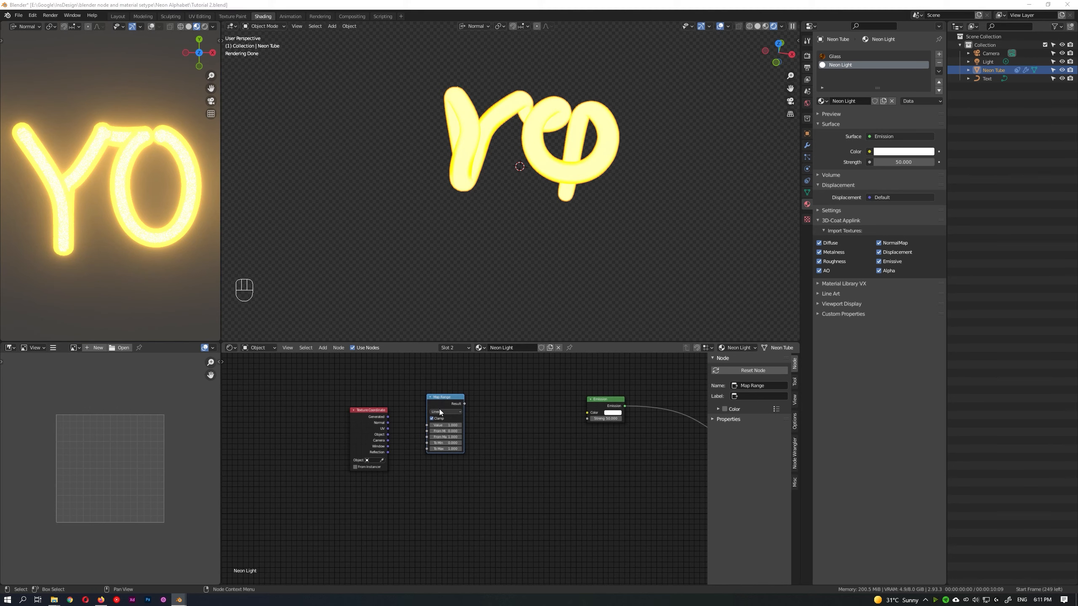
left_click_drag(439, 409, 461, 404)
- Insert a Separate XYZ node, feed it Object coordinates, link its Z output to the Map Range value and preview the result
key("shift+a")
mouse_move(410, 436)
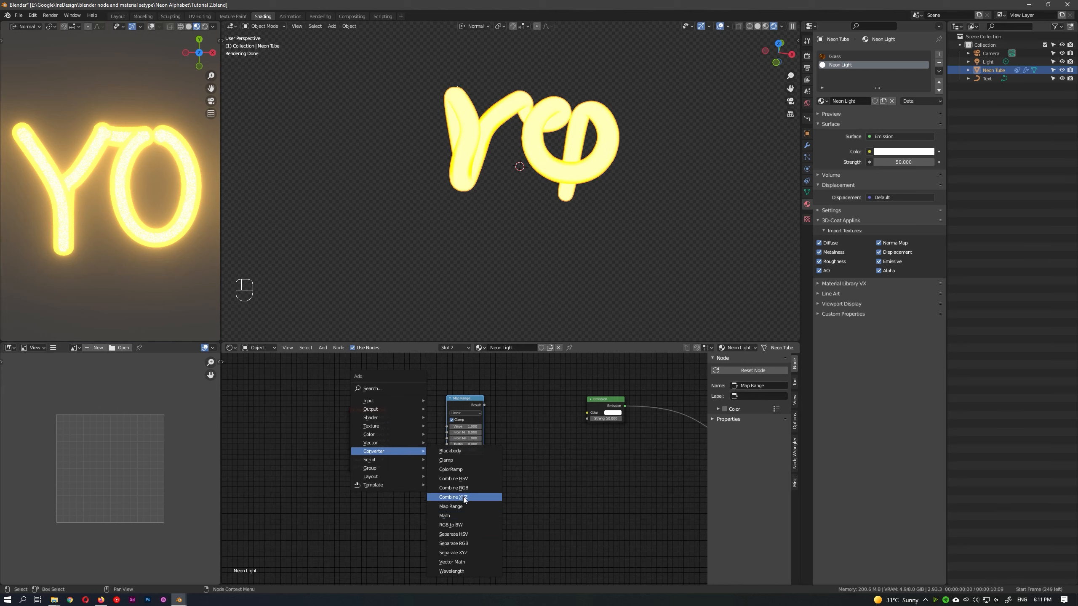
left_click(455, 553)
left_click(399, 403)
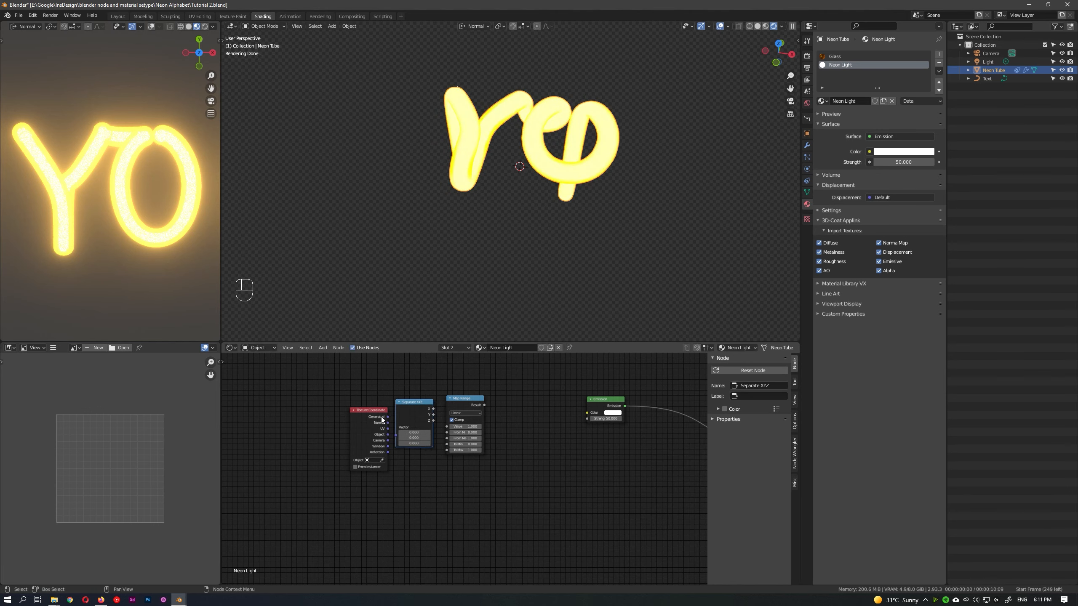
left_click_drag(392, 437, 446, 426)
left_click(462, 401, "ctrl+shift")
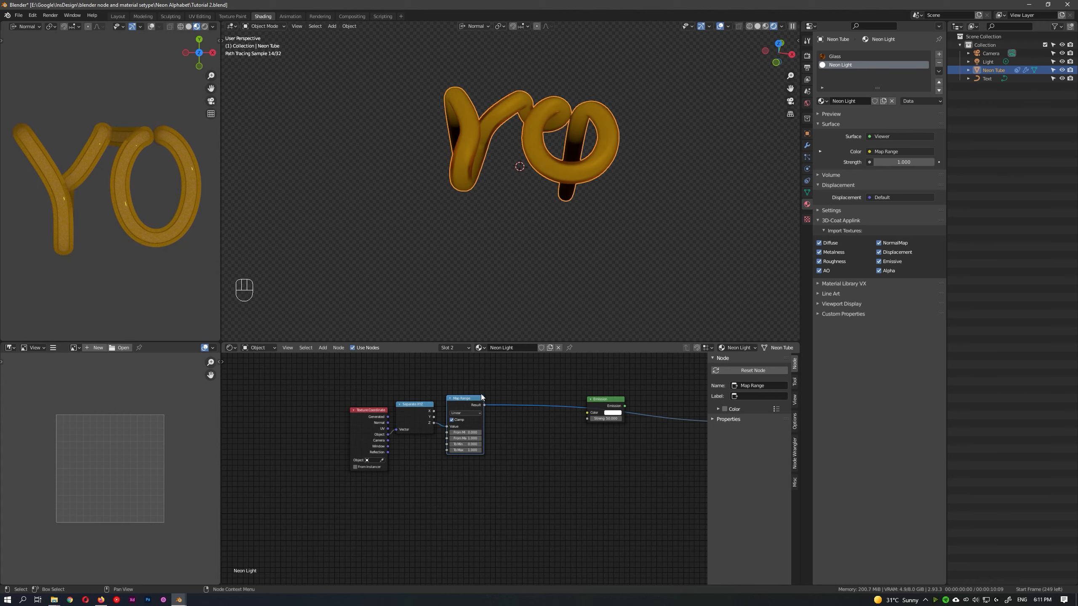
- Set the Map Range's From Max to 0.250 and From Min to 0.160
scroll(461, 401, "up", 3)
middle_click_drag(559, 171, 571, 150)
scroll(564, 179, "up", 3)
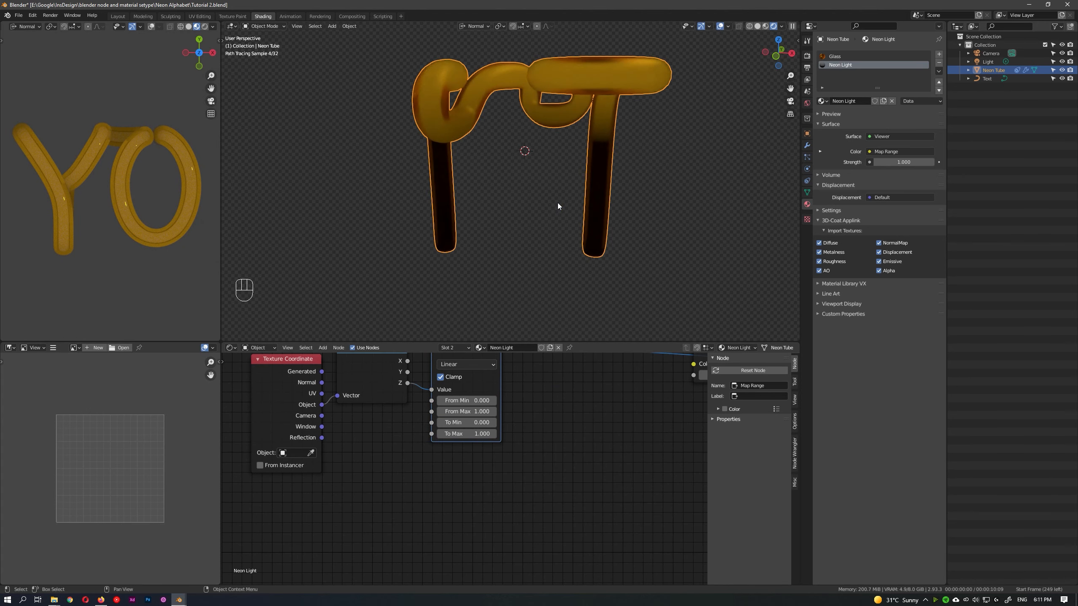
scroll(476, 401, "up", 2)
scroll(477, 401, "up", 4, "shift")
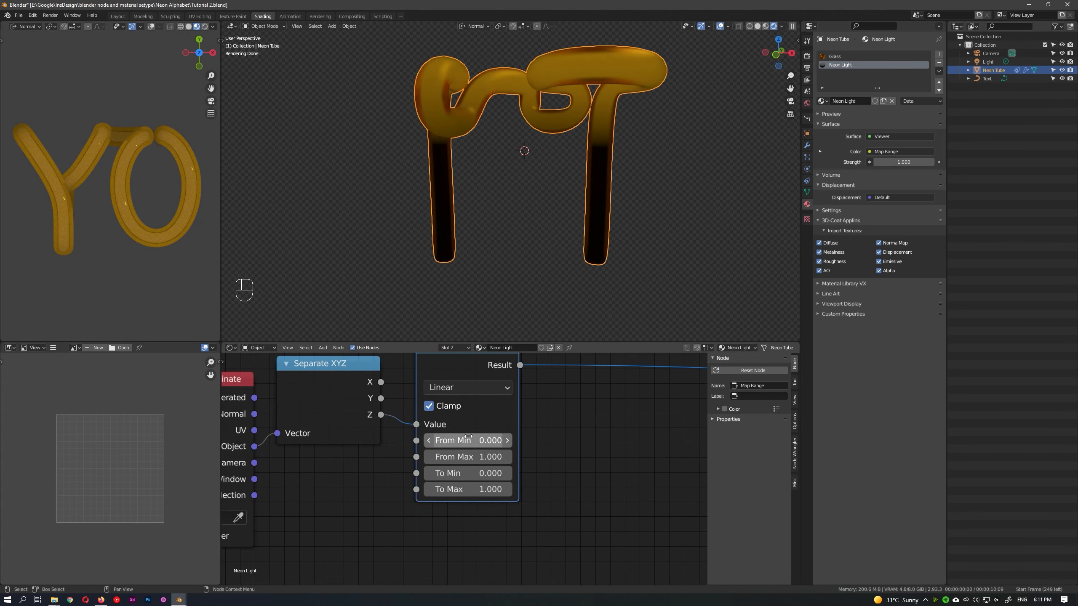
left_click_drag(471, 456, 439, 457, "shift")
left_click_drag(471, 440, 485, 440, "shift")
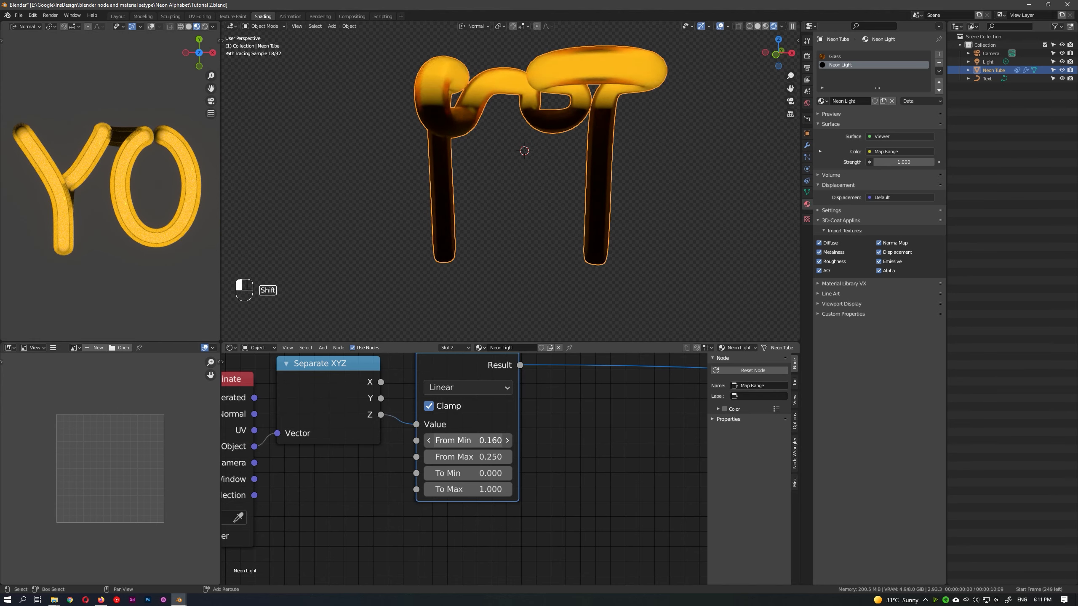
- Add a Value node below the Map Range node and duplicate it underneath
scroll(537, 466, "down", 3)
key("shift+a")
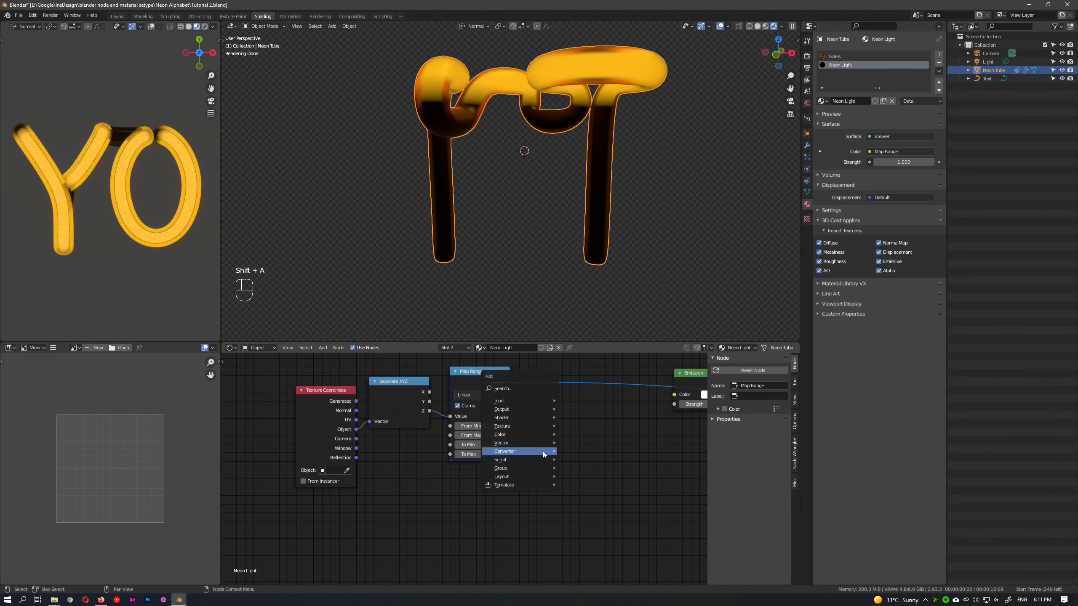
mouse_move(535, 405)
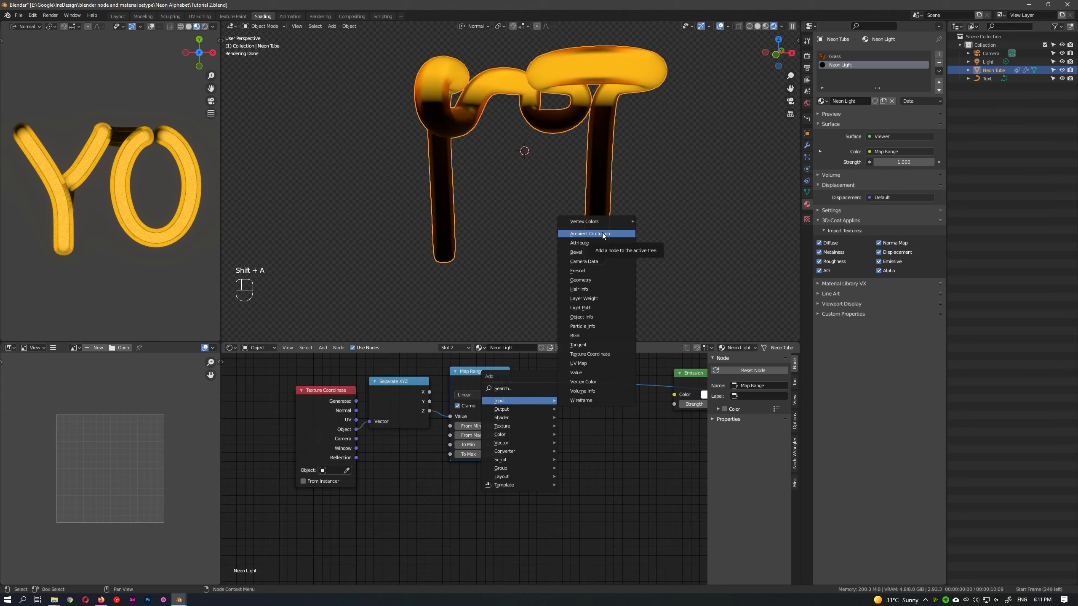
left_click(588, 372)
left_click(445, 519)
middle_click_drag(445, 520, 466, 436)
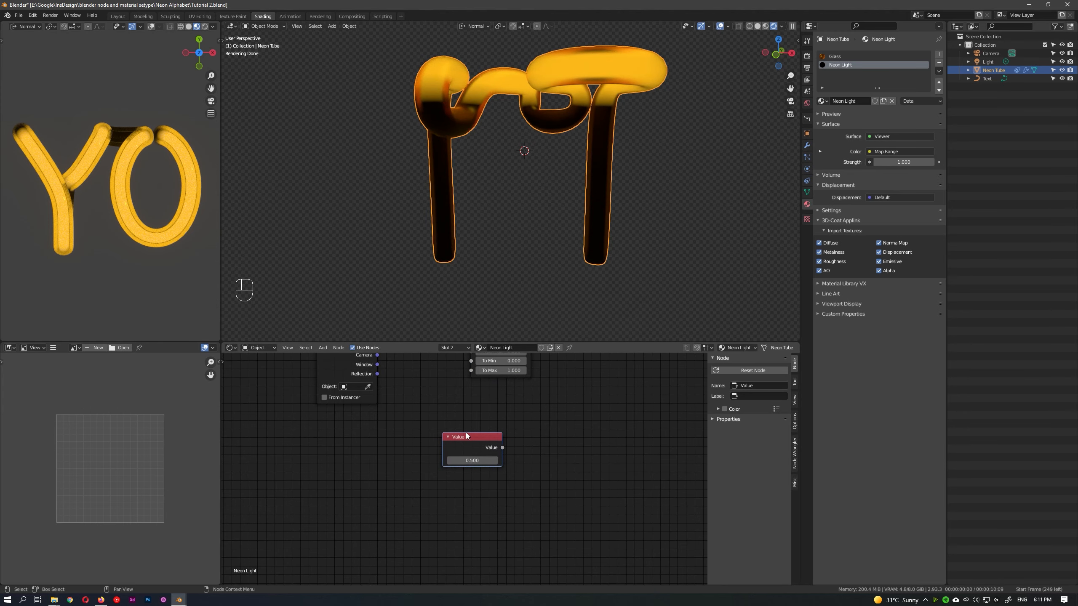
left_click_drag(466, 441, 469, 376)
scroll(489, 401, "down", 4)
key("shift+d")
left_click(450, 477)
- Add a Math Add node summing both values, link its result to From Max and the first value to From Min
key("shift+a")
left_click(505, 493)
scroll(465, 488, "up", 2)
mouse_move(464, 536)
left_mouse_down()
mouse_move(471, 525)
mouse_move(483, 538)
left_mouse_up()
left_click_drag(464, 488, 483, 528)
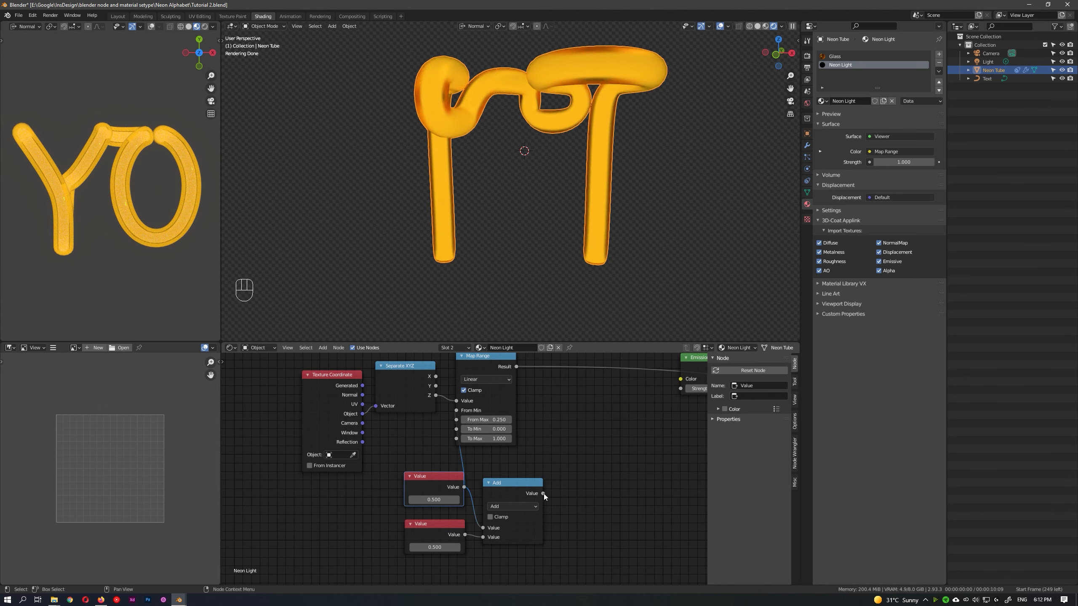
left_click_drag(543, 493, 457, 419)
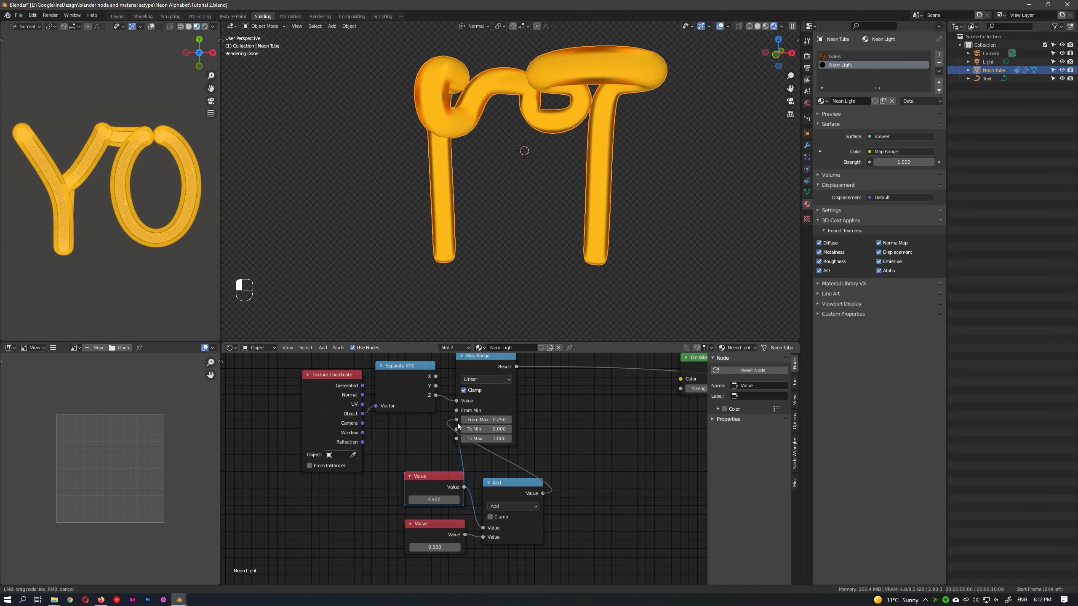
- Set the lower Value node to 0.040 and the upper Value node to 0.180
left_click(432, 547)
type("0.1")
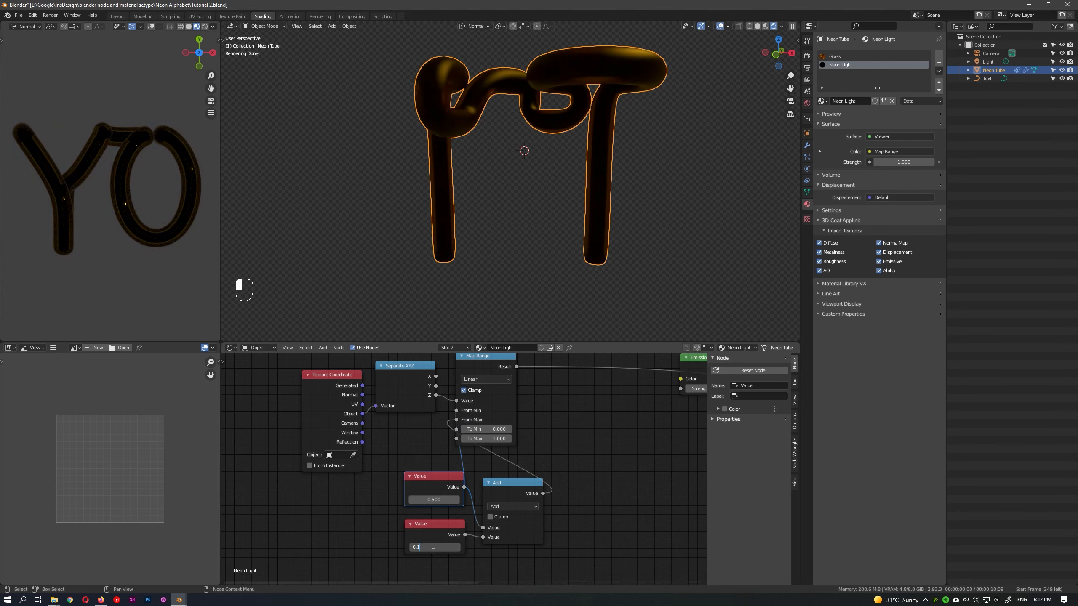
key("Return")
left_click_drag(434, 500, 419, 500, "shift")
left_click_drag(434, 547, 427, 548, "shift")
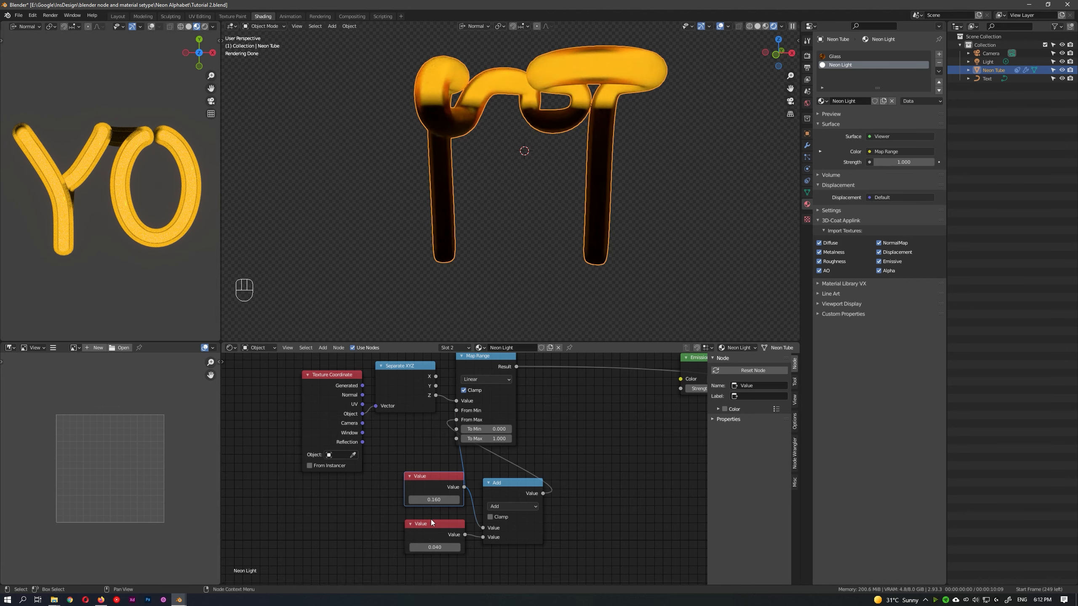
left_click_drag(434, 501, 438, 500, "shift")
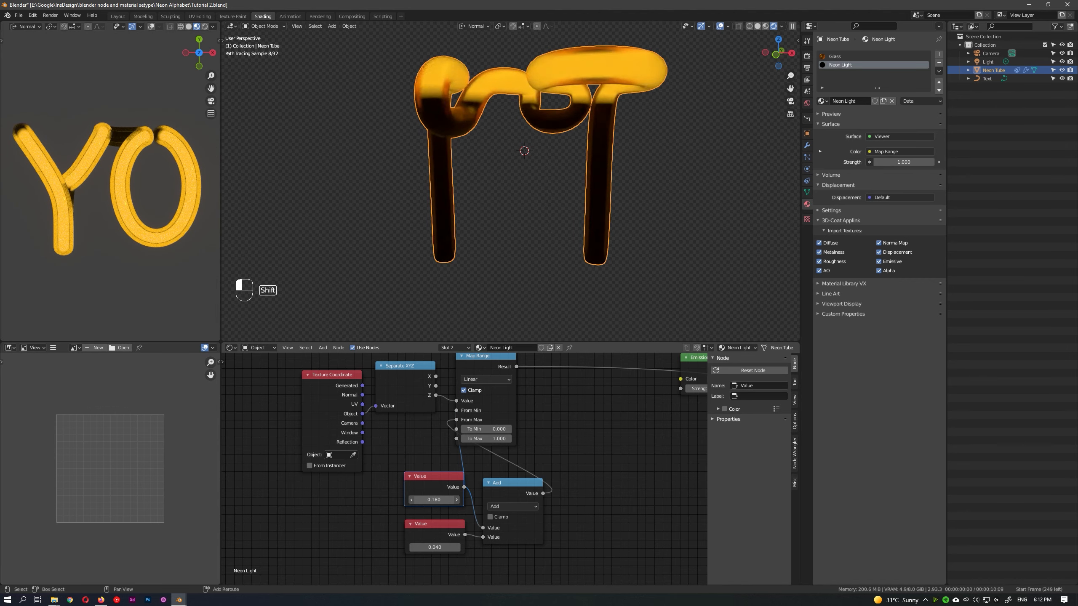
- Tidy the two Value nodes and label the upper one From MIN
middle_click_drag(522, 182, 516, 208)
scroll(516, 208, "down", 2)
scroll(458, 467, "up", 1)
middle_click_drag(458, 484, 474, 466)
left_click_drag(447, 511, 440, 504)
left_click_drag(454, 459, 449, 460)
key("F2")
type("F")
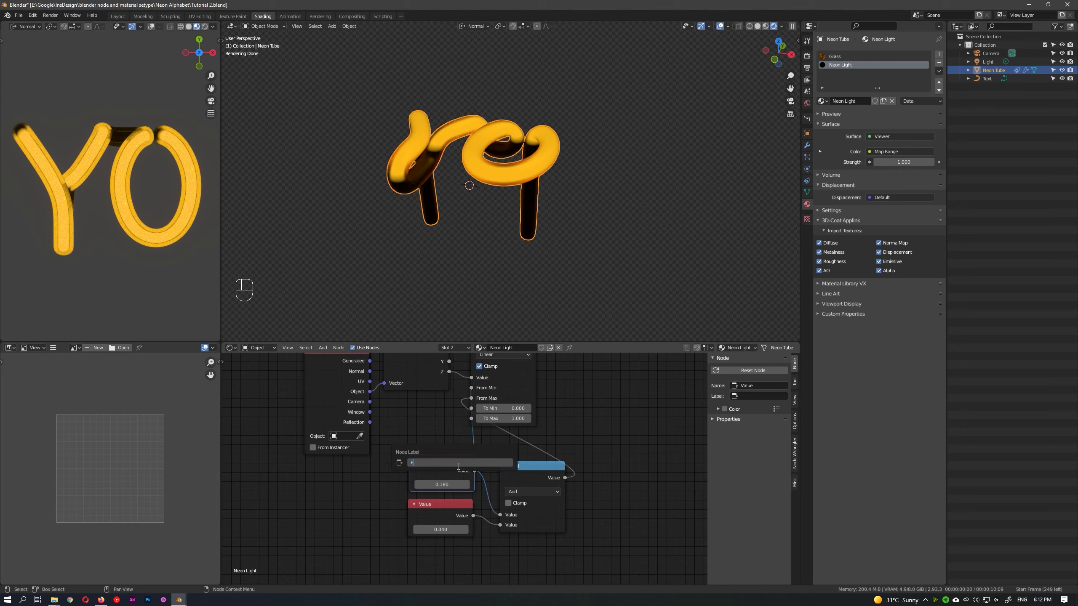
type("rom")
type("IN")
key("Return")
- Label the lower Value node Range
left_click_drag(464, 510, 436, 511)
key("F2")
type("Range")
key("Return")
scroll(466, 470, "down", 1)
left_click_drag(441, 463, 435, 463)
- Move the Emission node up and add the Neone Glass node group below it
scroll(538, 432, "down", 4)
middle_click_drag(538, 431, 492, 483)
middle_click_drag(571, 456, 486, 453)
left_click_drag(550, 412, 547, 366)
middle_click_drag(529, 410, 521, 445)
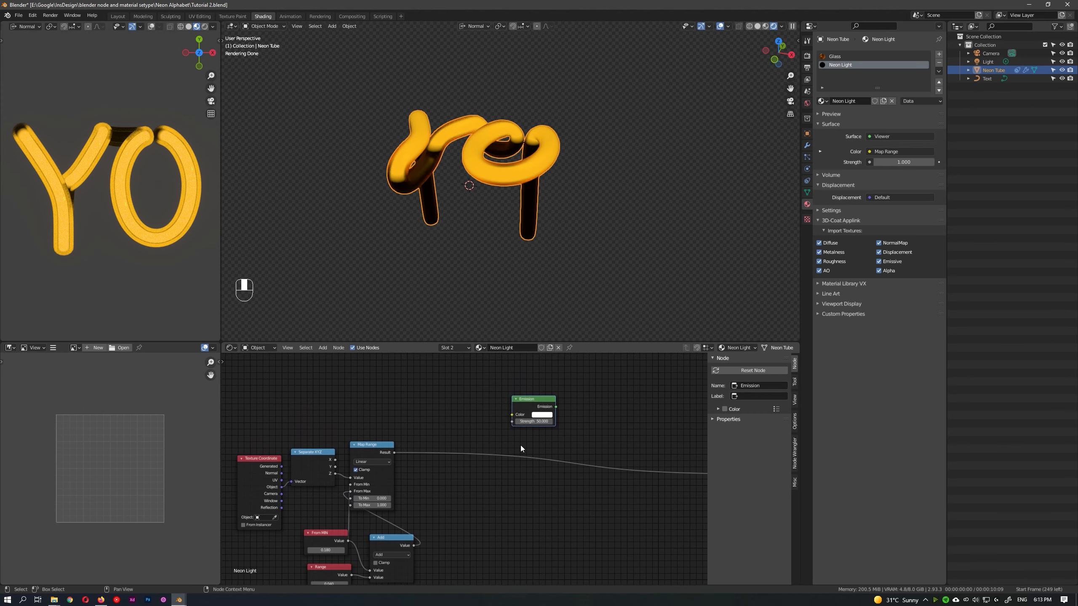
scroll(375, 424, "down", 6)
left_click_drag(474, 397, 493, 390)
key("shift+a")
left_click(526, 462)
left_click(481, 453)
- Add a Mix Shader node between the Emission and Neone Glass nodes and the Material Output
key("shift+a")
mouse_move(541, 370)
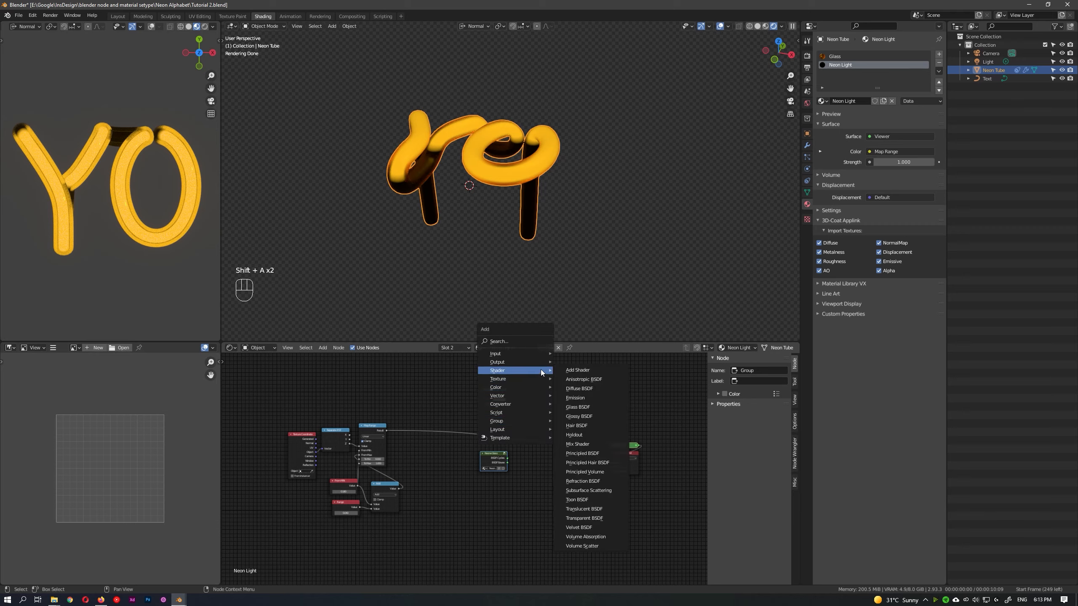
left_click(604, 444)
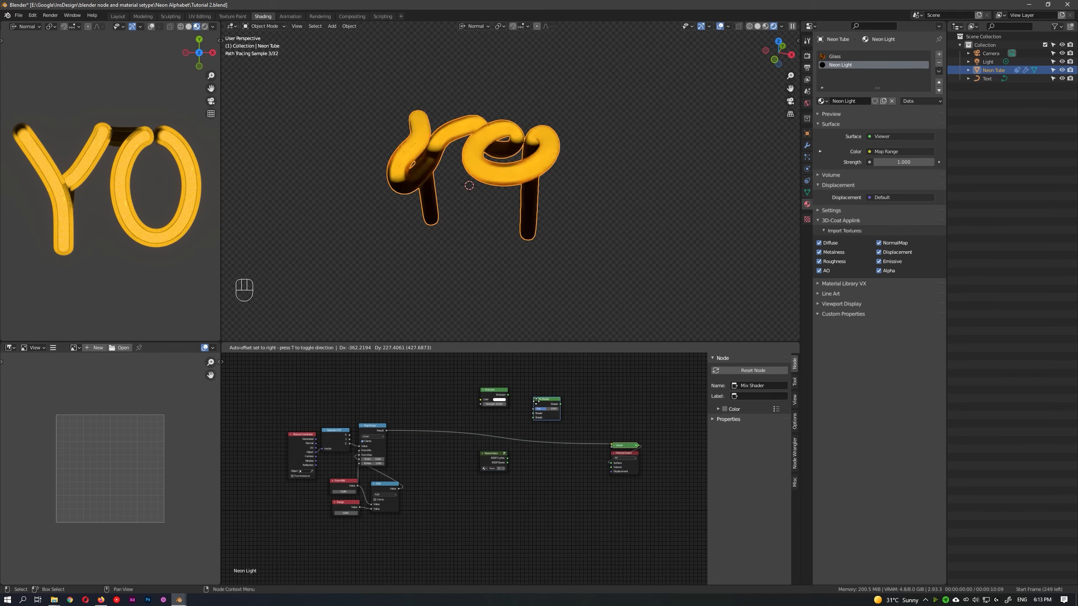
left_click(536, 400)
scroll(505, 438, "up", 2)
left_click(423, 476)
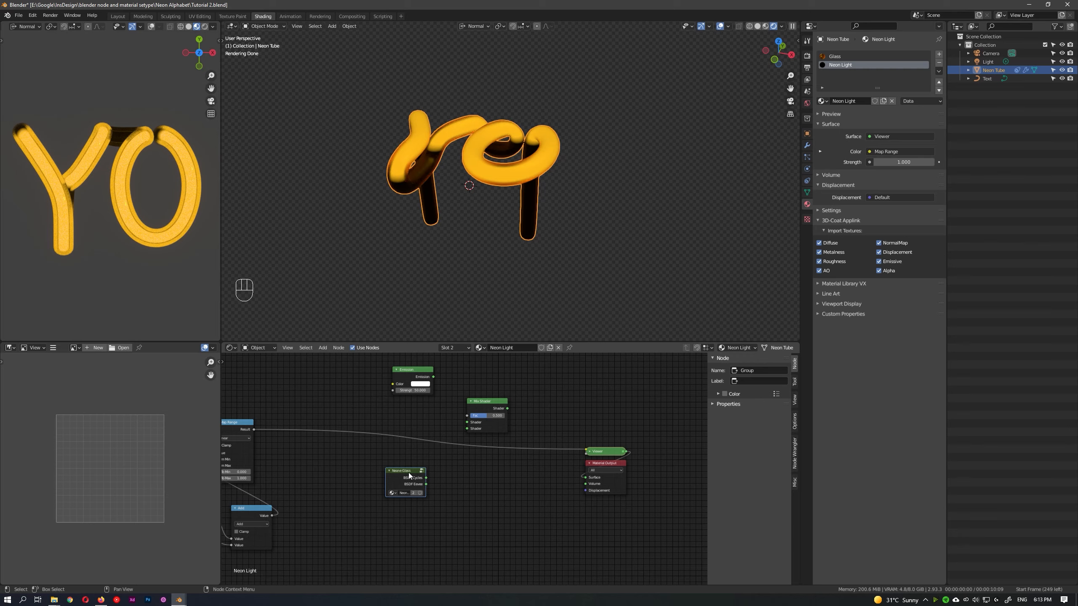
scroll(406, 490, "up", 3)
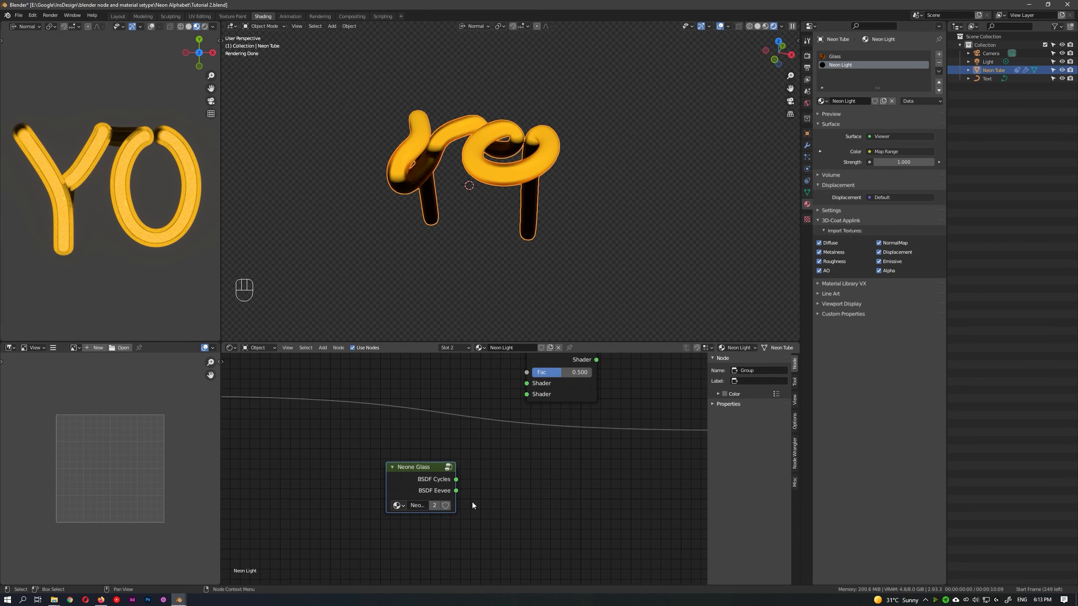
scroll(467, 489, "down", 1)
scroll(478, 519, "down", 2)
- Duplicate the Material Output, target the copy to Eevee and the original to Cycles, and stack the Cycles output above it
left_click(642, 474)
key("shift+d")
left_click(641, 422)
left_click(641, 429)
left_click(640, 443)
left_click(637, 482)
left_click(637, 500)
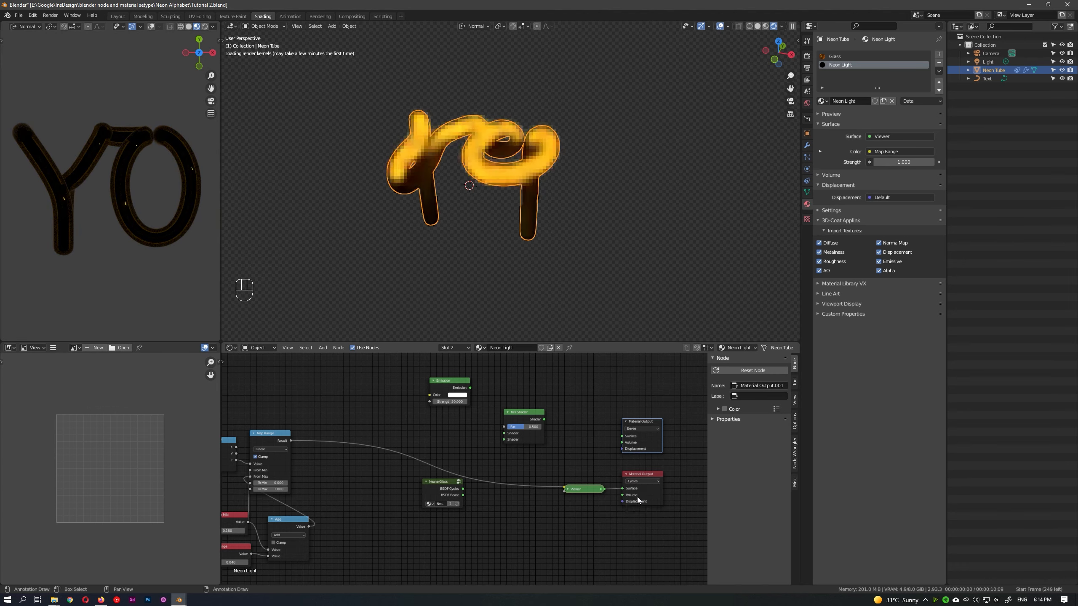
left_click_drag(638, 475, 633, 381)
left_click_drag(641, 421, 647, 498)
left_click_drag(637, 382, 646, 453)
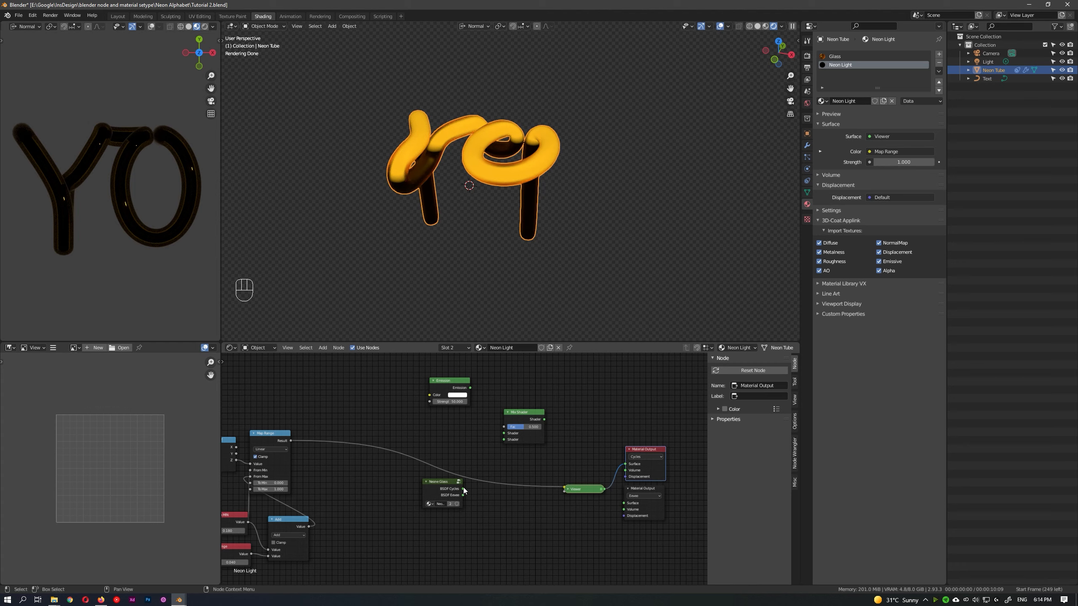
- Move the Mix Shader up and place a duplicate of it underneath
left_click_drag(524, 419, 523, 402)
key("shift+d")
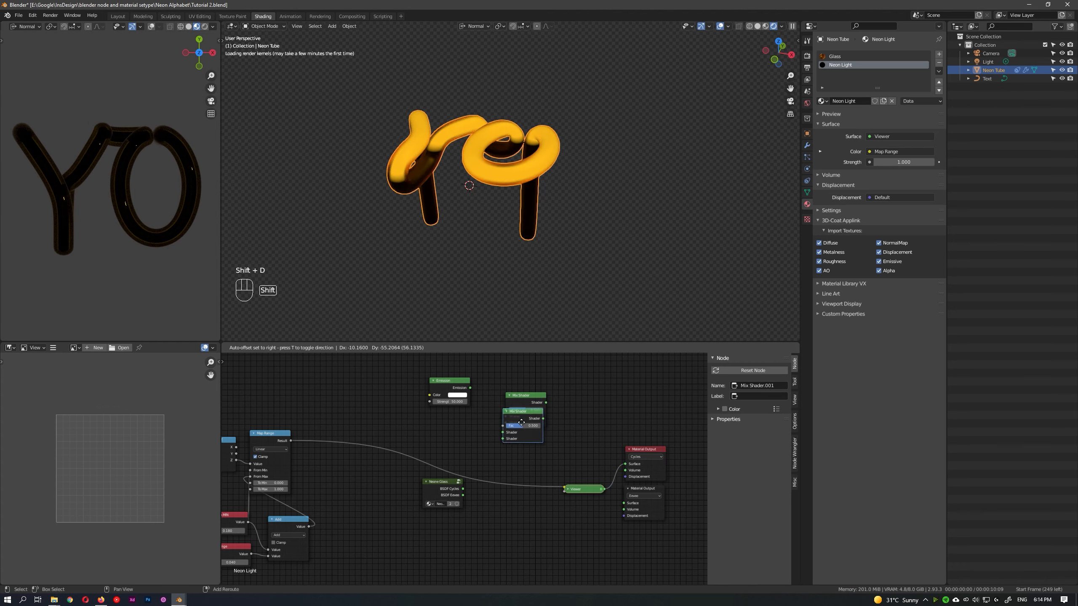
left_click(524, 442)
- Wire Map Range to the upper Mix Shader's Fac, BSDF Cycles and Emission to its shader inputs, and its result to the Cycles output
left_click_drag(290, 441, 505, 410)
left_click_drag(470, 388, 506, 423)
left_click(526, 396, "ctrl+shift")
scroll(465, 470, "up", 2)
left_click_drag(463, 492, 513, 408)
- Wire BSDF Eevee, Emission and the Map Range factor into the lower Mix Shader, and link its result to the Eevee output
left_click_drag(472, 373, 511, 454)
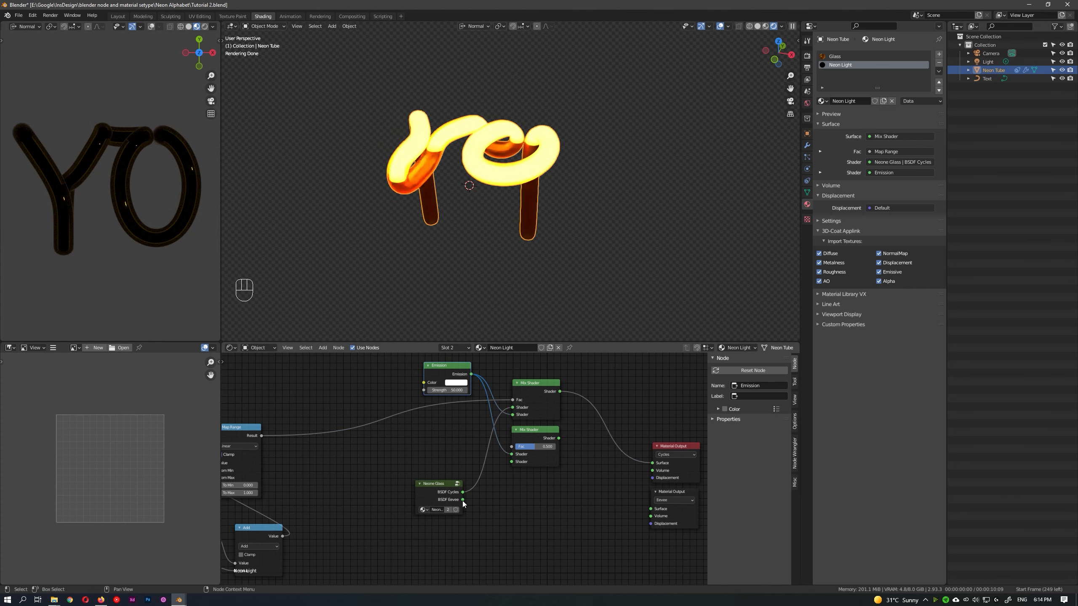
left_click_drag(463, 499, 511, 462)
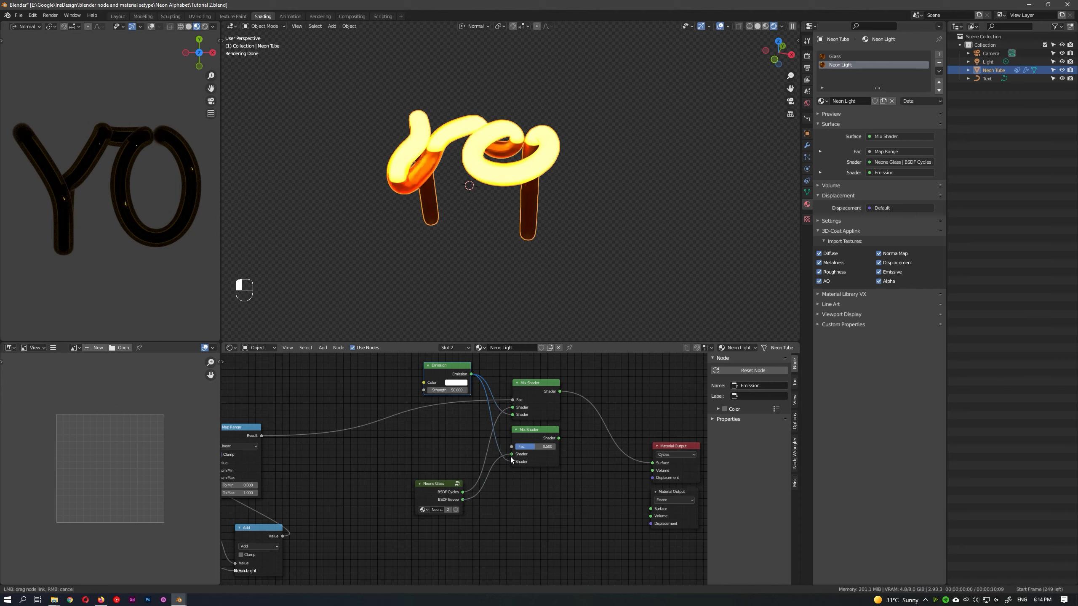
middle_click_drag(494, 433, 518, 430)
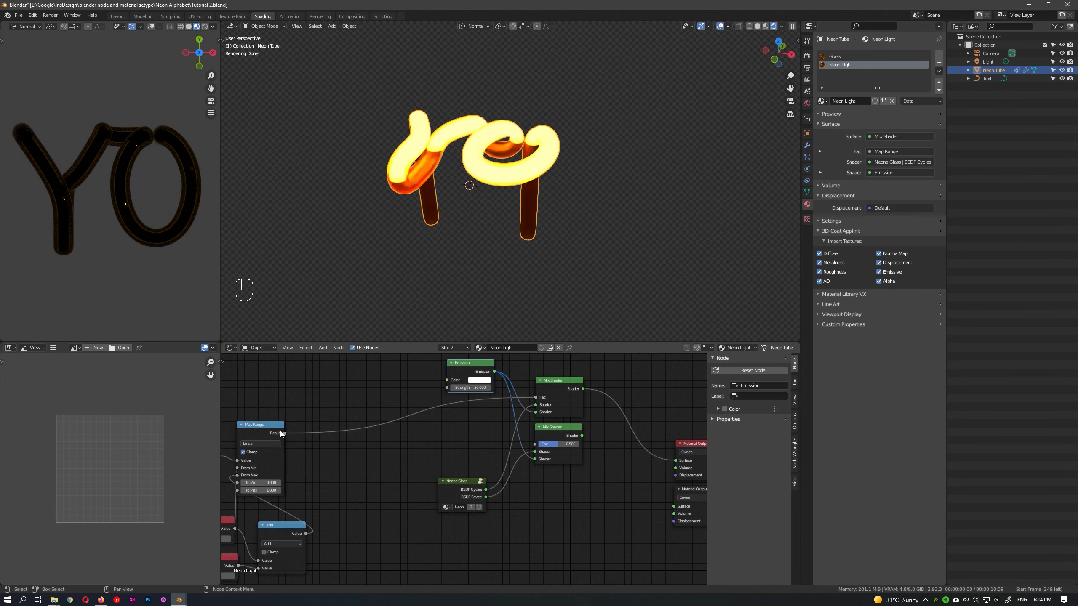
left_click_drag(294, 435, 534, 445)
middle_click_drag(594, 442, 557, 450)
left_click_drag(547, 444, 638, 514)
- Move the Neone Glass group slightly away from the Mix Shaders and make the Eevee Material Output active
middle_click_drag(458, 204, 509, 200)
scroll(488, 199, "up", 2)
middle_click_drag(118, 263, 126, 212)
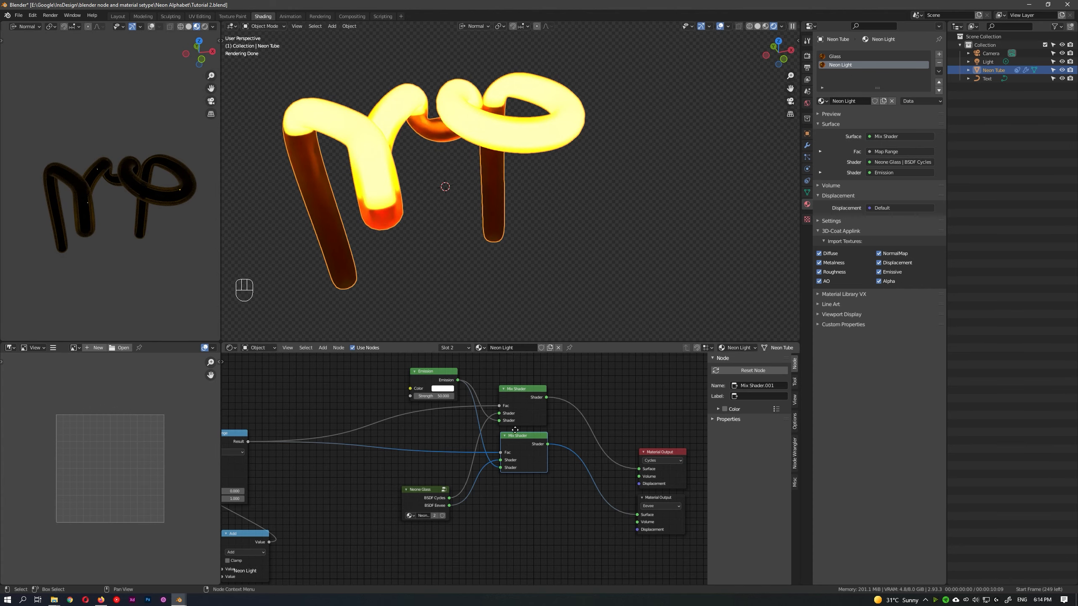
middle_click_drag(515, 430, 543, 444)
left_click_drag(460, 508, 436, 505)
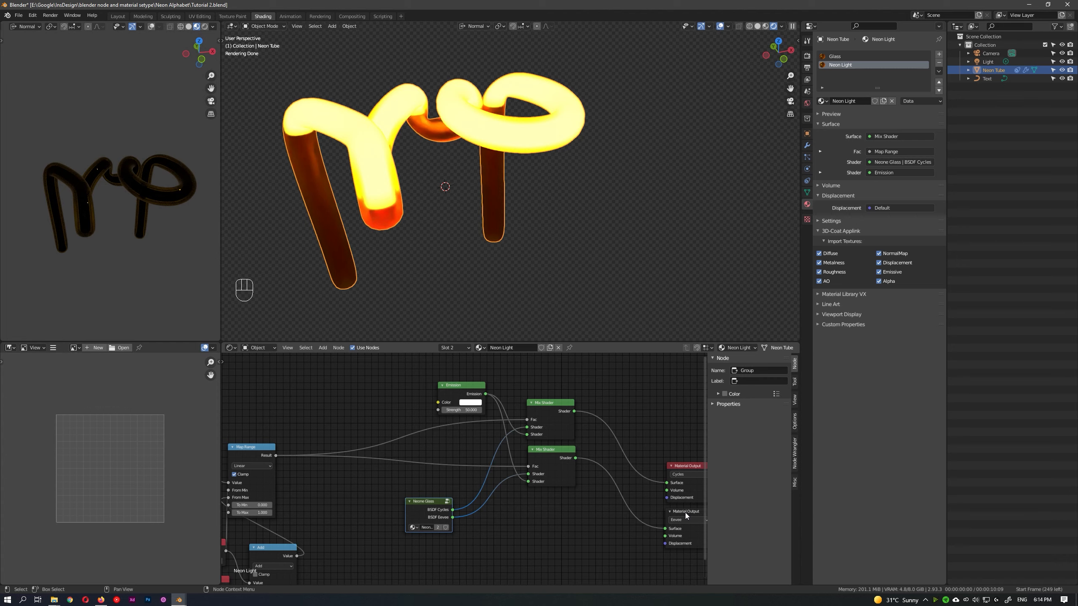
left_click(686, 515)
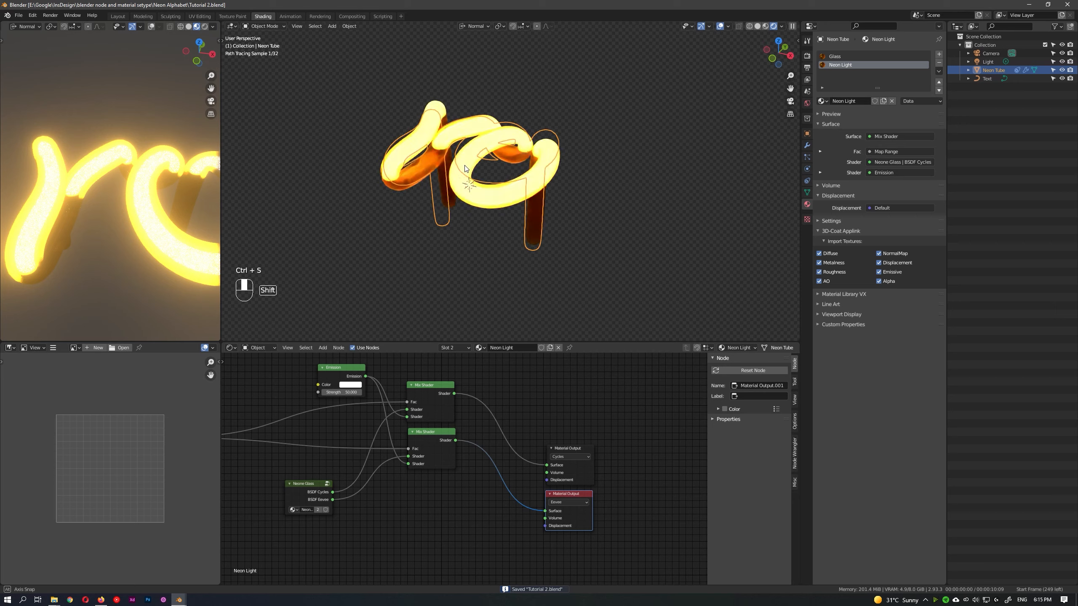
- Inspect the lettering's glow transition up close and adjust the labelled value controlling the Map Range limits
scroll(460, 151, "up", 3)
left_click_drag(464, 168, 378, 127, "alt")
scroll(376, 128, "up", 1)
middle_click_drag(348, 147, 396, 166, "shift")
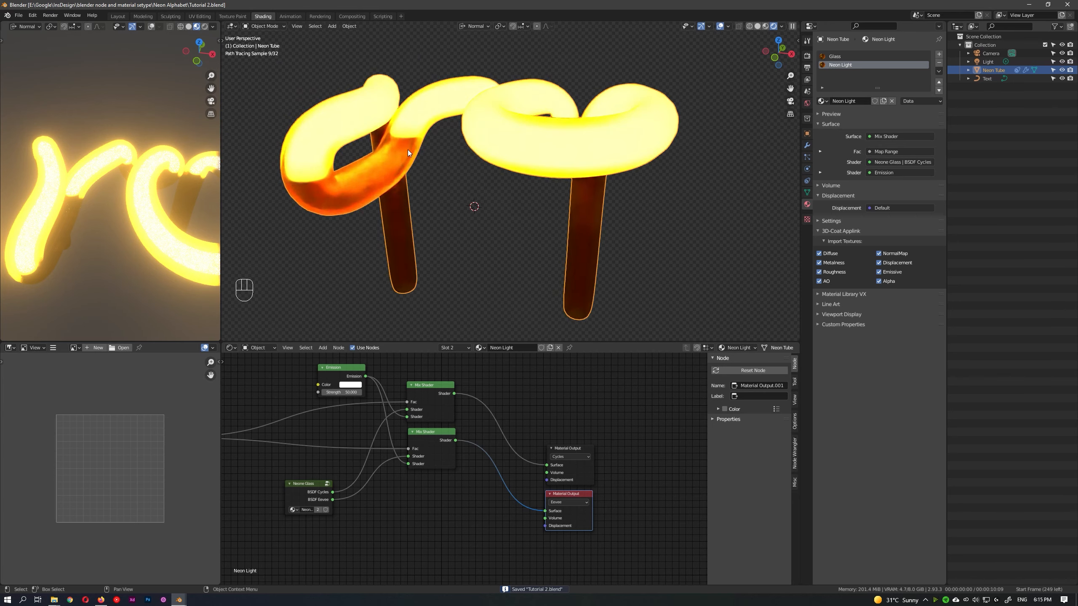
scroll(353, 433, "down", 9)
middle_click_drag(320, 452, 466, 415)
scroll(453, 451, "up", 8)
middle_click_drag(412, 473, 480, 433)
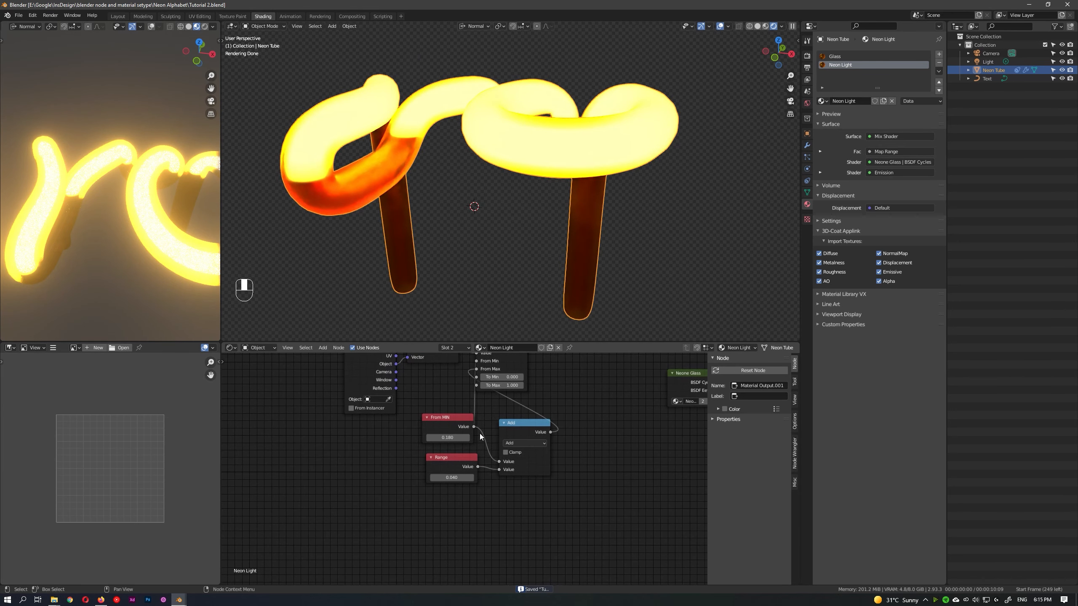
scroll(464, 467, "up", 7)
left_click_drag(440, 486, 552, 486, "shift")
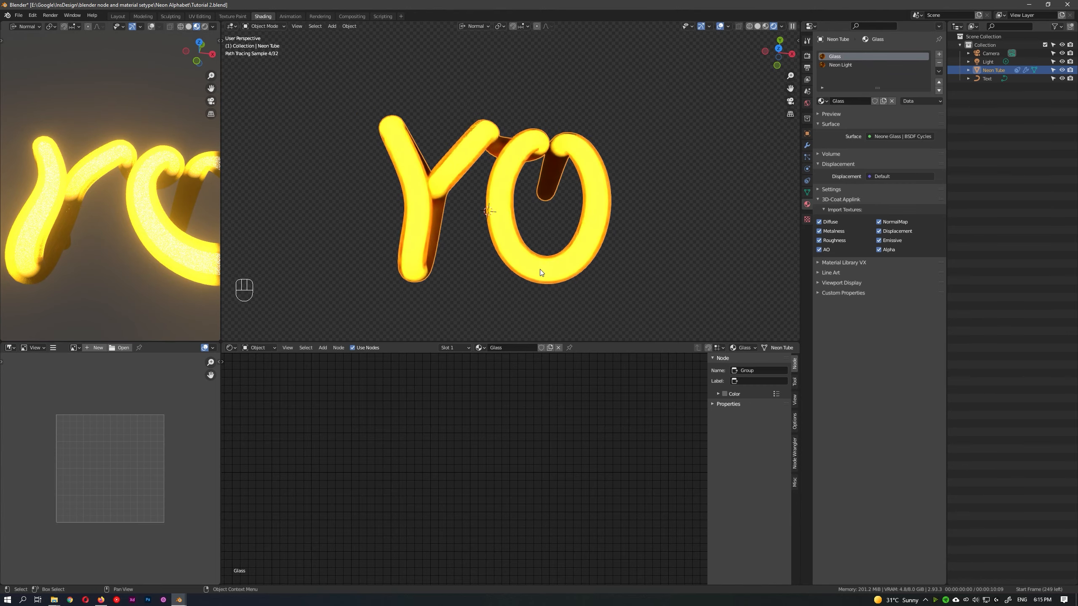
- Open the Neone Glass node group of the Glass material and lighten the Gamma node's orange colour
middle_click_drag(573, 412, 519, 403)
scroll(441, 450, "up", 10)
left_click(444, 410)
scroll(443, 409, "down", 10)
scroll(484, 407, "up", 7)
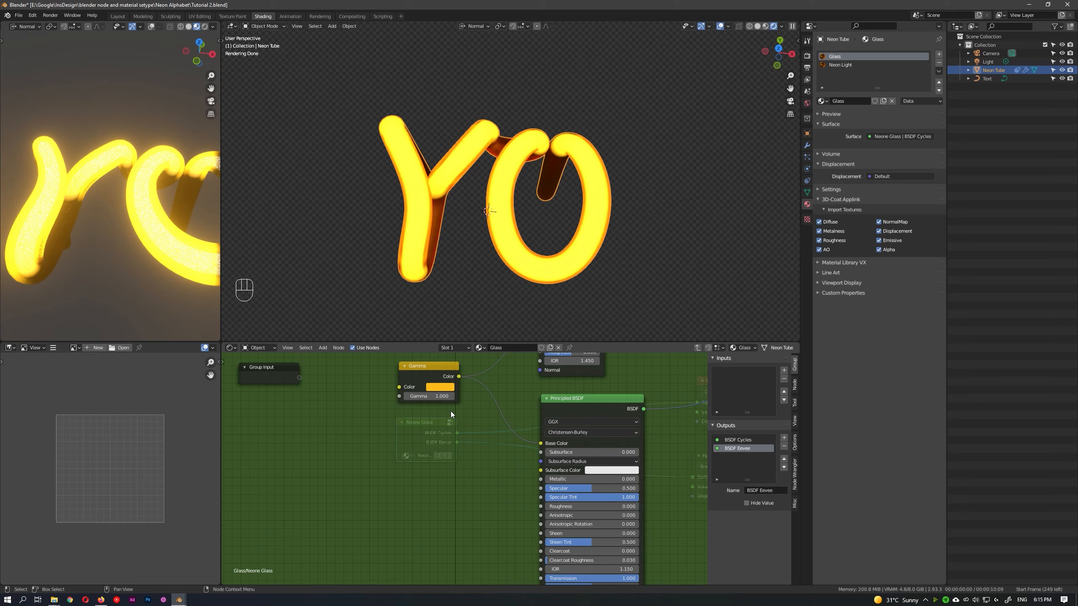
middle_click_drag(454, 389, 463, 397)
scroll(463, 397, "up", 2)
left_click(457, 398)
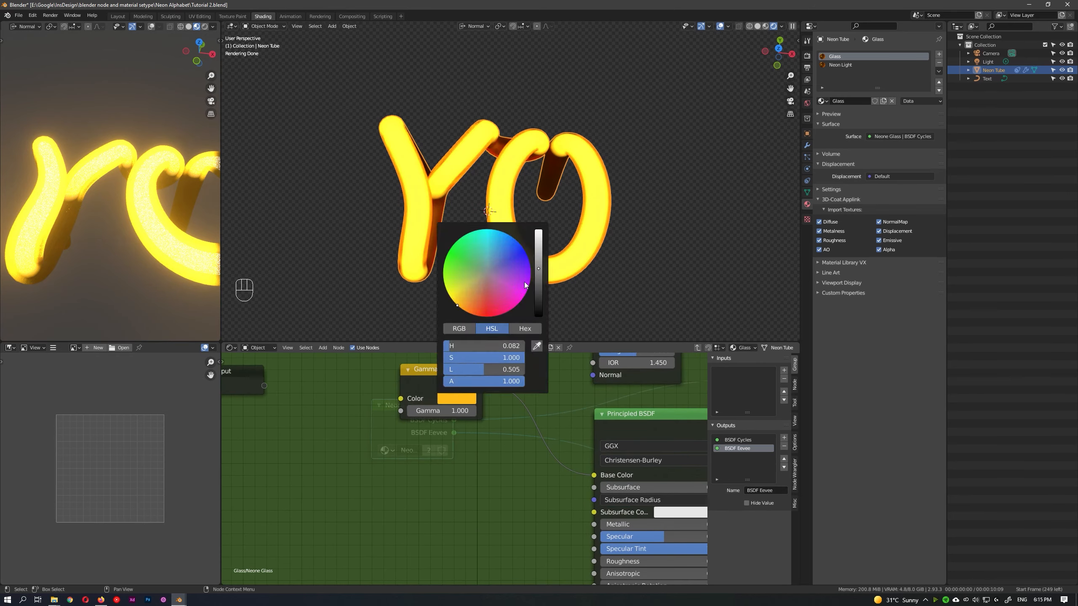
left_click_drag(540, 268, 539, 257)
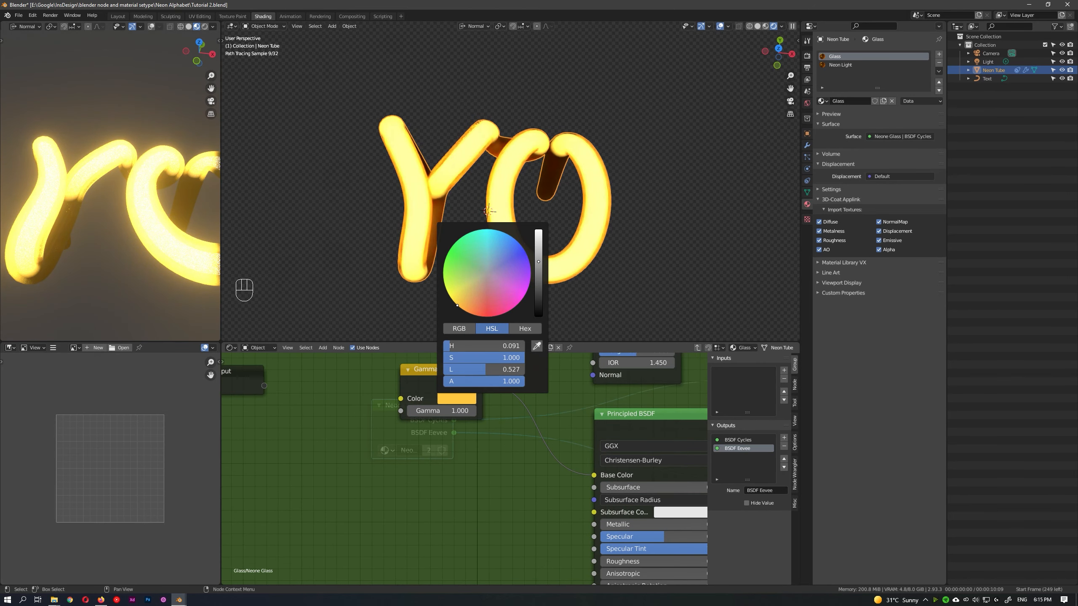
- Set the Neon Tube's Solidify thickness to 0.068 m
middle_click_drag(564, 221, 573, 212)
scroll(569, 217, "up", 2)
left_click(807, 145)
left_click(820, 199)
left_click(903, 223)
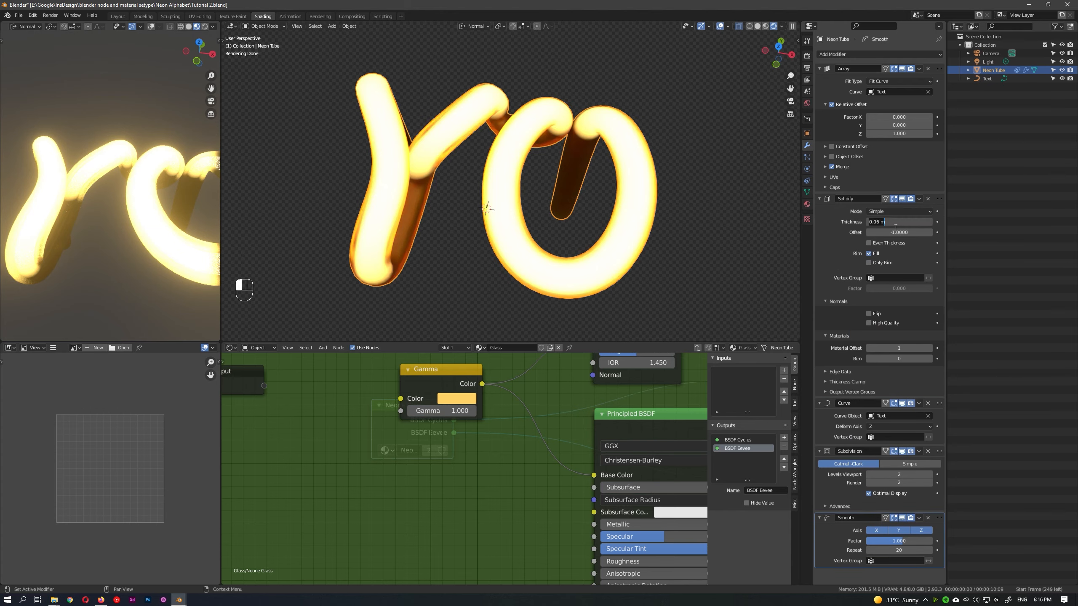
left_click(859, 229)
mouse_move(895, 223)
left_mouse_down("shift")
mouse_move(939, 222)
mouse_move(915, 222)
left_mouse_up("shift")
- Add a plane under the lettering and scale it up as a large background surface
key("KP_7")
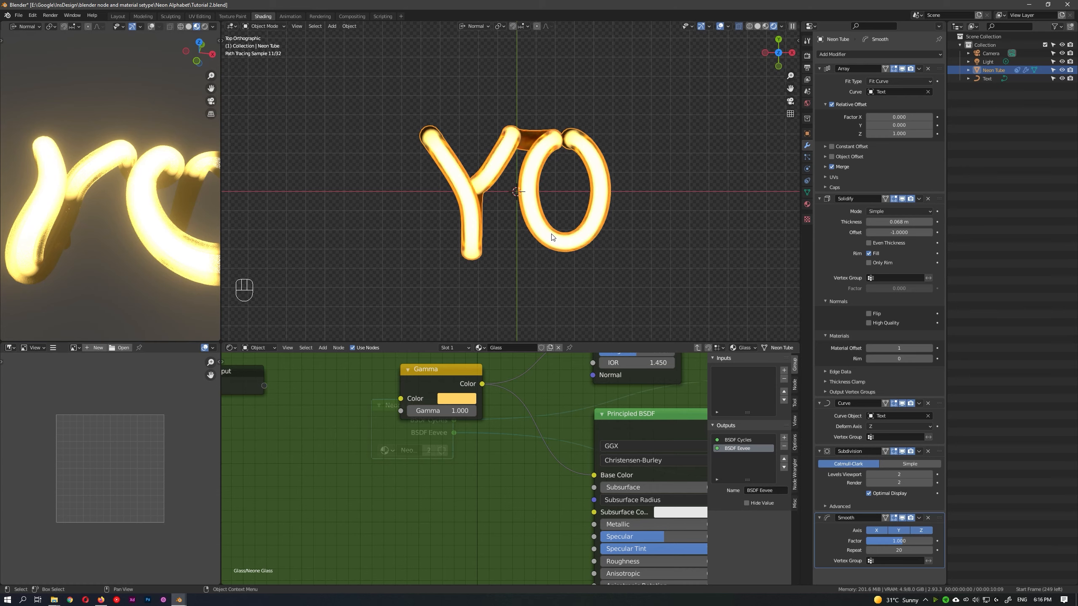
key("shift+a")
key("s")
middle_click_drag(551, 272, 525, 218)
- Create a material for the plane and name it BG
left_click(520, 347)
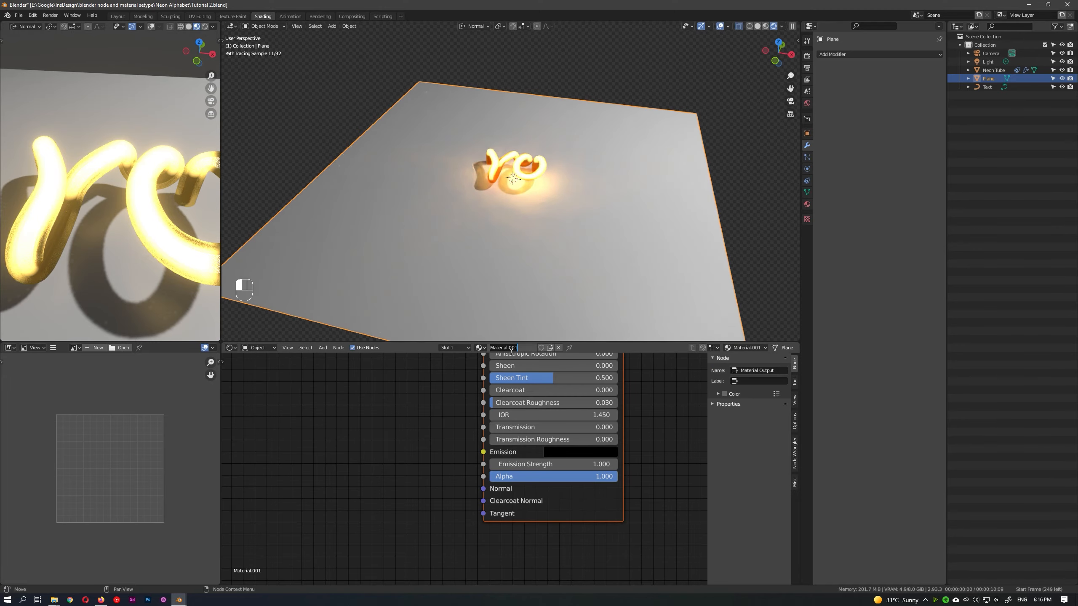
double_click(507, 347)
type("BG")
key("Return")
- Set the BG material's Base Color to a dark violet-blue with hue 0.684, saturation 1.000 and lightness 0.086
scroll(520, 408, "down", 1)
middle_click_drag(521, 395, 509, 566)
scroll(529, 450, "up", 2)
left_click(529, 451)
left_click_drag(614, 293, 613, 321)
left_click_drag(596, 306, 614, 335)
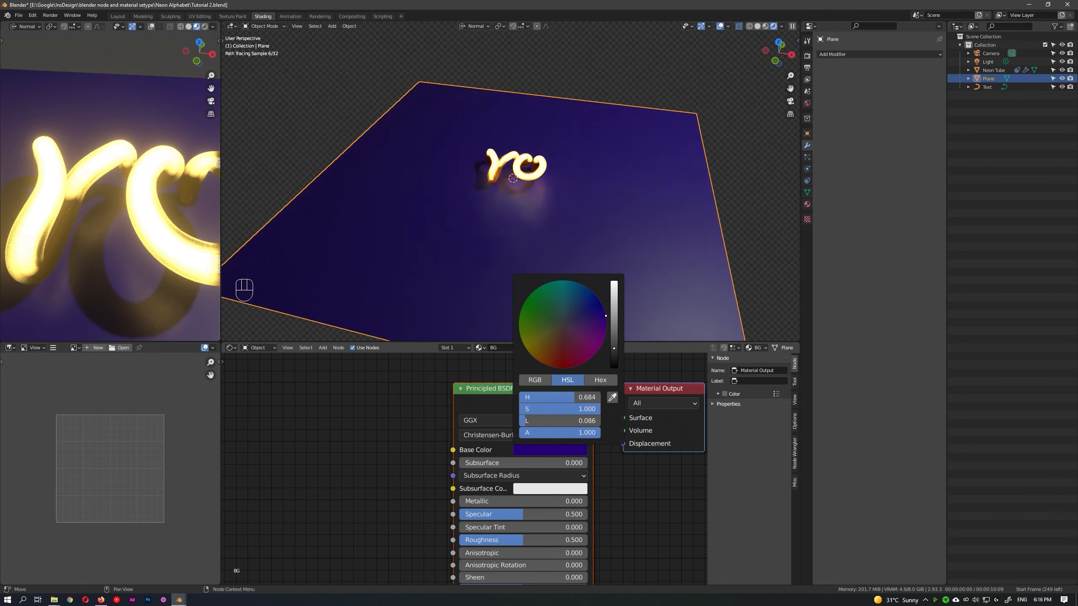
- Add Voronoi Texture, ColorRamp, Mix and Normal Map nodes before the Principled BSDF in the BG material
scroll(513, 435, "down", 3)
key("shift+a")
key("shift+a")
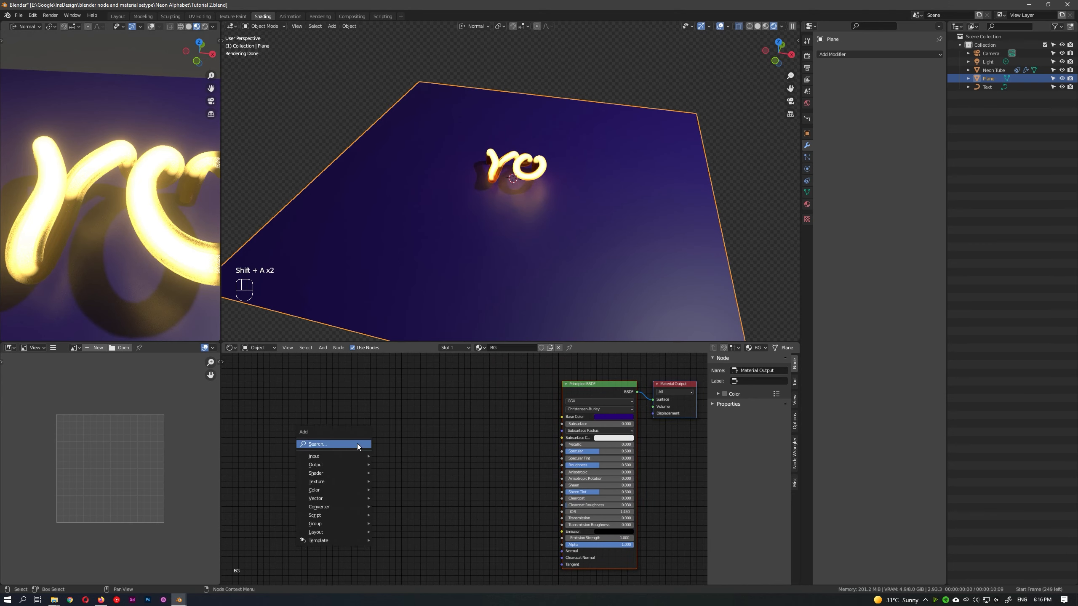
mouse_move(340, 480)
left_click(405, 464)
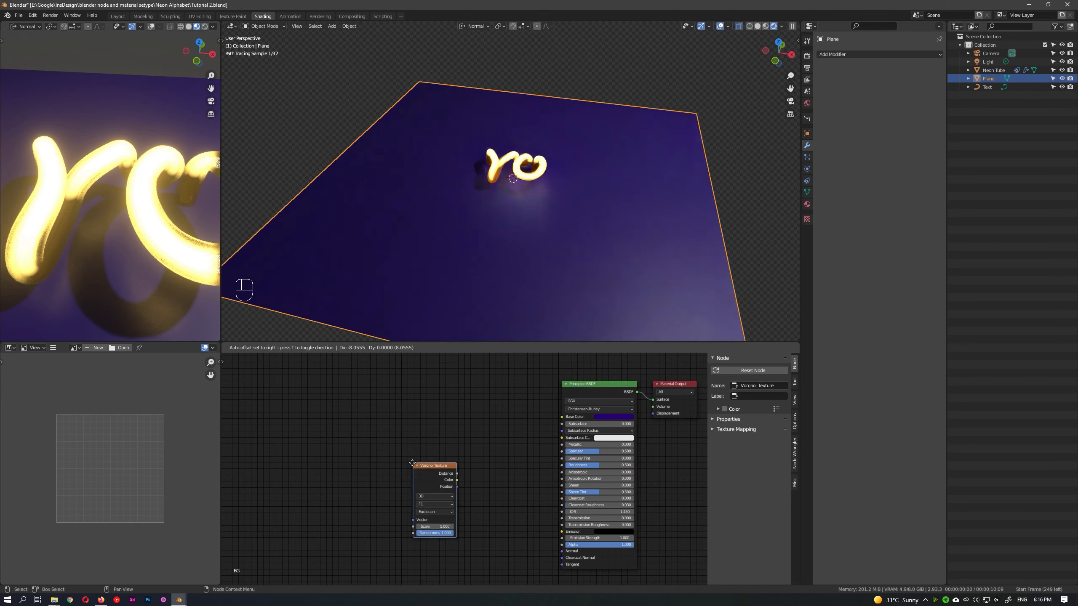
left_click(315, 404)
scroll(363, 438, "up", 3)
middle_click_drag(363, 438, 414, 443)
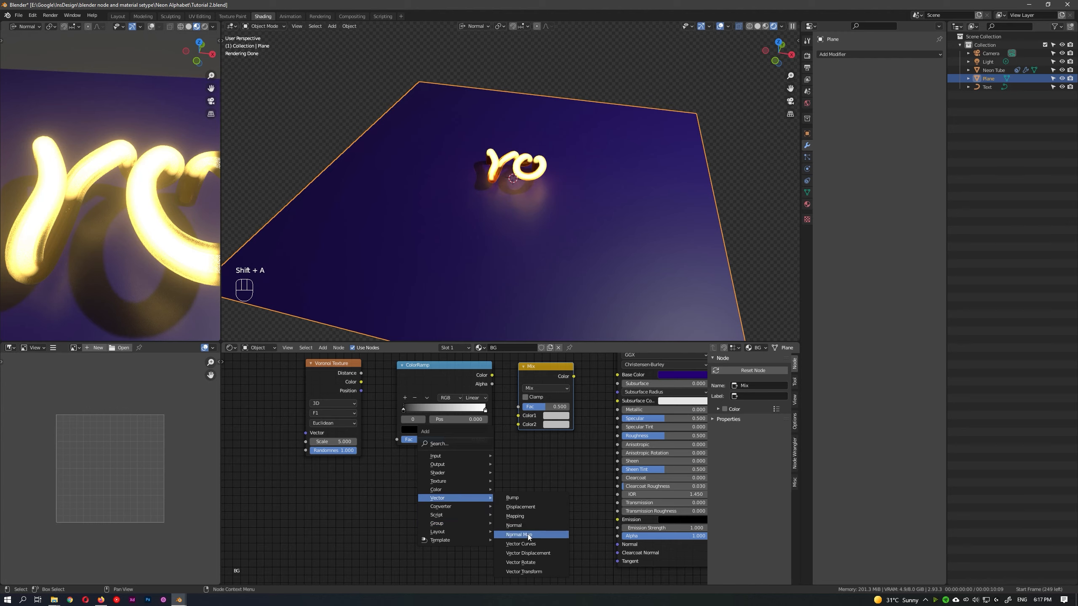
left_click(540, 534)
left_click(547, 510)
- Configure the Voronoi Texture as 4D with the F2 feature and a scale of 1000
middle_click_drag(336, 447, 391, 463)
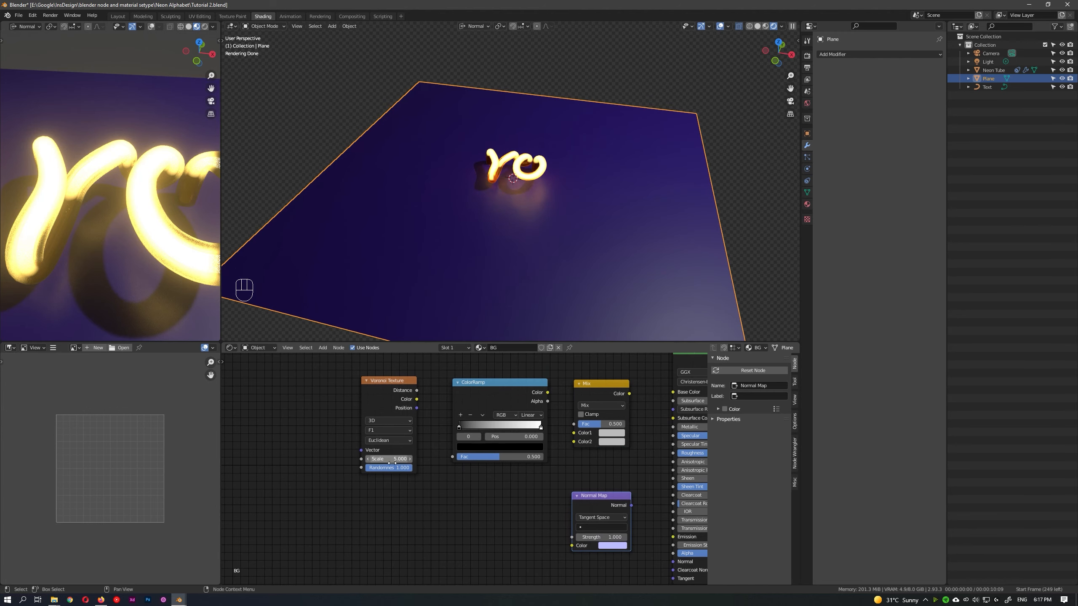
left_click(379, 422)
left_click(379, 456)
left_click(380, 439)
left_click(378, 454)
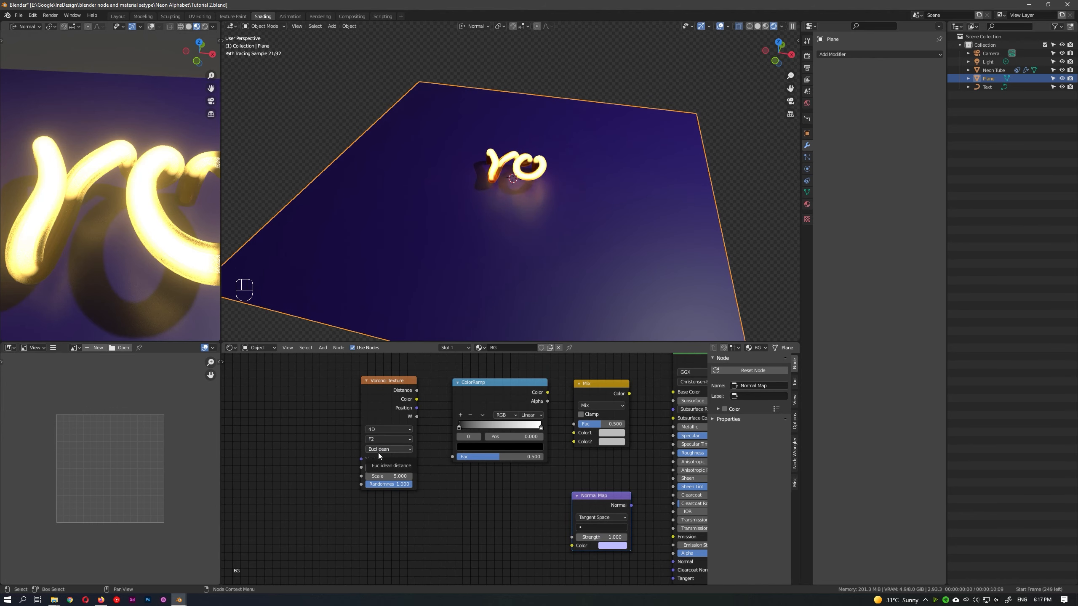
left_click(383, 474)
type("1000")
key("Return")
- Wire the Voronoi Color through the ColorRamp into the Mix node's Fac and darken the Mix node's Color2
left_click_drag(417, 399, 452, 456)
left_click_drag(547, 393, 573, 425)
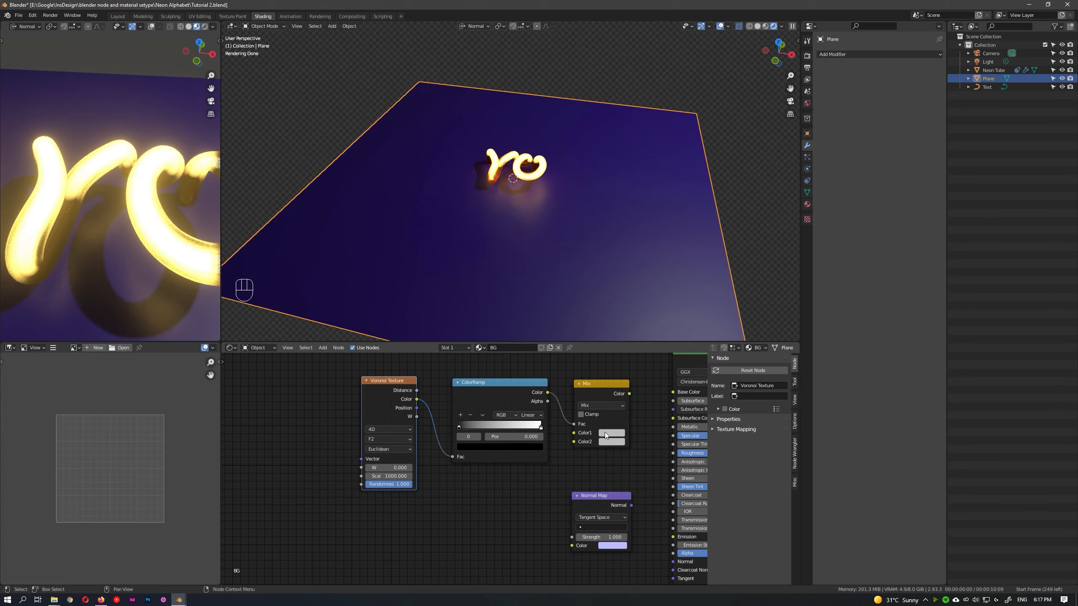
left_click(611, 442)
left_click(670, 374)
- Link the Mix result to the Principled BSDF's Roughness and move the ColorRamp's black stop to position 0.782
middle_click_drag(628, 392, 595, 379)
left_click_drag(595, 382, 639, 441)
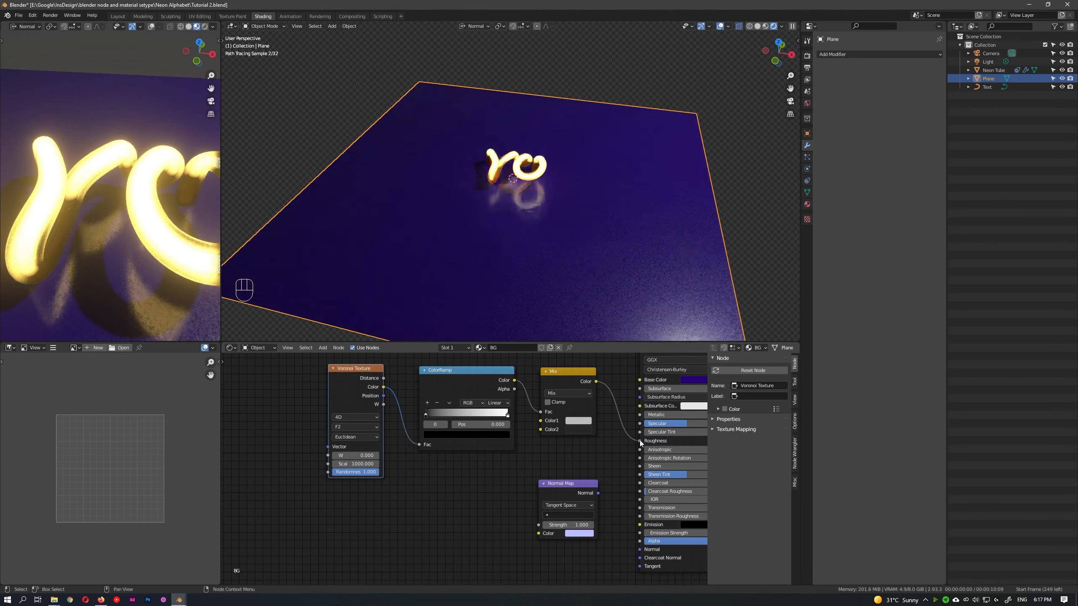
scroll(556, 209, "up", 8)
left_click_drag(426, 415, 497, 414)
- Hide the Light object in the viewport and save the file
left_click_drag(1069, 61, 1062, 62)
scroll(616, 230, "down", 6)
scroll(616, 230, "up", 3)
key("ctrl+s")
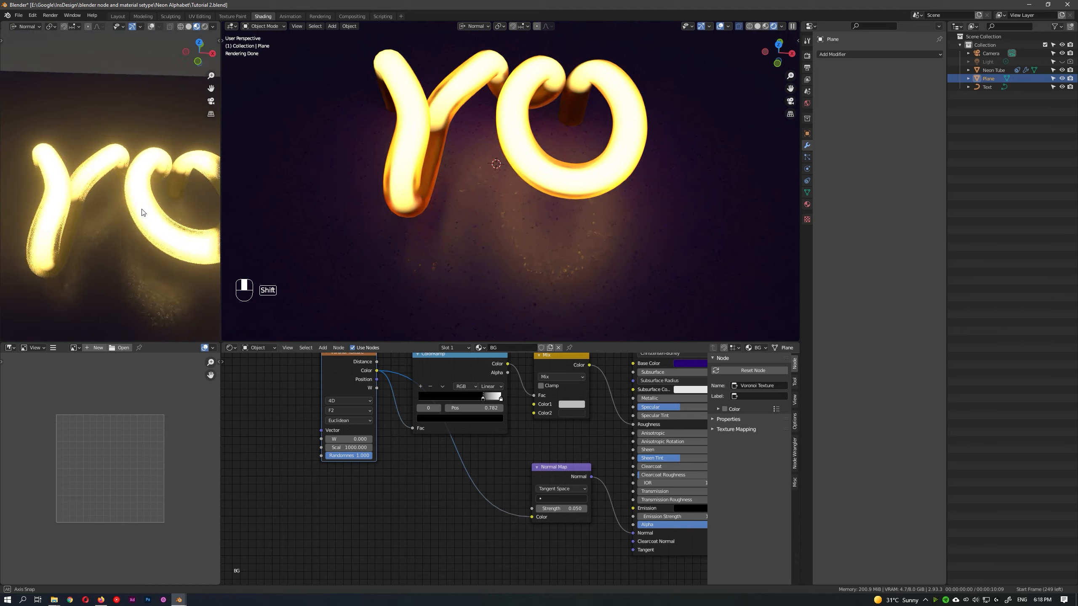
- Reshape the background plane in Edit Mode so its outer edges curve upward around the lettering
scroll(135, 199, "down", 4)
key("KP_7")
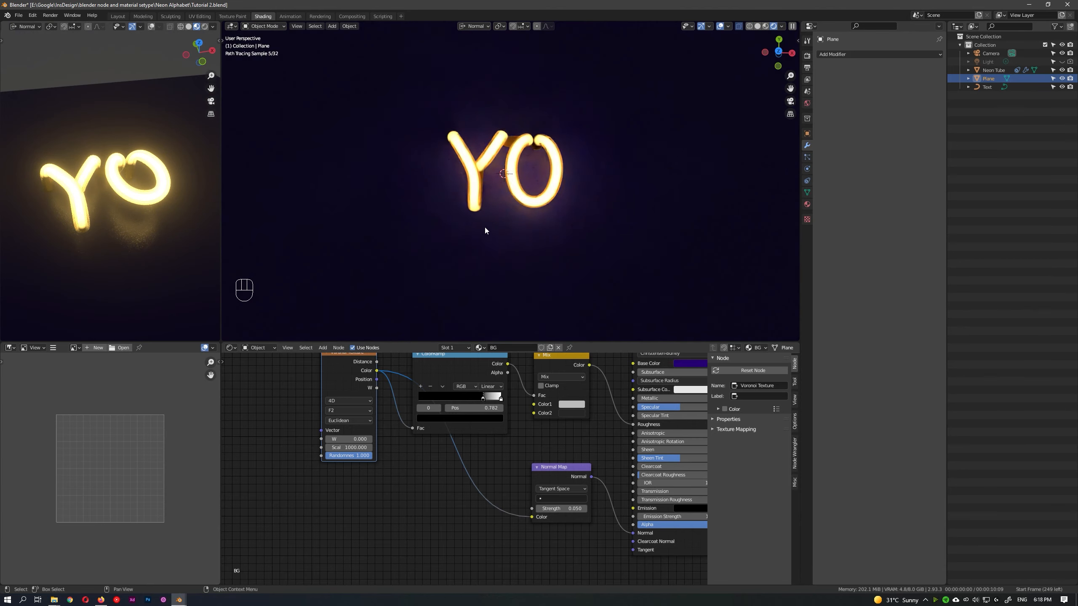
middle_click_drag(539, 154, 601, 172)
key("Tab")
right_click(592, 170)
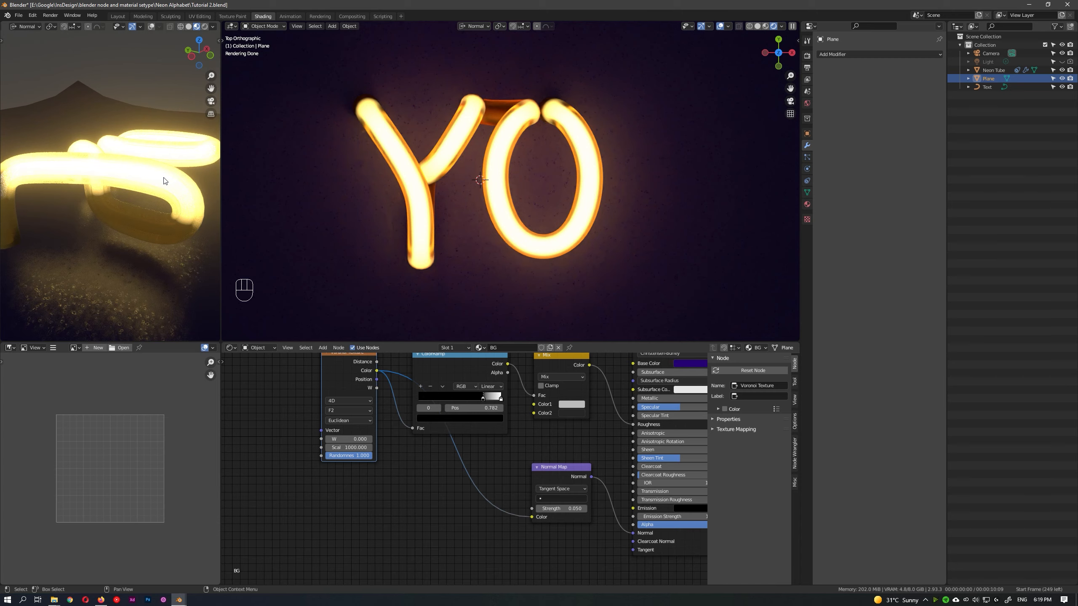
- Examine the glowing lettering and curved background from several angles and distances in both viewports
middle_click_drag(164, 181, 112, 224)
scroll(118, 204, "down", 4)
middle_click_drag(140, 149, 126, 169)
scroll(135, 165, "down", 4)
scroll(125, 183, "up", 7)
scroll(125, 169, "down", 2)
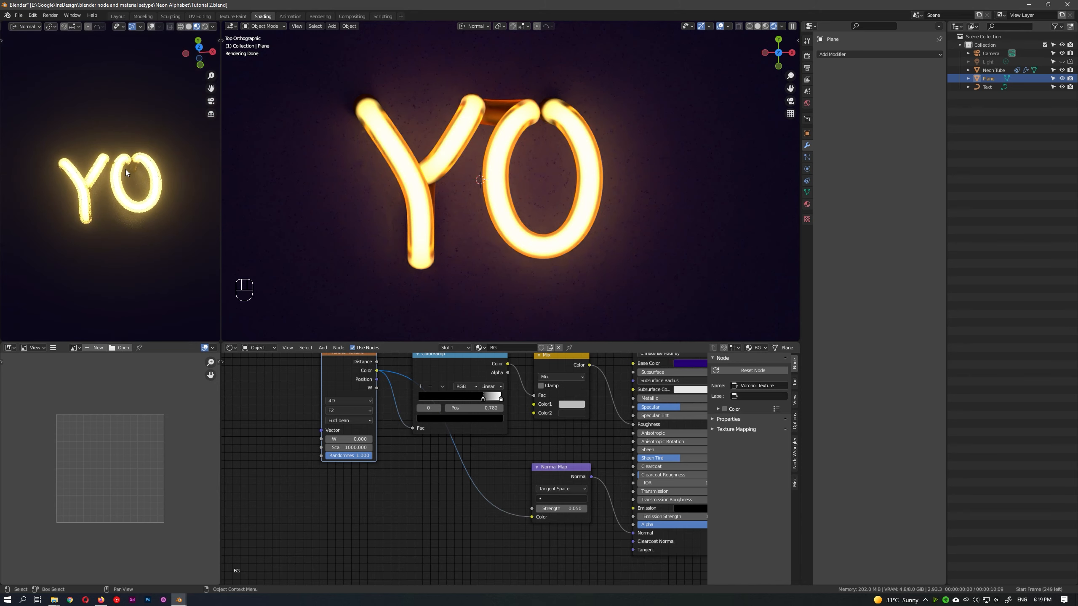
scroll(126, 170, "up", 3)
middle_click_drag(614, 151, 525, 157)
scroll(525, 157, "down", 2)
scroll(525, 157, "up", 1)
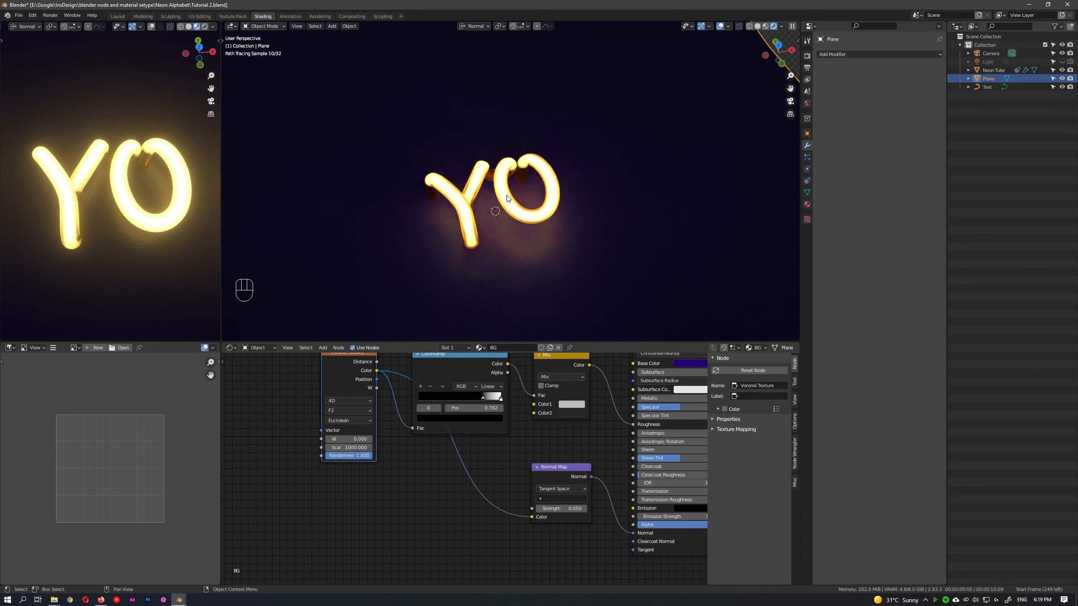
- Add a yellow point light raised about 0.206 m, with a power of 100 W and a radius of 0.73 m
key("shift+a")
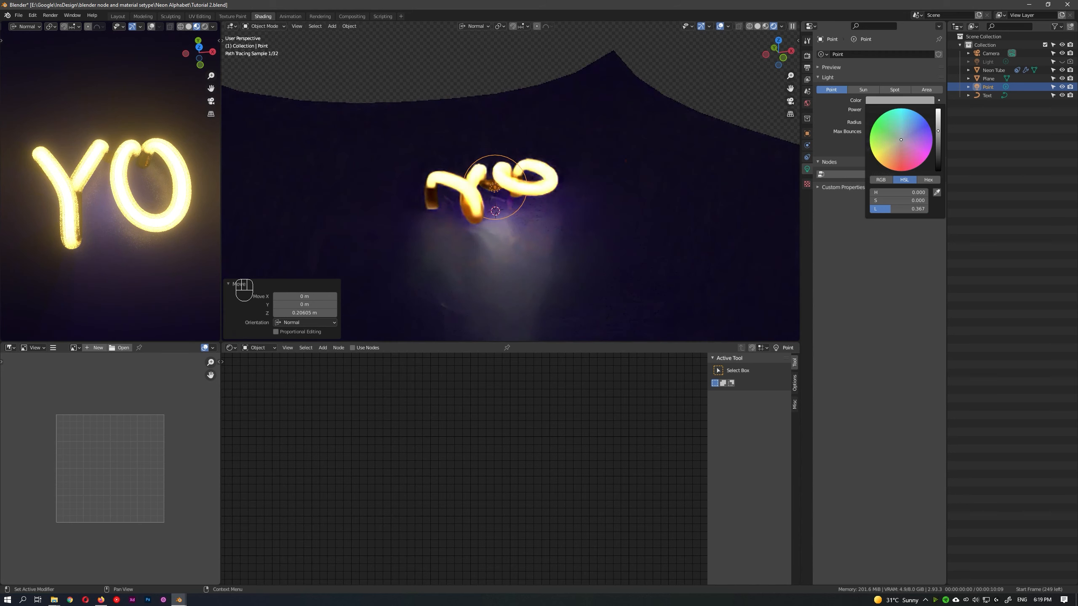
left_click_drag(878, 152, 875, 158)
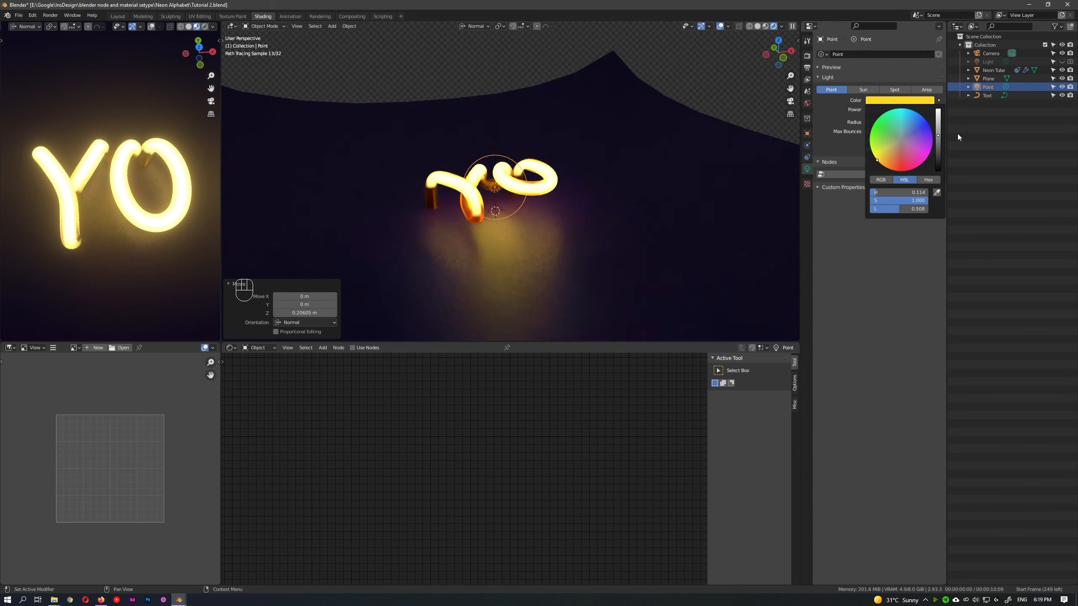
left_click(911, 111)
type("100")
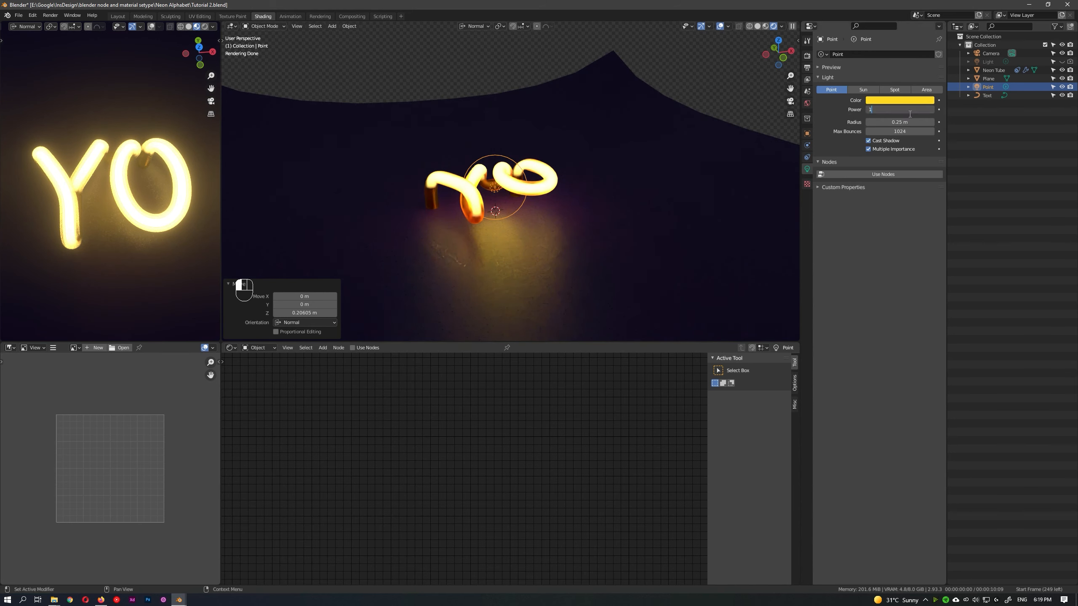
key("Return")
left_click_drag(904, 121, 929, 122)
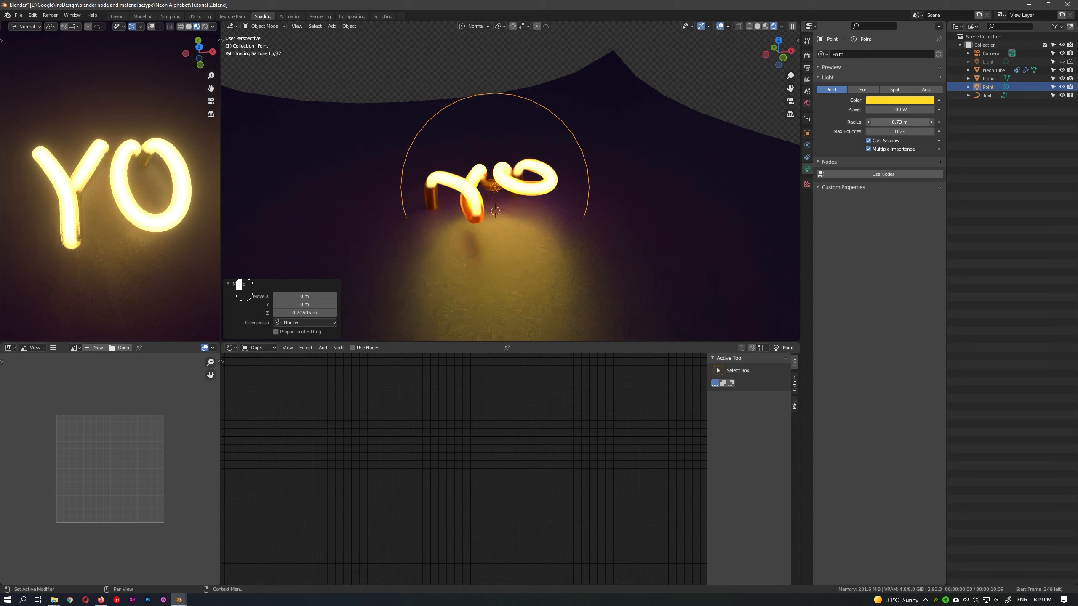
- Enable nodes on the point light and restrict its Light Output to Eevee
scroll(110, 183, "down", 5)
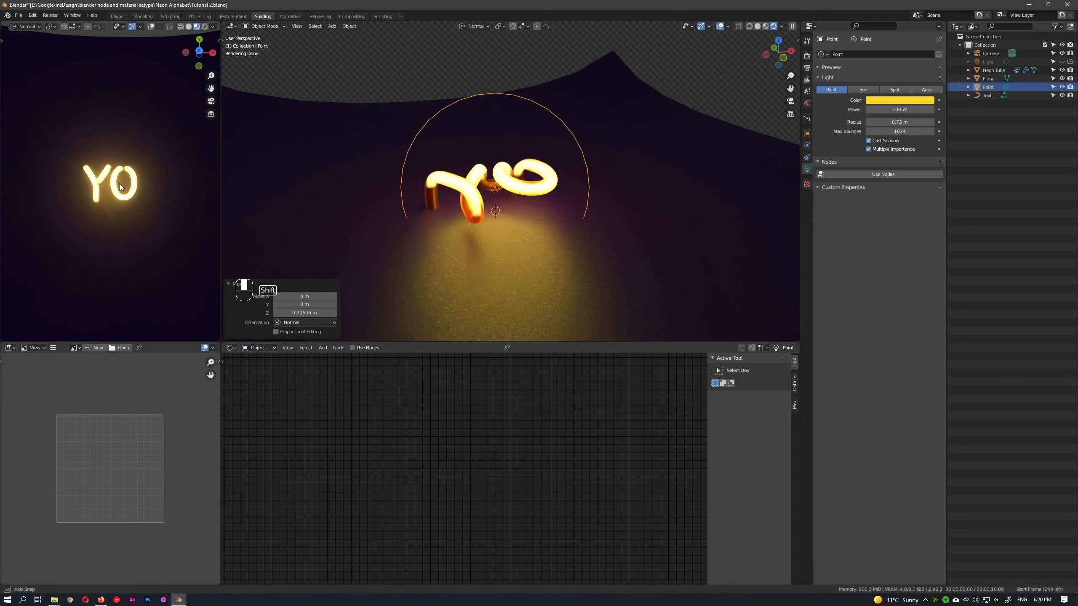
left_click(352, 347)
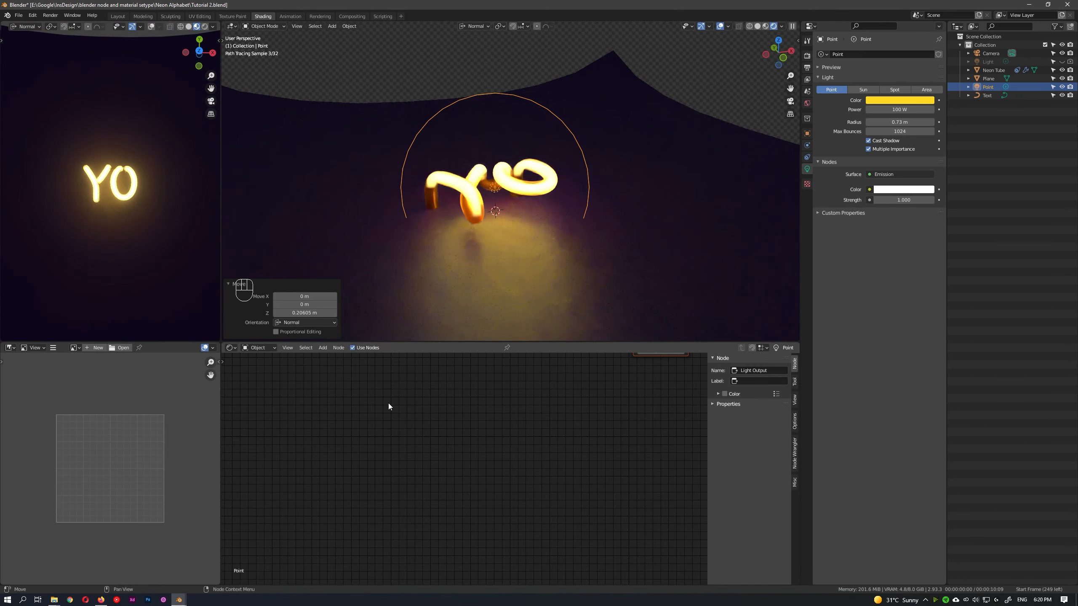
scroll(564, 444, "down", 3)
key("Home")
left_click(549, 437)
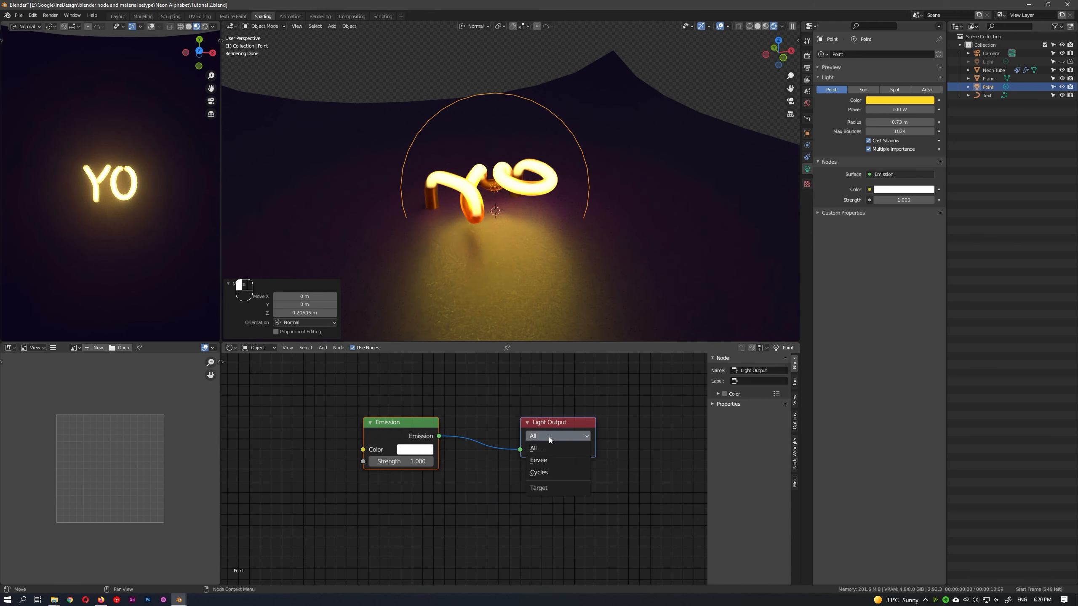
left_click(547, 461)
scroll(169, 241, "up", 5)
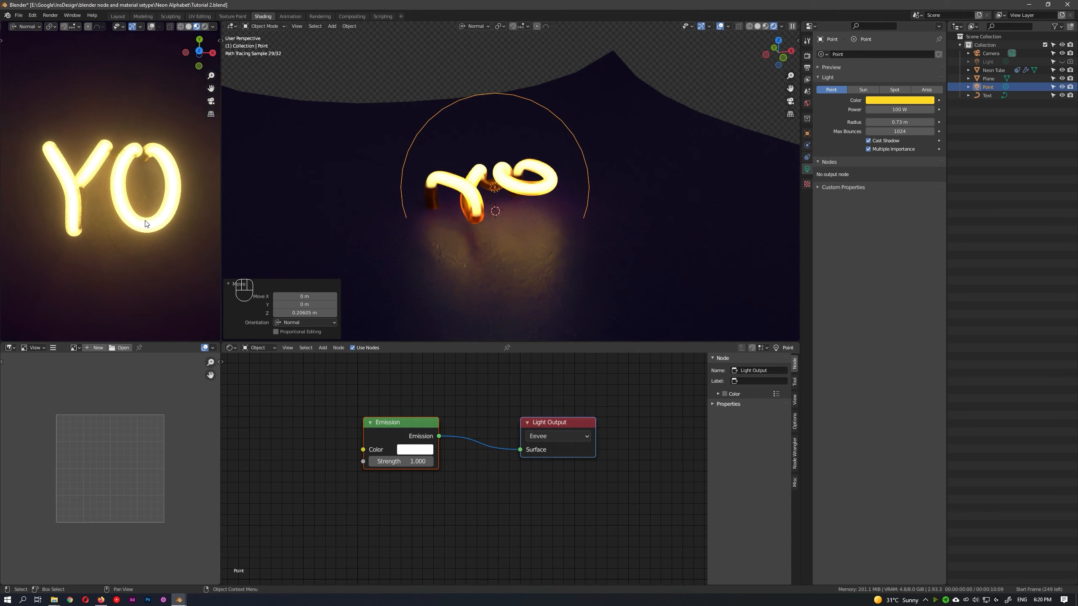
- Try a power of 500 W on the point light
left_click(896, 110)
type("500")
key("Return")
- Raise the point light about 0.176 m along Z and set its power to 150 W
key("g")
key("z")
left_click(585, 169)
left_click(898, 110)
type("150")
key("Return")
- Compare the lettering's glow on the background between the Eevee and Cycles viewports from near and far
scroll(546, 235, "down", 5)
scroll(524, 206, "up", 5)
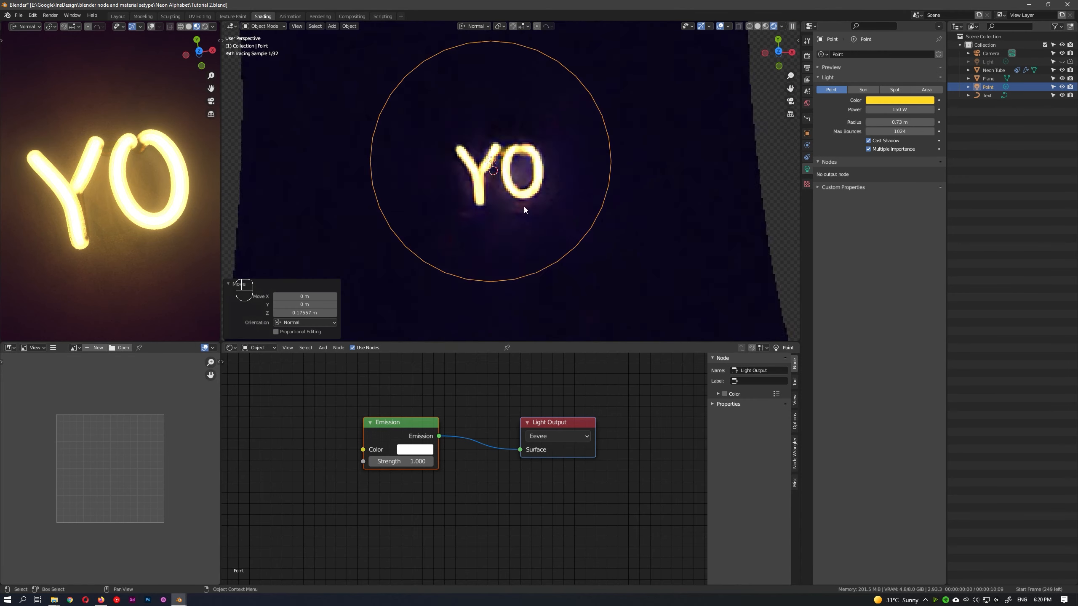
scroll(63, 234, "down", 2)
scroll(63, 234, "down", 4)
scroll(123, 210, "up", 8)
mouse_move(123, 209)
middle_mouse_down("shift")
mouse_move(108, 161)
mouse_move(131, 123)
mouse_move(123, 203)
middle_mouse_up("shift")
scroll(123, 204, "down", 2)
scroll(123, 203, "up", 2)
left_click(508, 197)
middle_click_drag(485, 230, 465, 195)
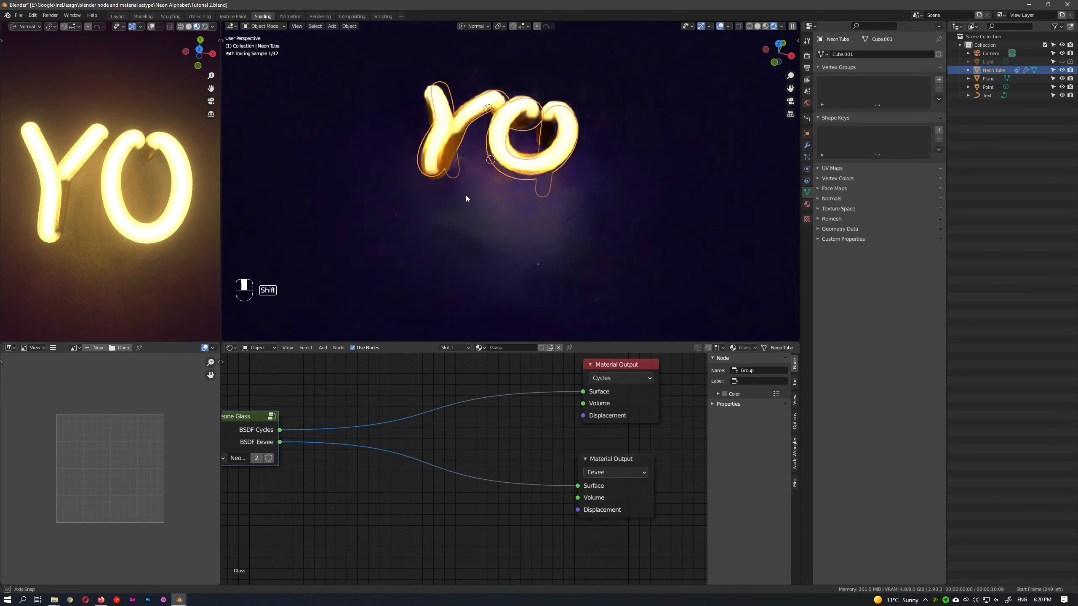
- Look through the camera, clear its location and rotation, and raise it about 4.04 m along Z above the lettering
scroll(466, 196, "down", 6)
left_click(991, 53)
key("KP_0")
key("alt+g")
key("alt+r")
key("g")
key("z")
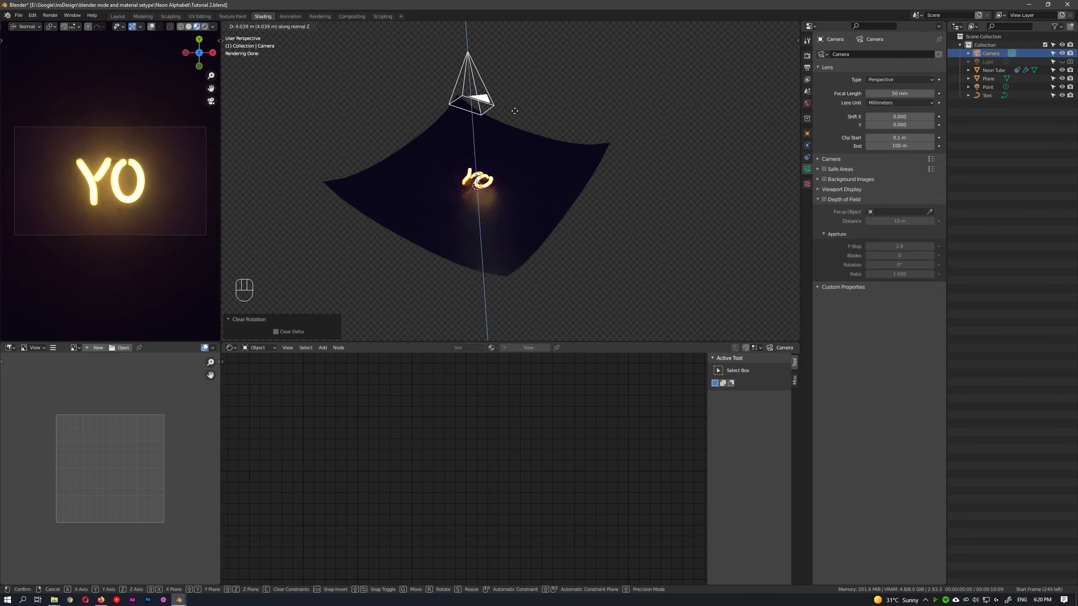
left_click(514, 111)
- Switch the camera viewport to Rendered shading and the main one to Material Preview, and enlarge the camera viewport
left_click(765, 27)
left_click(204, 27)
scroll(121, 184, "up", 2)
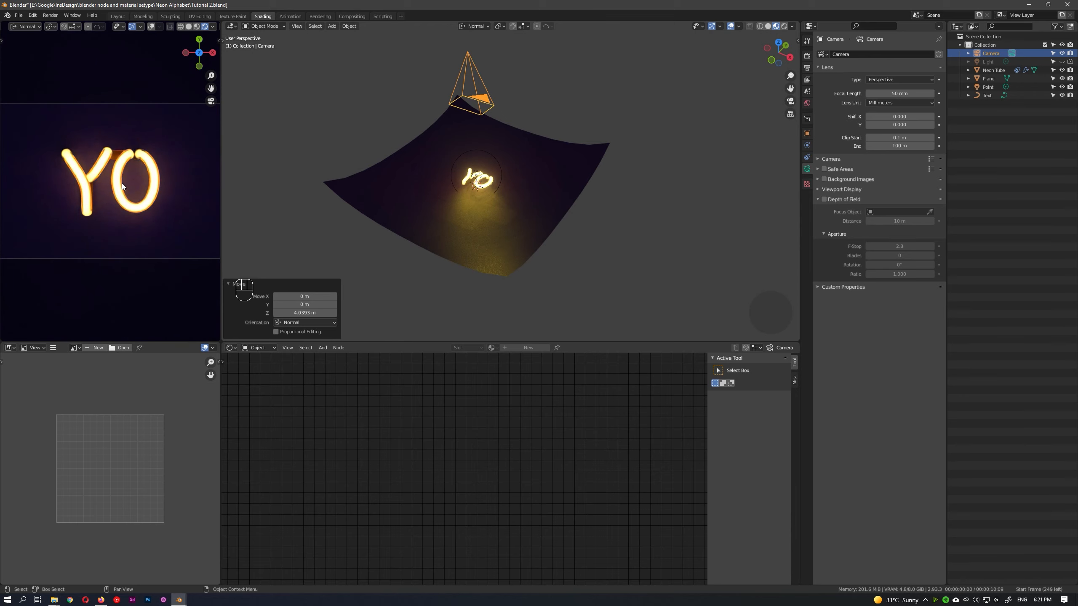
left_click_drag(226, 168, 370, 173)
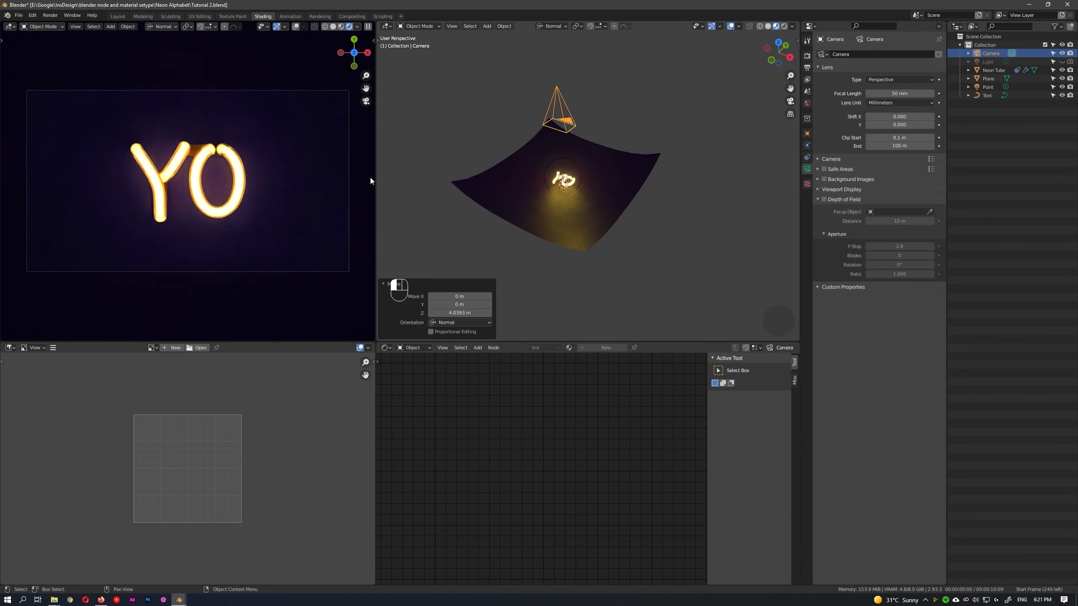
scroll(252, 189, "up", 1)
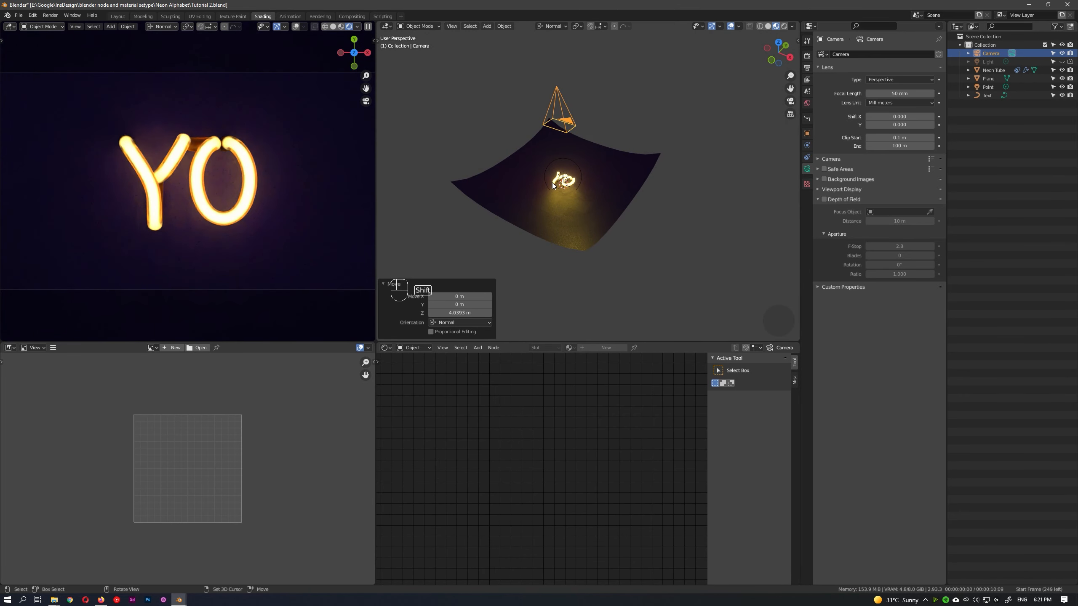
- Add a Plain Axes empty, raise it to the height of the lettering and rename it Depth point
middle_click_drag(585, 191, 581, 179)
scroll(586, 183, "up", 6)
key("shift+a")
left_click(637, 204)
key("g")
key("z")
double_click(991, 62)
type("Depth point")
key("Return")
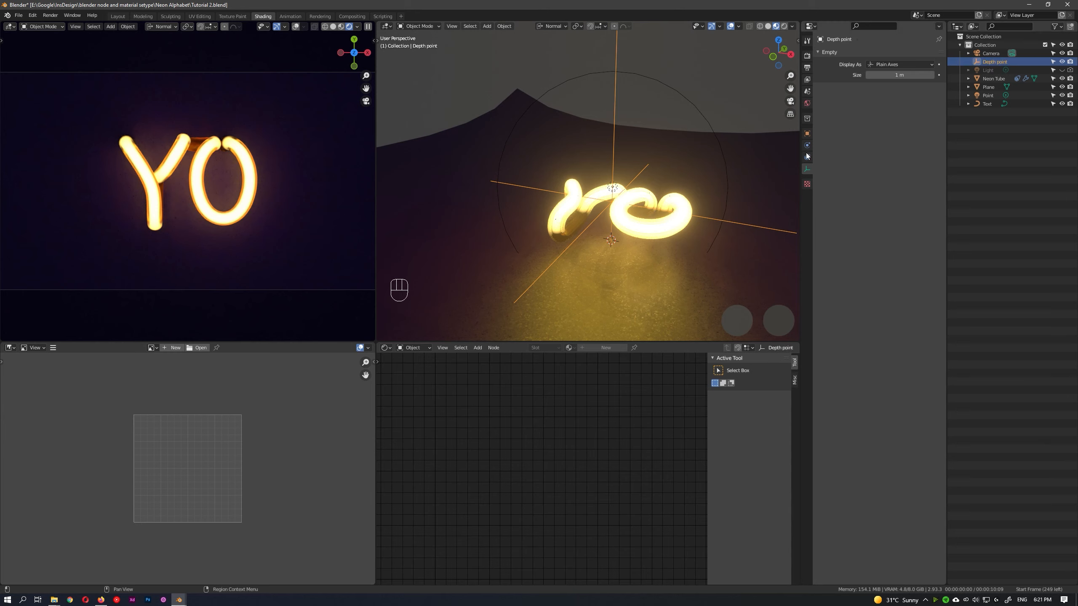
- Enable depth of field on the camera, focus it on the Depth point empty and set the F-Stop to 0.5
left_click(991, 53)
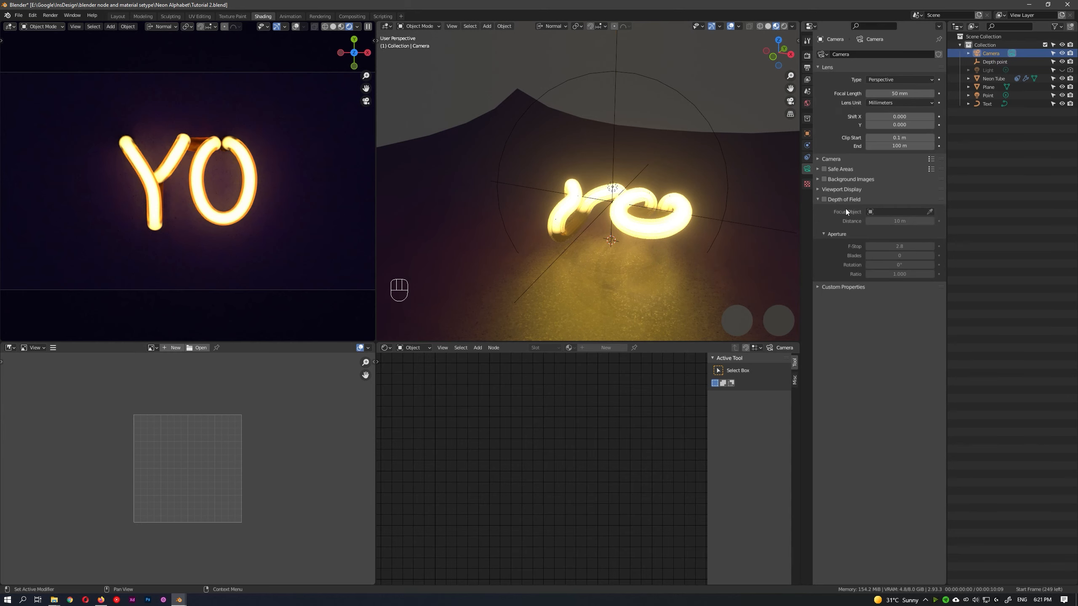
left_click(824, 199)
left_click(896, 212)
left_click(891, 231)
left_click_drag(894, 247, 870, 248)
left_click(895, 249)
type("0.5")
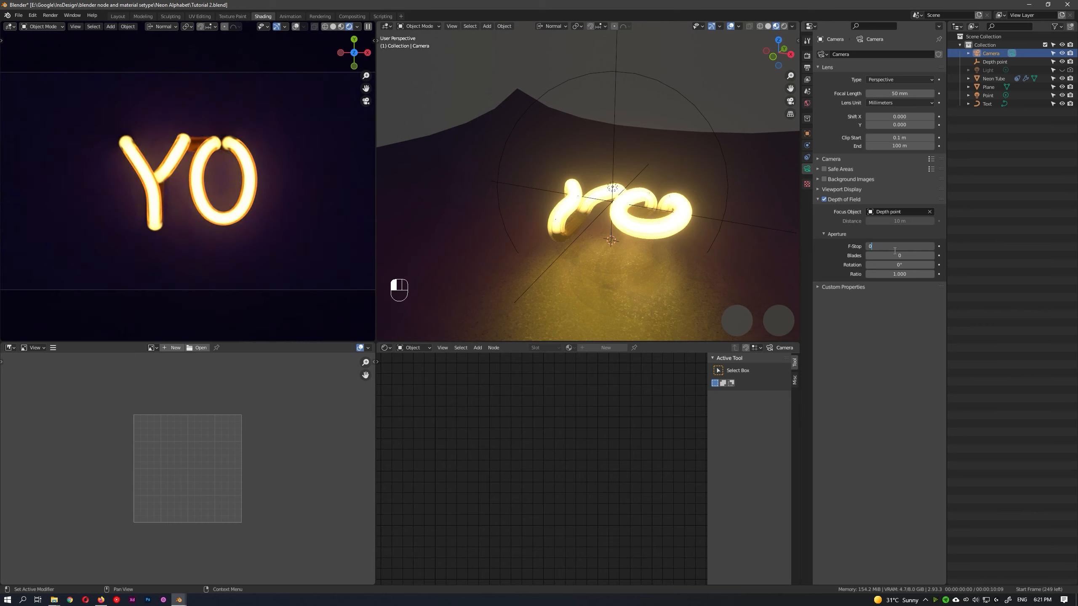
key("Return")
- Examine the lettering and its background blur through the camera, and select the point light in the main view
scroll(256, 189, "up", 2)
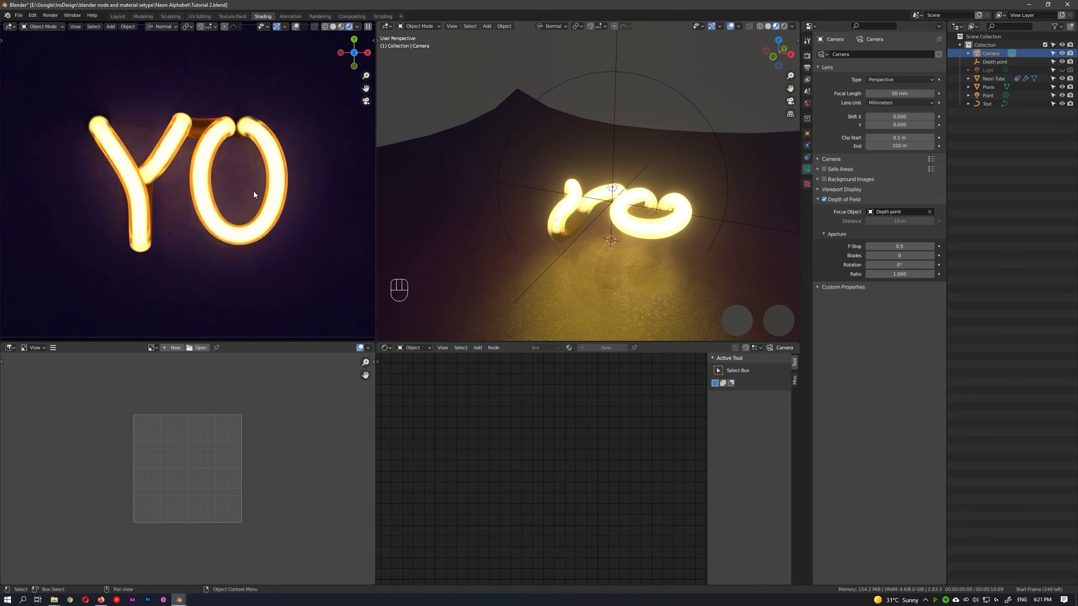
scroll(253, 191, "up", 3)
scroll(253, 191, "down", 6)
scroll(667, 200, "up", 2)
middle_click_drag(666, 201, 605, 159)
left_click(592, 164)
scroll(204, 224, "up", 1)
scroll(606, 160, "up", 2)
scroll(197, 183, "up", 3)
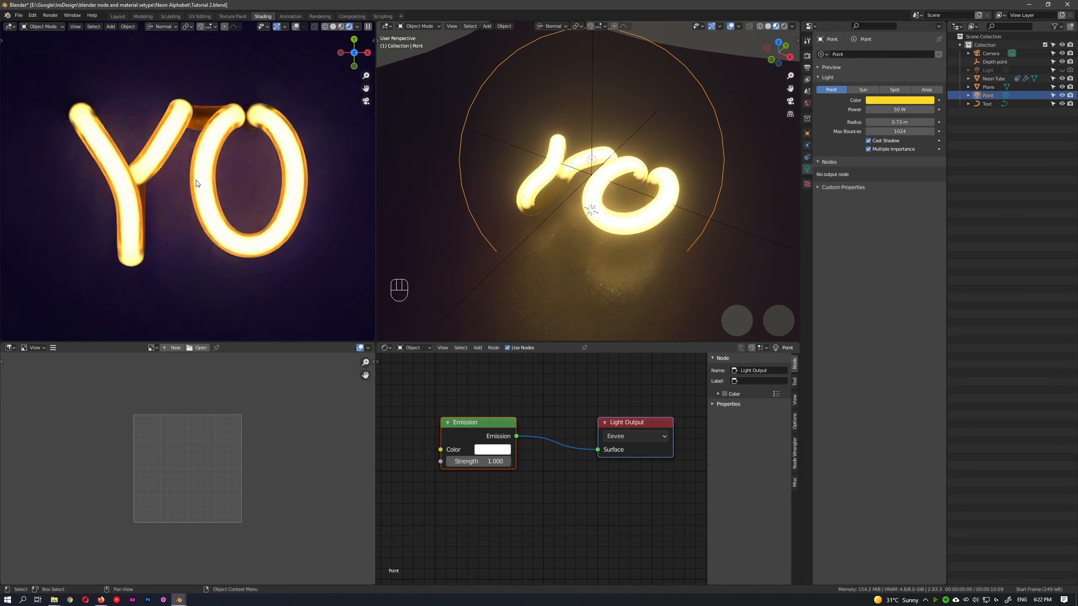
scroll(196, 183, "down", 4)
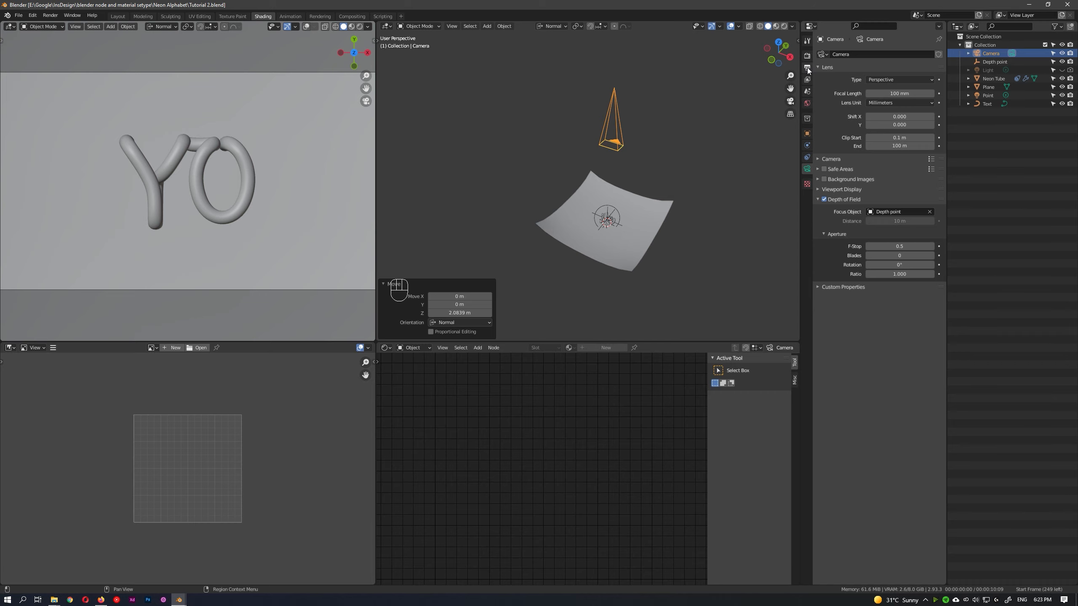
- Turn on Save Buffers and Persistent Data for the final render, render the image and close the result
left_click(806, 57)
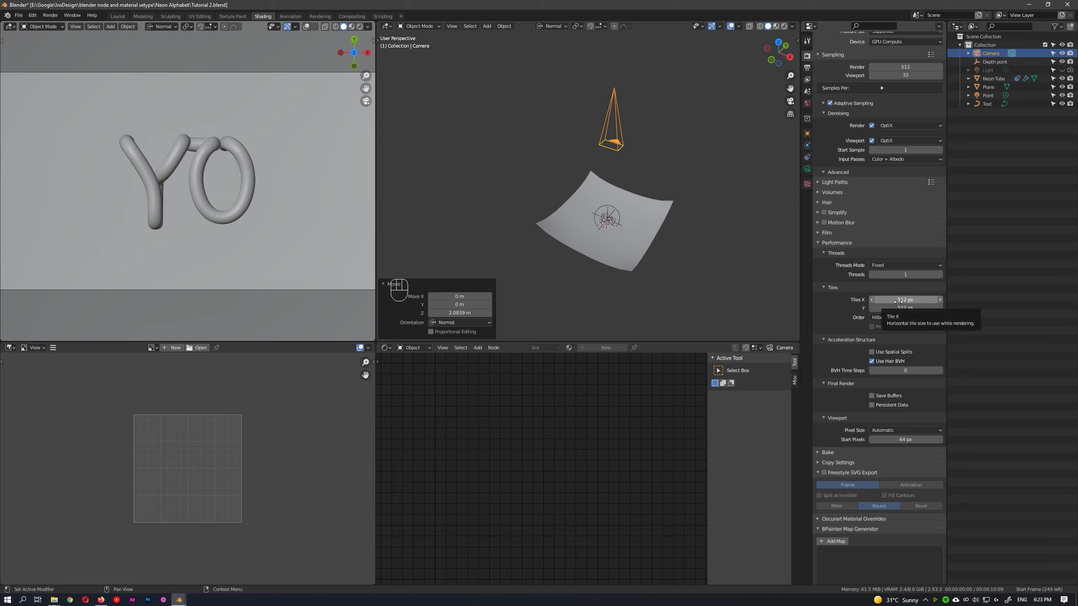
left_click_drag(874, 398, 871, 403)
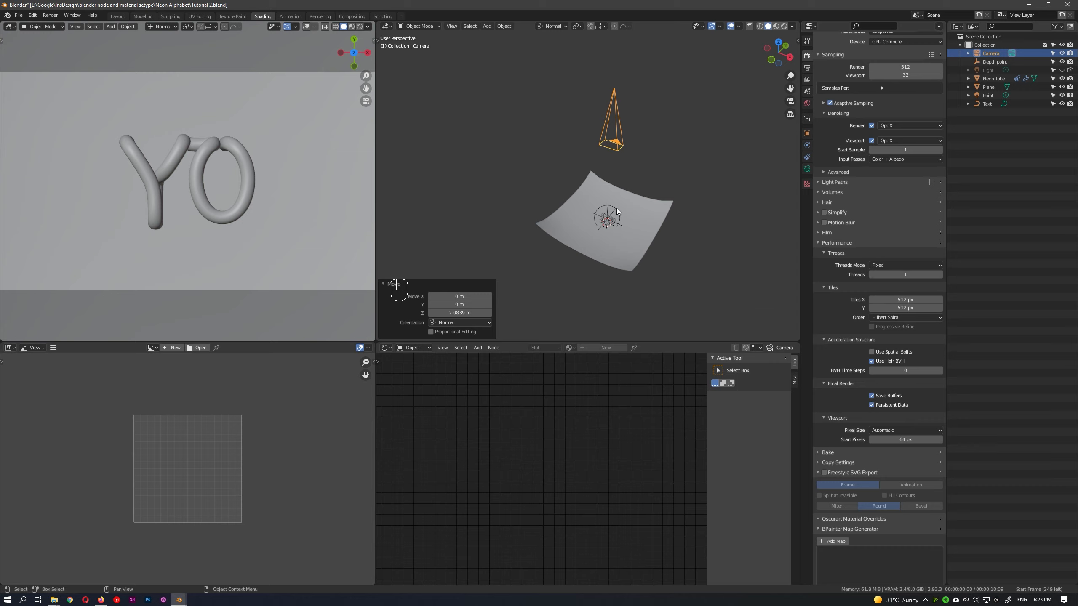
left_click(50, 15)
left_click(68, 25)
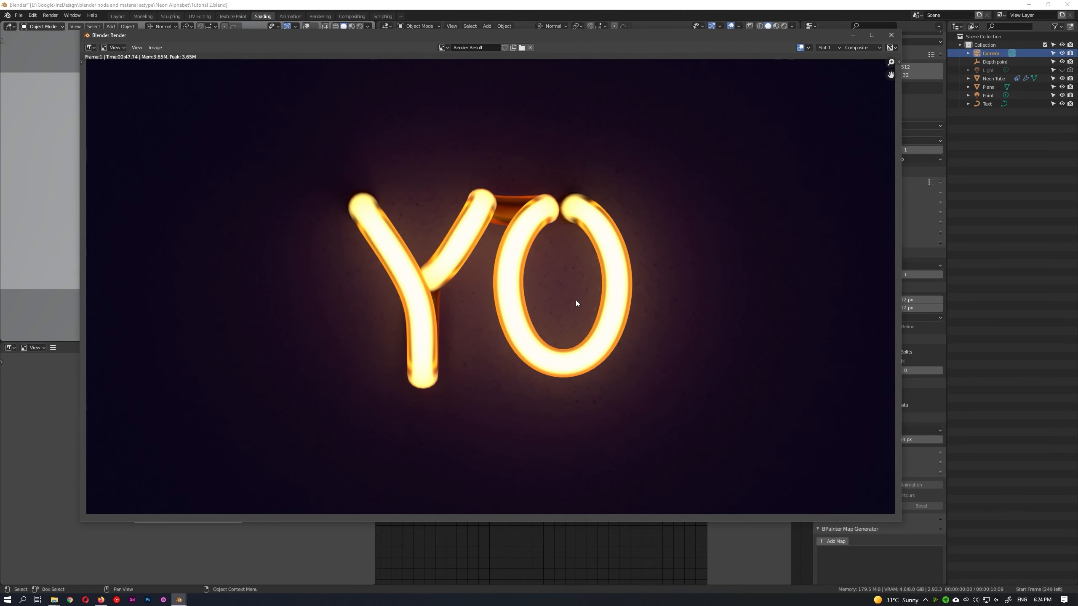
key("Escape")
- Select the background plane and show the main viewport in Rendered shading through the camera
scroll(628, 245, "up", 5)
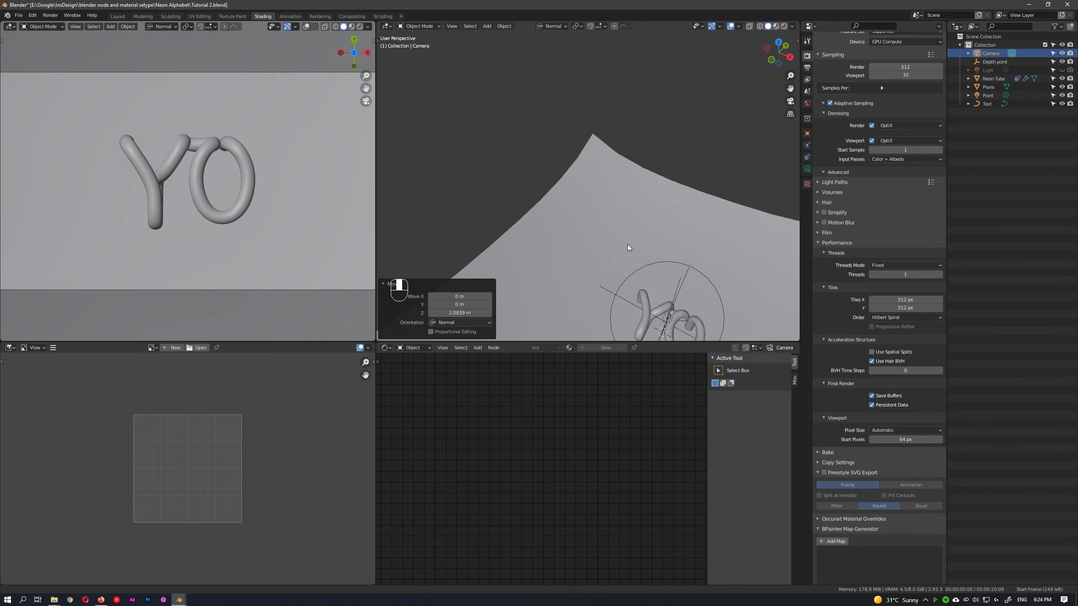
middle_click_drag(628, 246, 606, 187)
left_click(645, 170)
left_click(784, 26)
key("KP_0")
- Inspect the background texture behind the lettering and set its ColorRamp's black stop to position 0.768
middle_click_drag(408, 509, 599, 386)
scroll(547, 407, "up", 7)
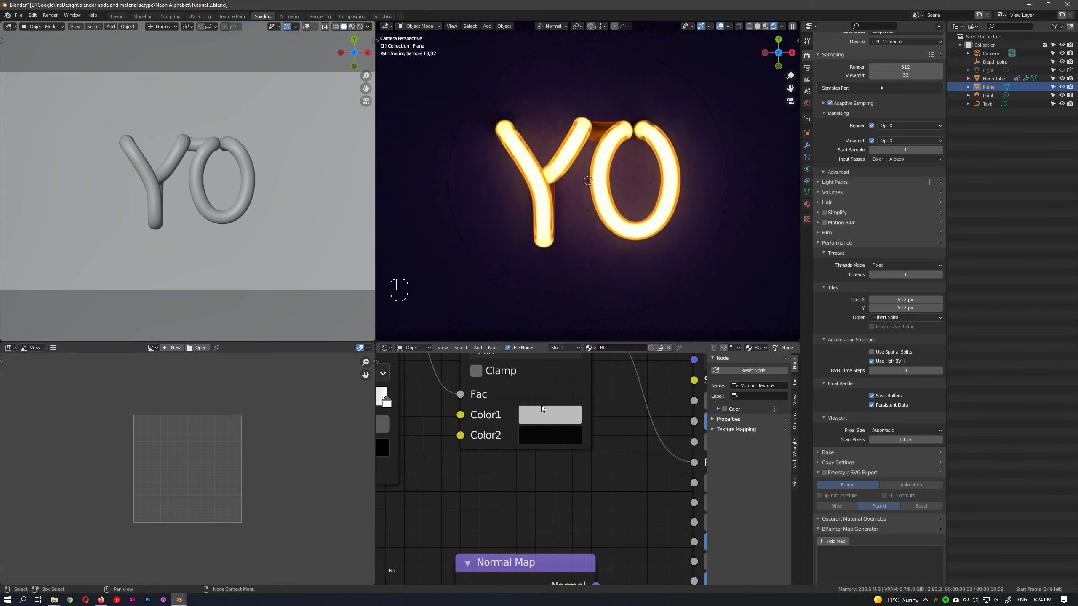
scroll(598, 259, "up", 4)
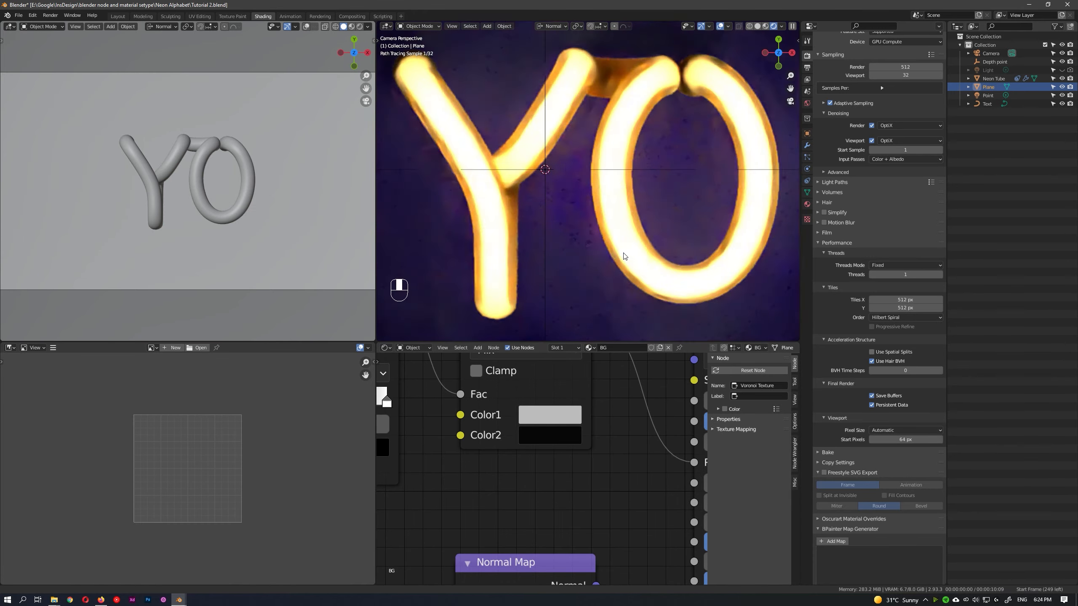
middle_click_drag(624, 256, 623, 250, "shift")
scroll(622, 250, "up", 4)
scroll(367, 486, "down", 4)
middle_click_drag(403, 489, 534, 474)
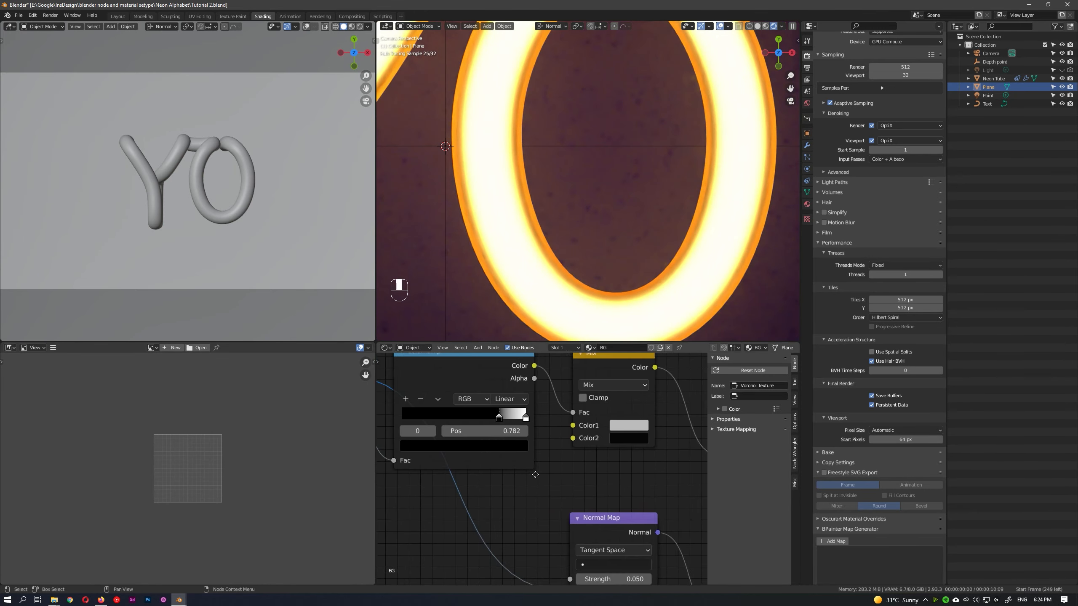
scroll(560, 471, "up", 1)
left_click_drag(518, 399, 516, 399)
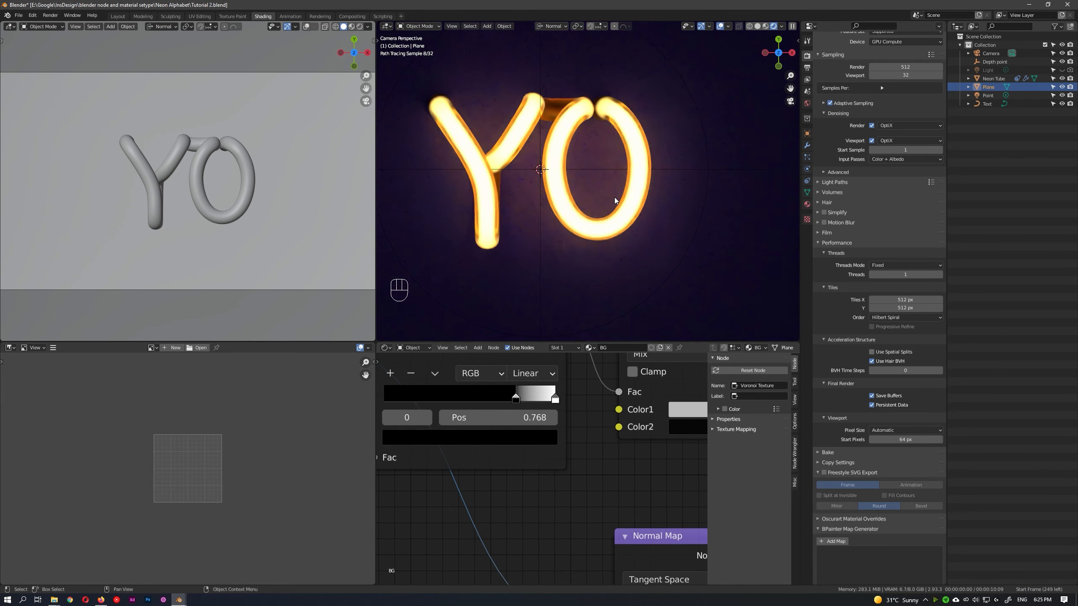
key("Home")
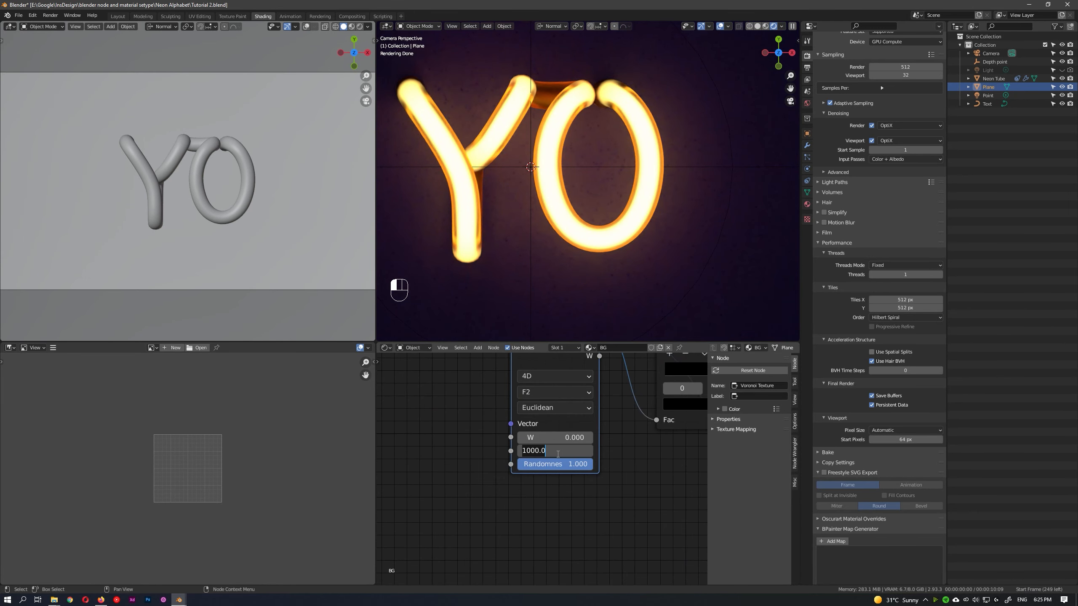
- Leave the Voronoi scale unedited, darken Color1 of the background's Mix node to a slightly deeper light grey, and check the texture
key("Escape")
middle_click_drag(662, 425, 382, 495)
left_click(631, 453)
scroll(623, 302, "down", 3)
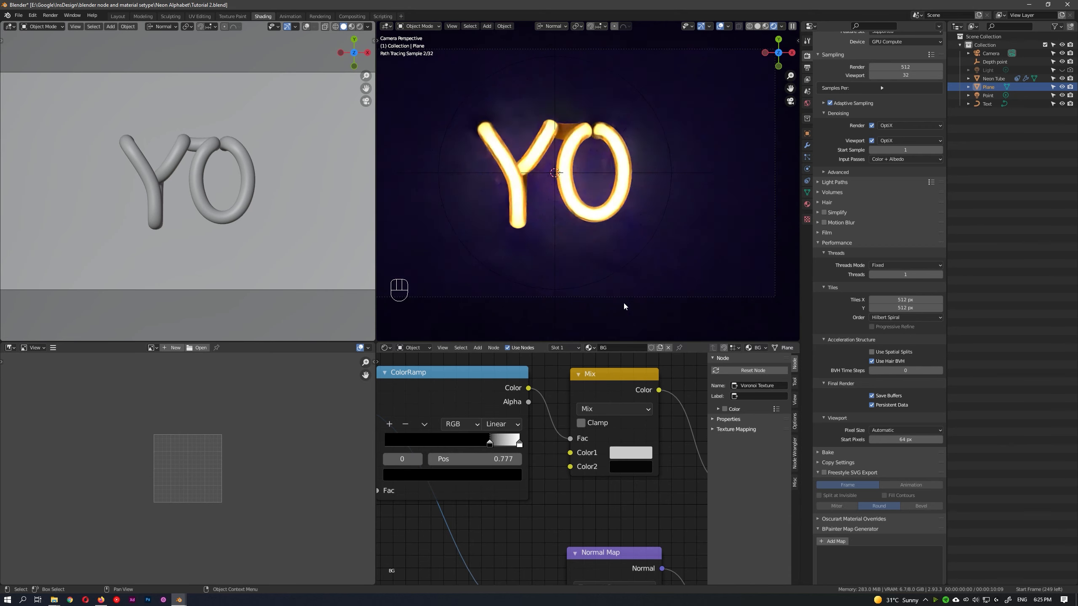
left_click(630, 453)
left_click_drag(667, 421, 658, 421)
scroll(607, 204, "up", 4)
scroll(582, 220, "down", 2)
- Save the file and return the main viewport to Solid shading
key("ctrl+s")
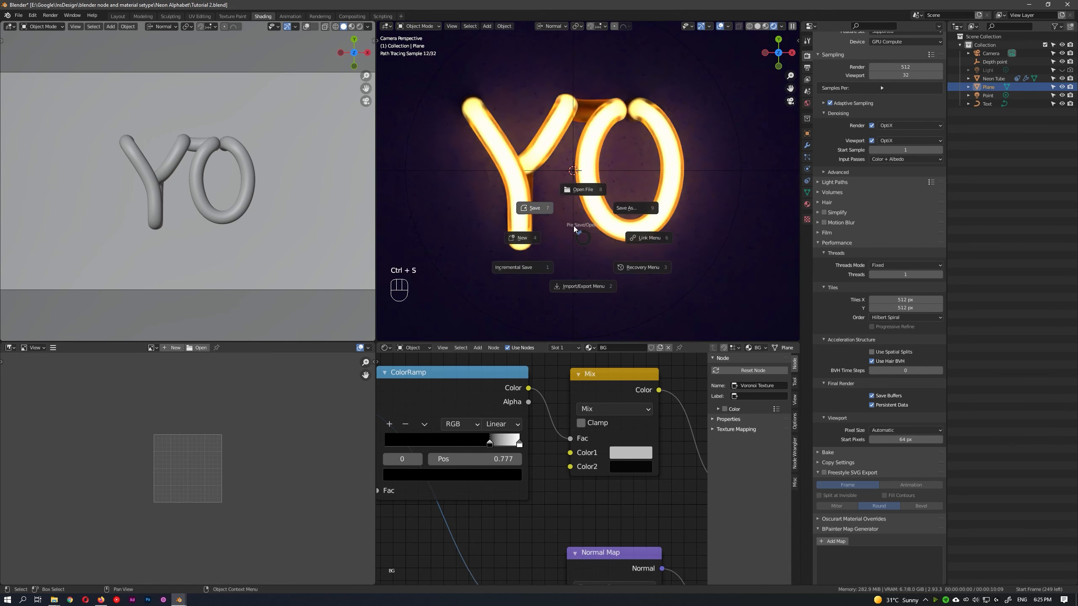
left_click(535, 207)
left_click(757, 27)
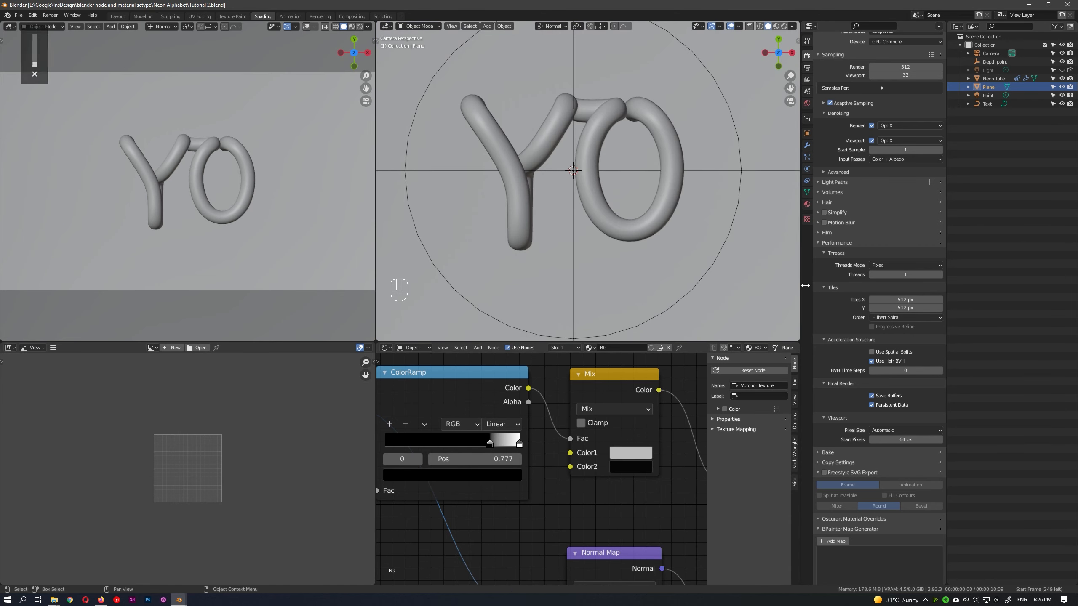